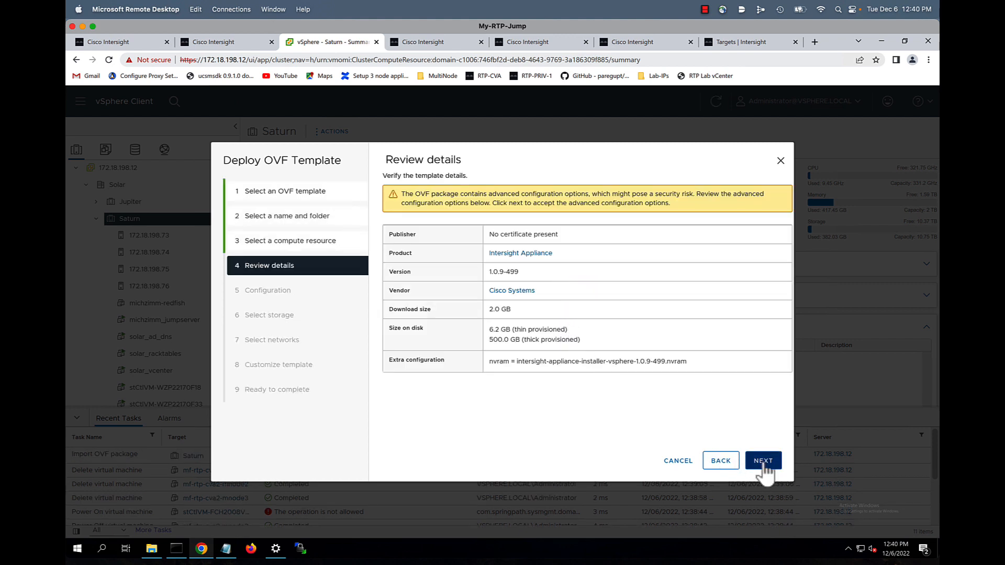
# Choose the Medium deployment configuration for the appliance
pyautogui.click(764, 461)
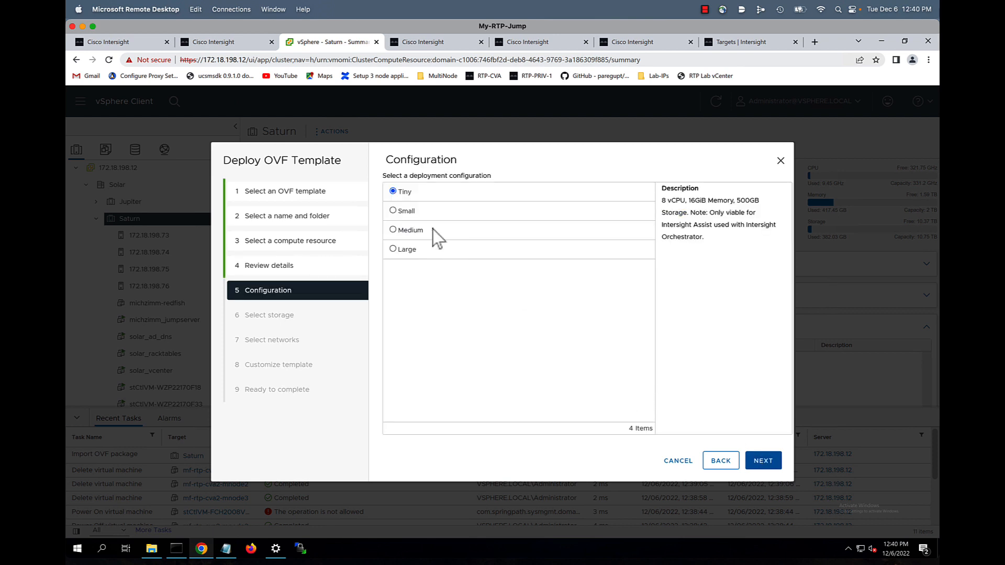
pyautogui.click(404, 233)
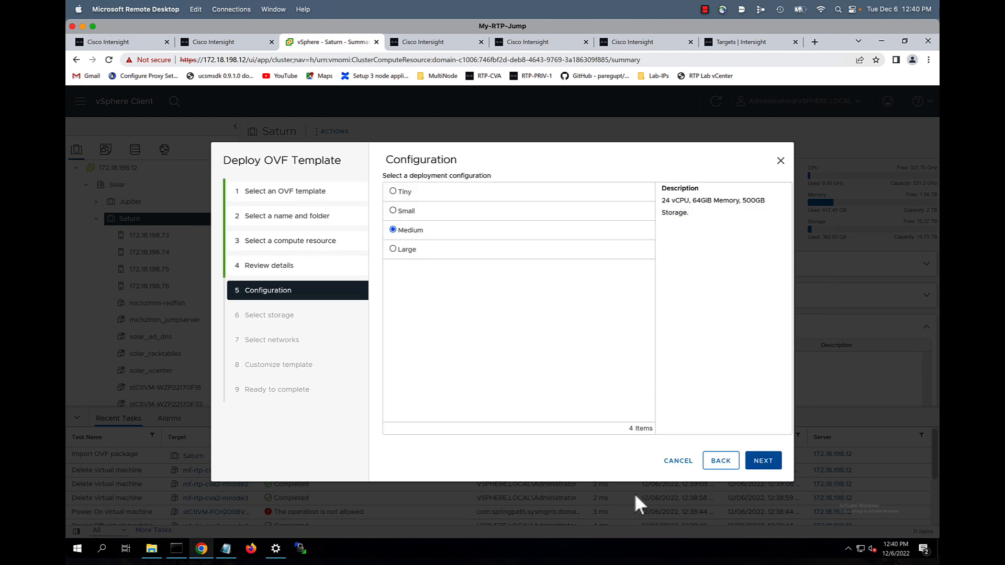
pyautogui.click(760, 464)
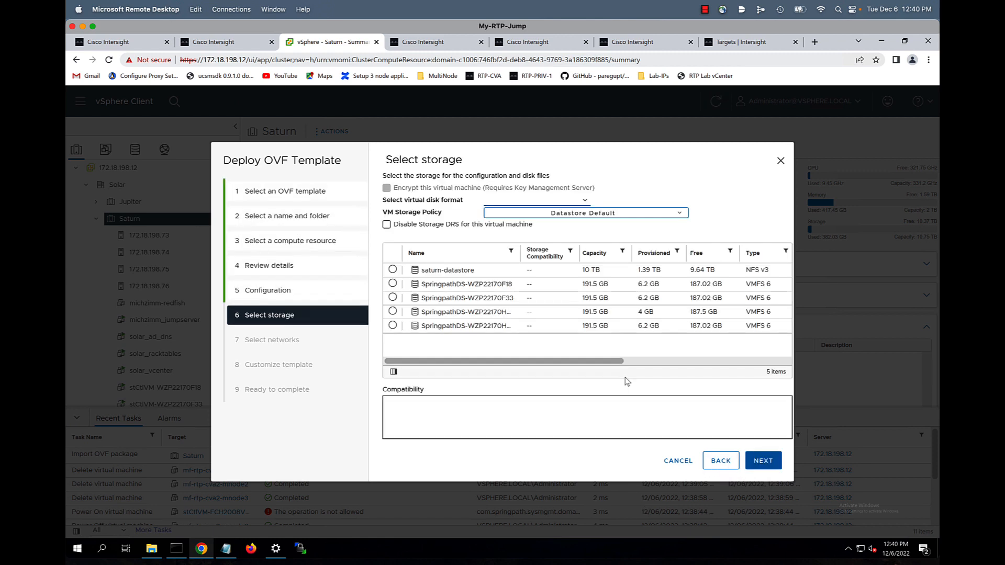
# Store the appliance on saturn-datastore with Thin Provision disk format
pyautogui.click(394, 270)
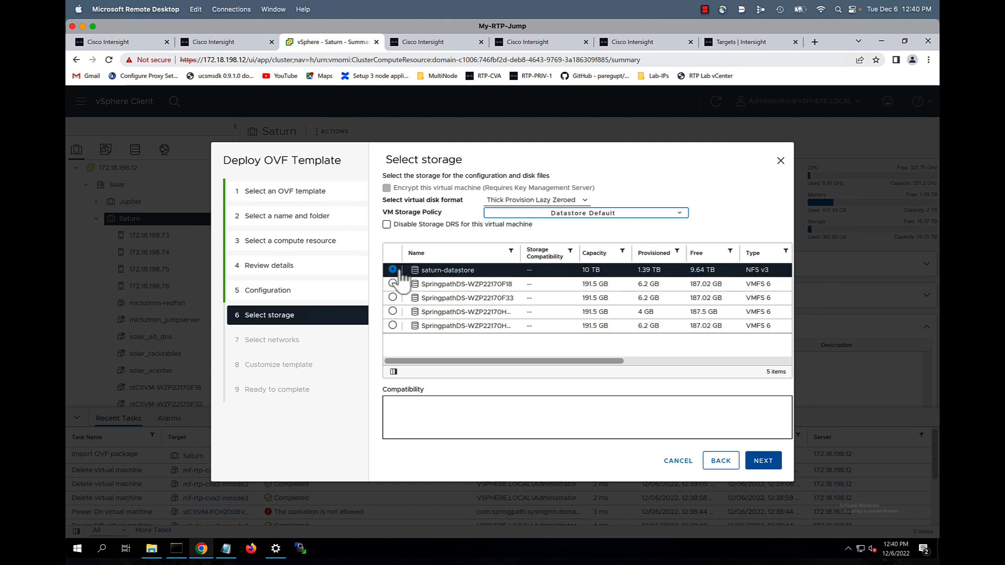
pyautogui.click(534, 200)
pyautogui.click(530, 229)
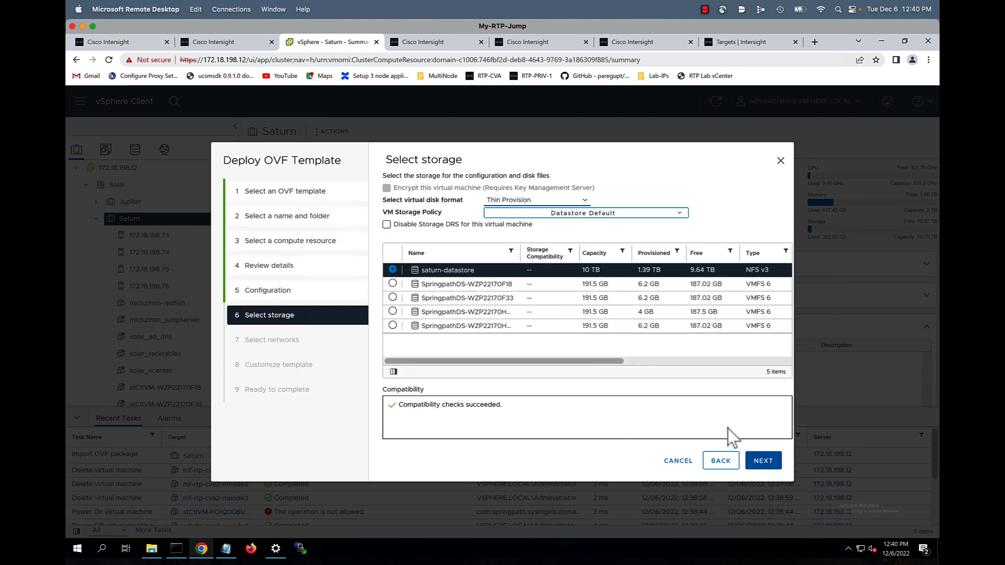
pyautogui.click(765, 464)
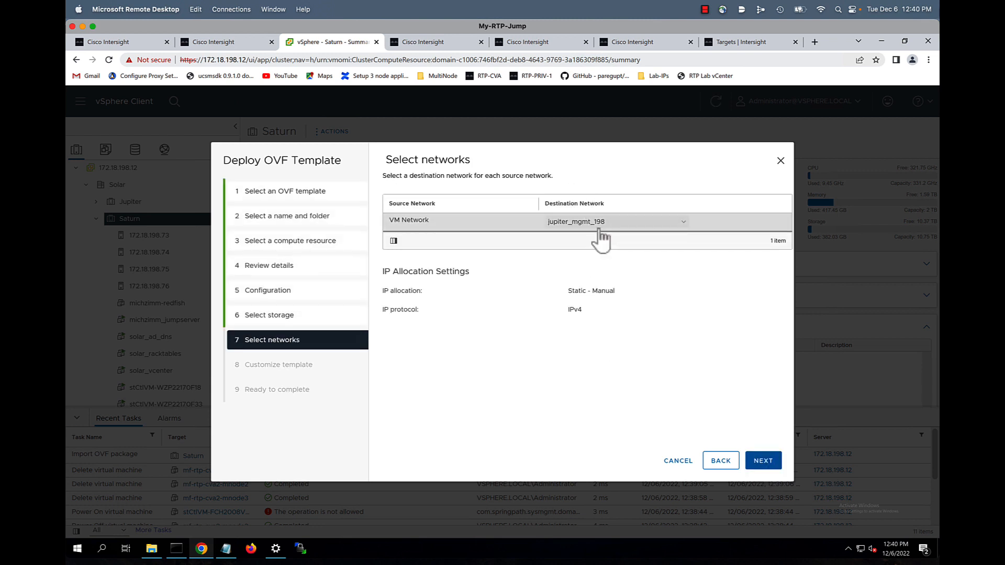
# Set the appliance IP to 172.18.198.68 and default gateway to 172.18.198.1
pyautogui.click(763, 463)
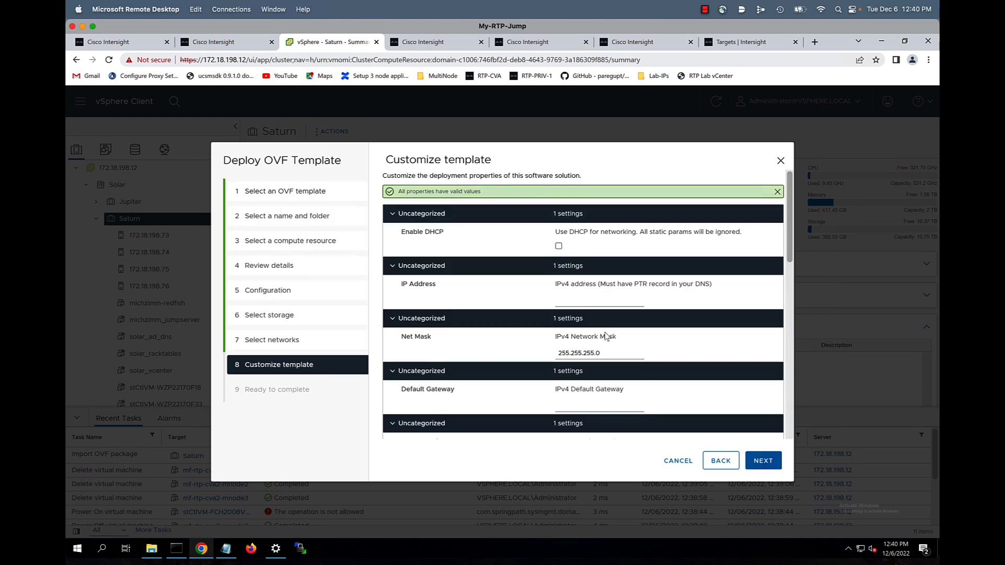
pyautogui.click(580, 297)
pyautogui.click(607, 327)
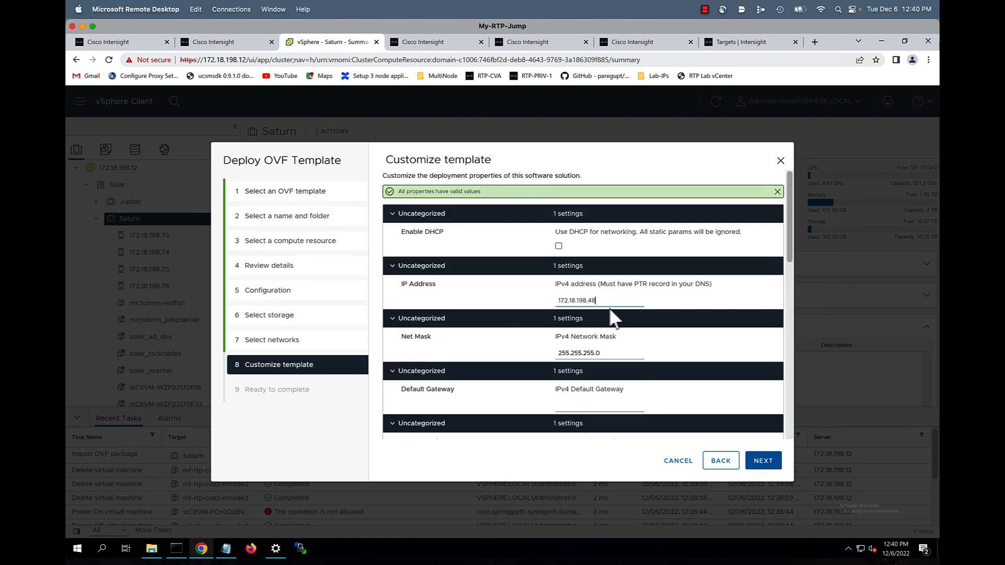
pyautogui.press('BackSpace')
pyautogui.press('BackSpace')
pyautogui.write('68')
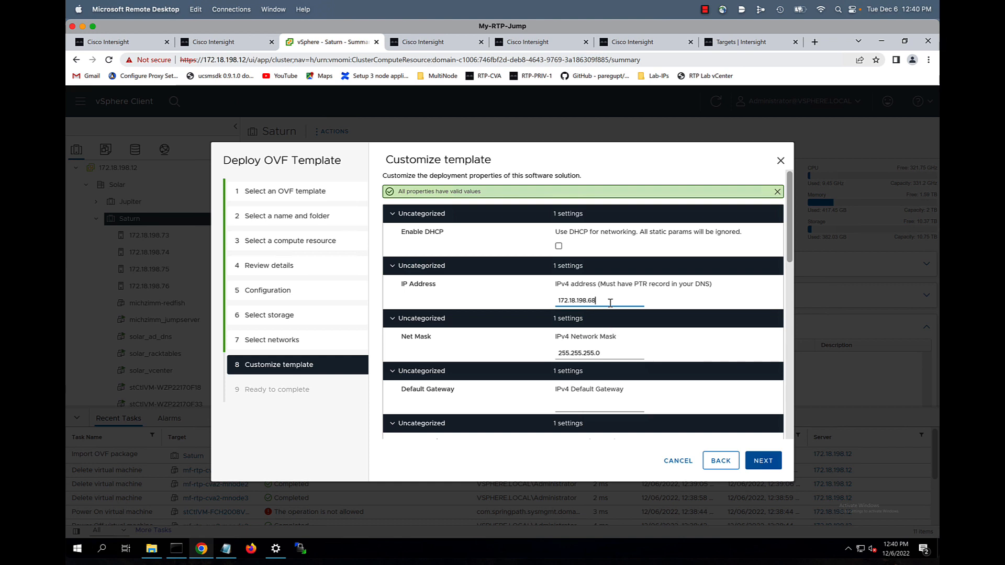
pyautogui.click(610, 406)
pyautogui.click(608, 430)
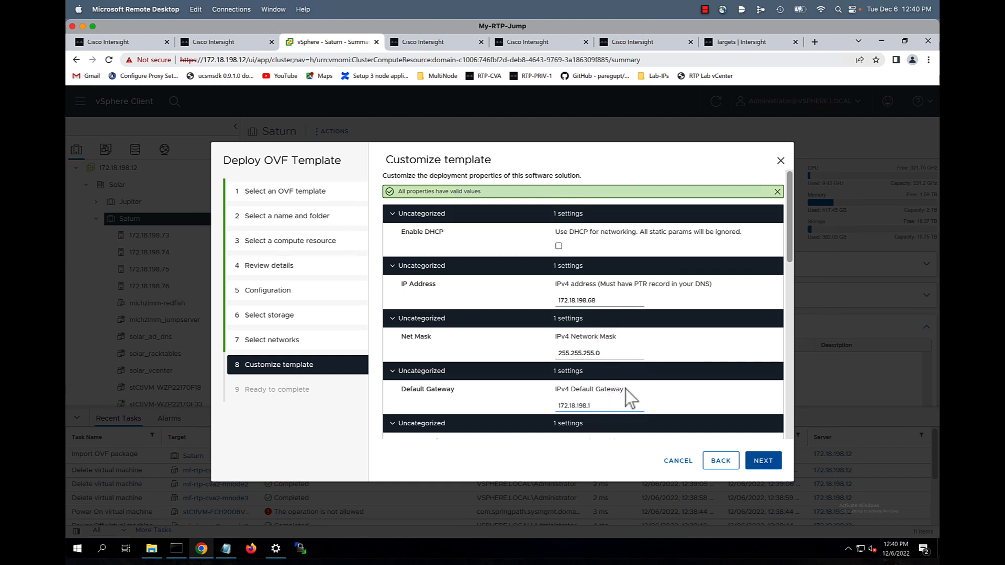
pyautogui.scroll(-2, 627, 393)
pyautogui.scroll(-2, 626, 390)
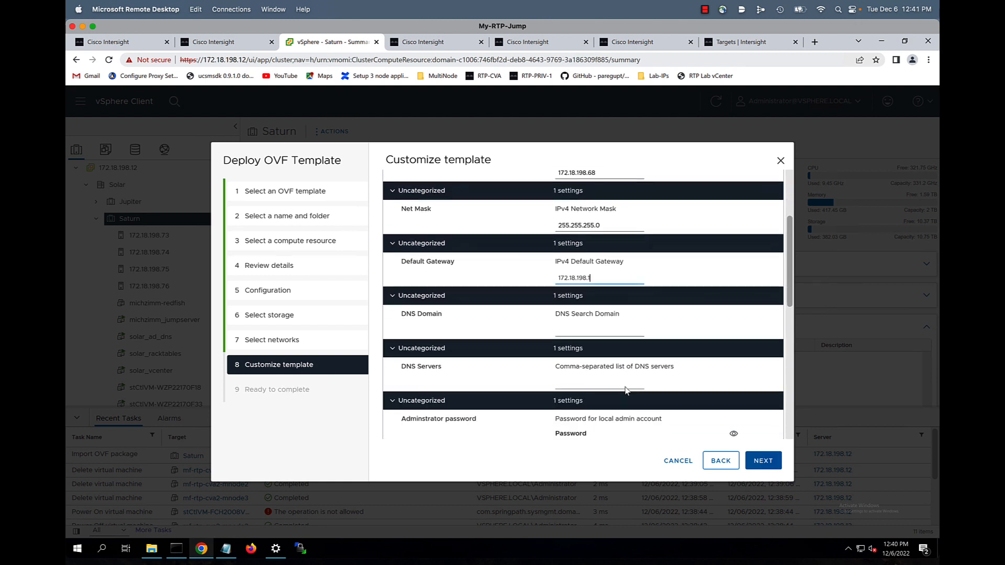
# Set DNS domain solar.local and DNS server 172.18.198.10
pyautogui.click(580, 279)
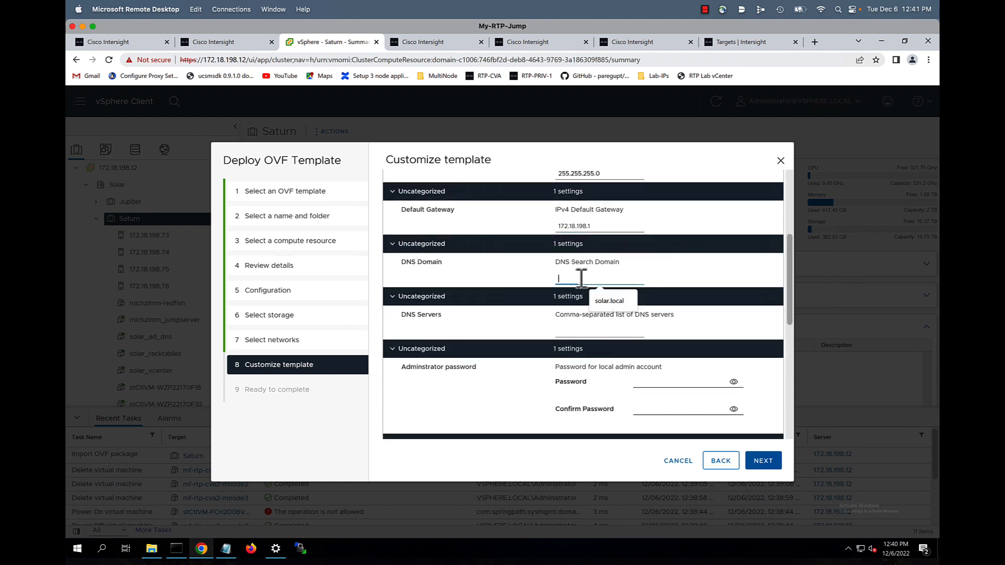
pyautogui.click(600, 302)
pyautogui.click(588, 329)
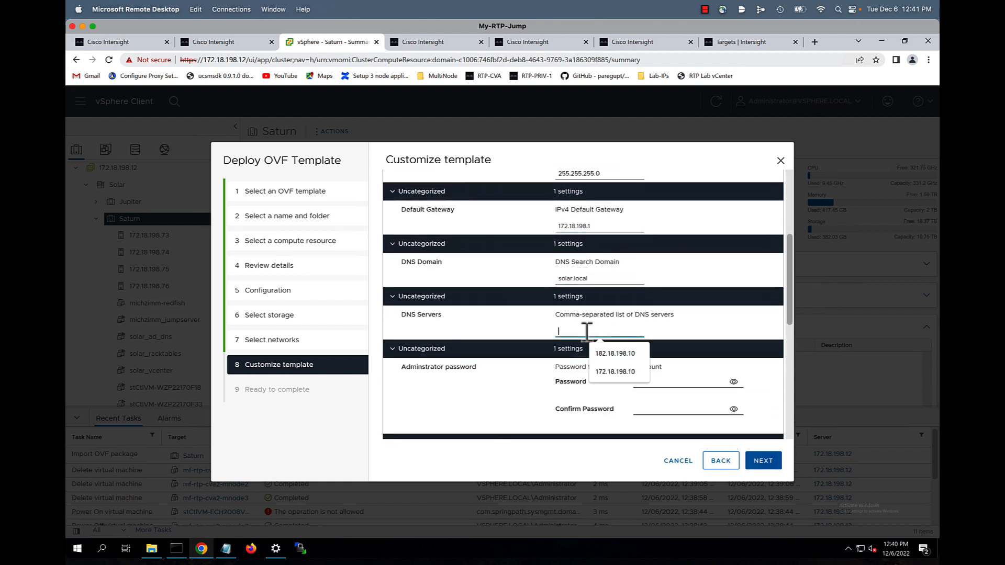
pyautogui.click(616, 381)
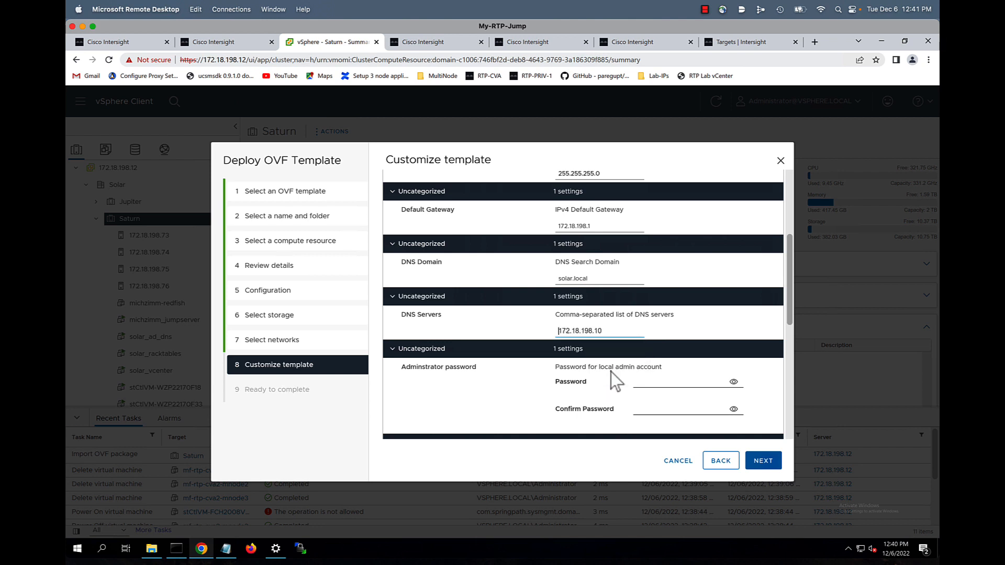
# Enter and confirm the admin account password
pyautogui.click(665, 383)
pyautogui.write('•••••')
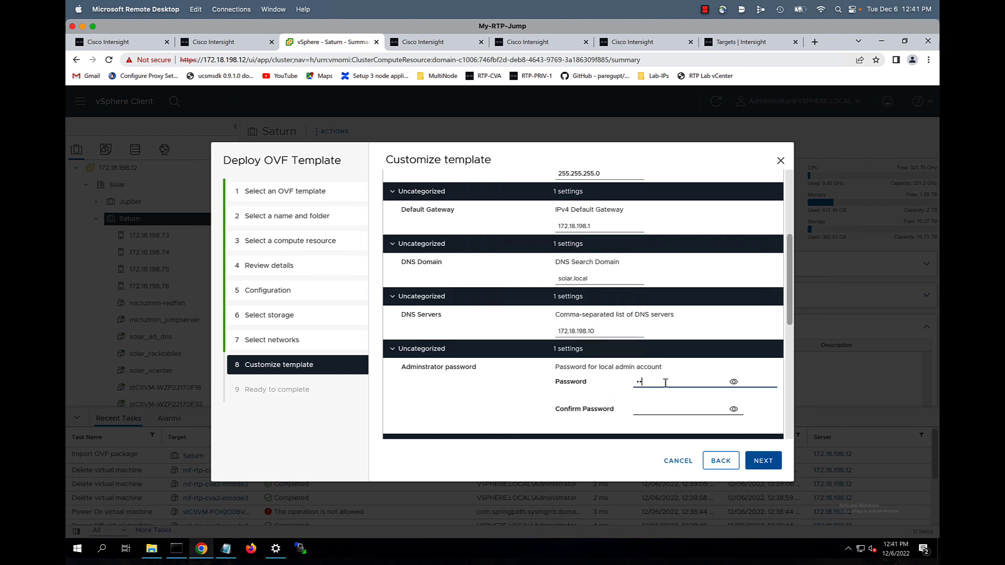
pyautogui.write('•••')
pyautogui.click(661, 412)
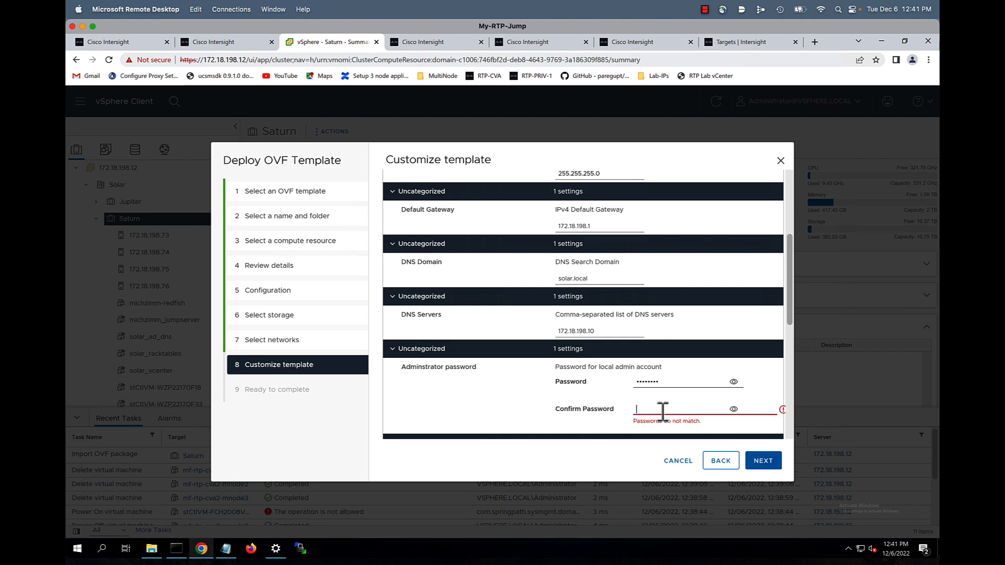
pyautogui.write('••••••')
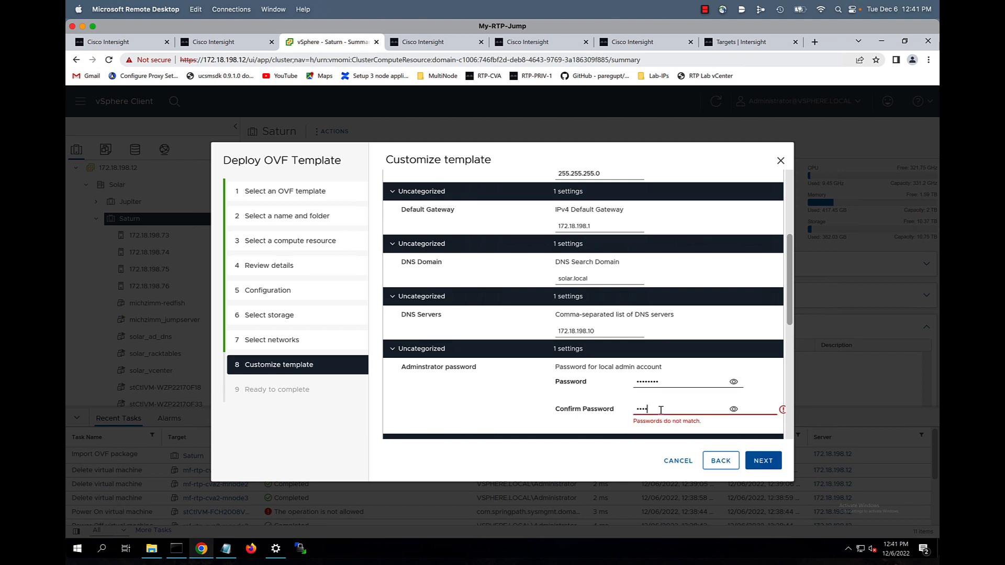
# Set NTP server 172.18.198.10 and continue to the Ready to complete summary
pyautogui.scroll(-4, 661, 411)
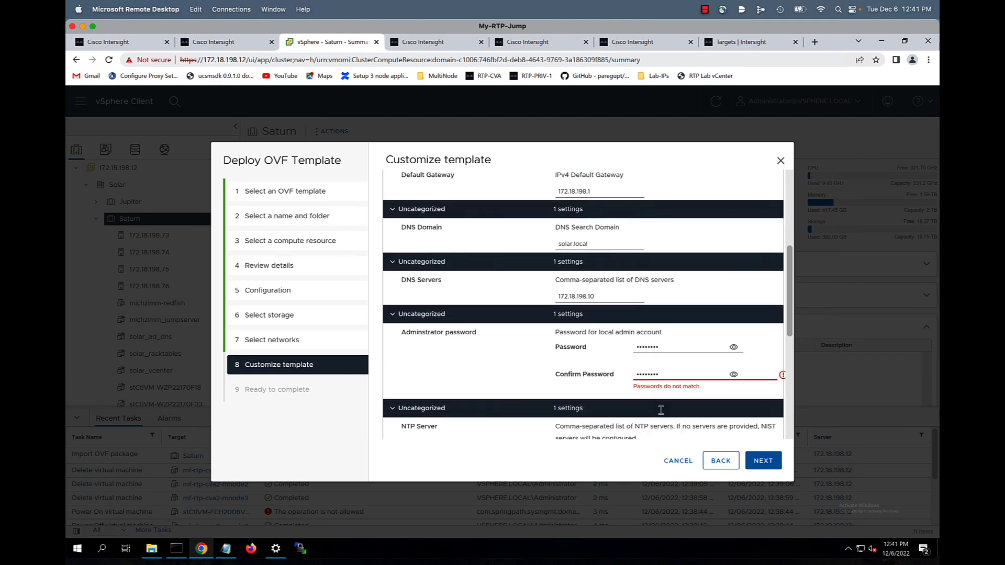
pyautogui.click(631, 384)
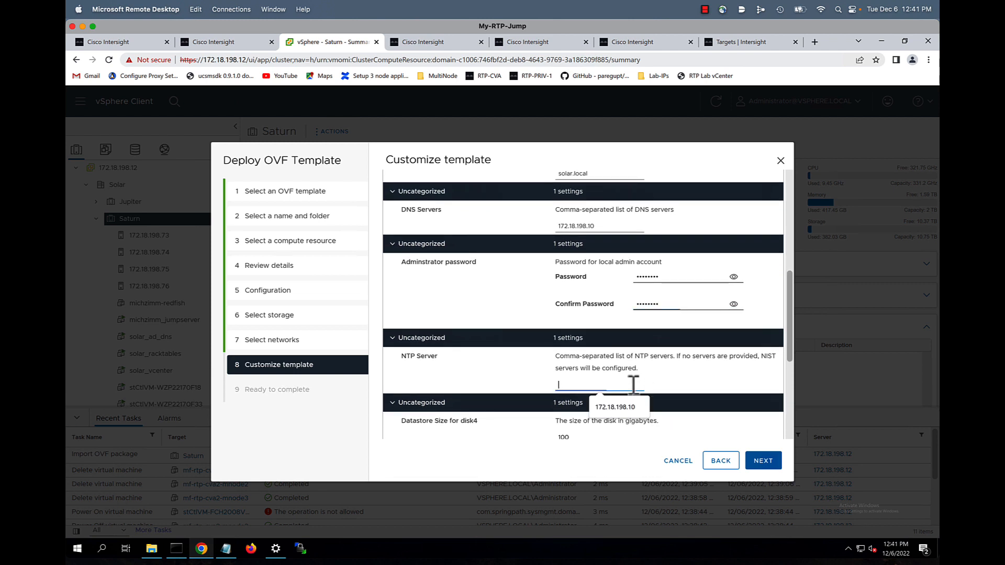
pyautogui.click(637, 408)
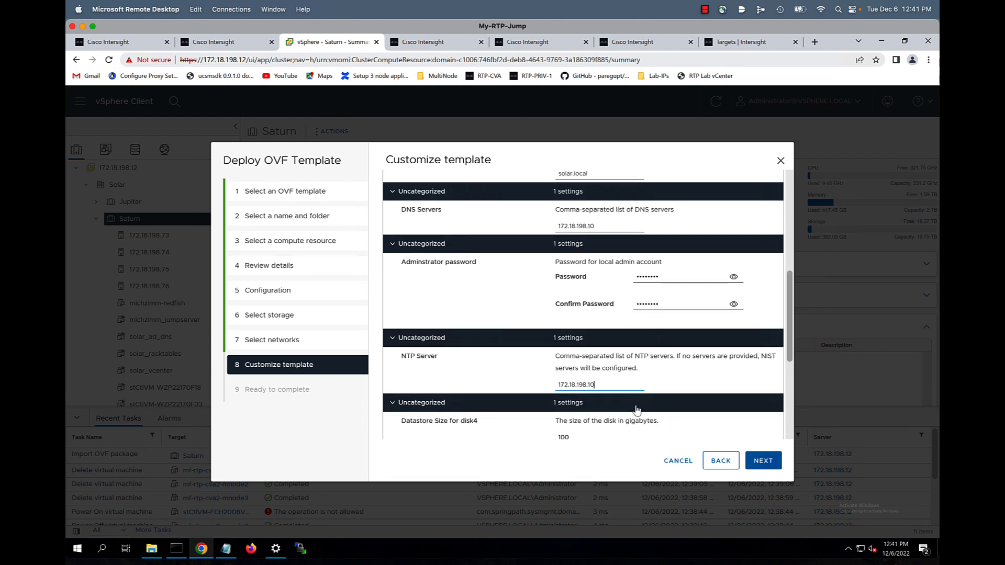
pyautogui.scroll(-5, 637, 410)
pyautogui.scroll(-2, 638, 410)
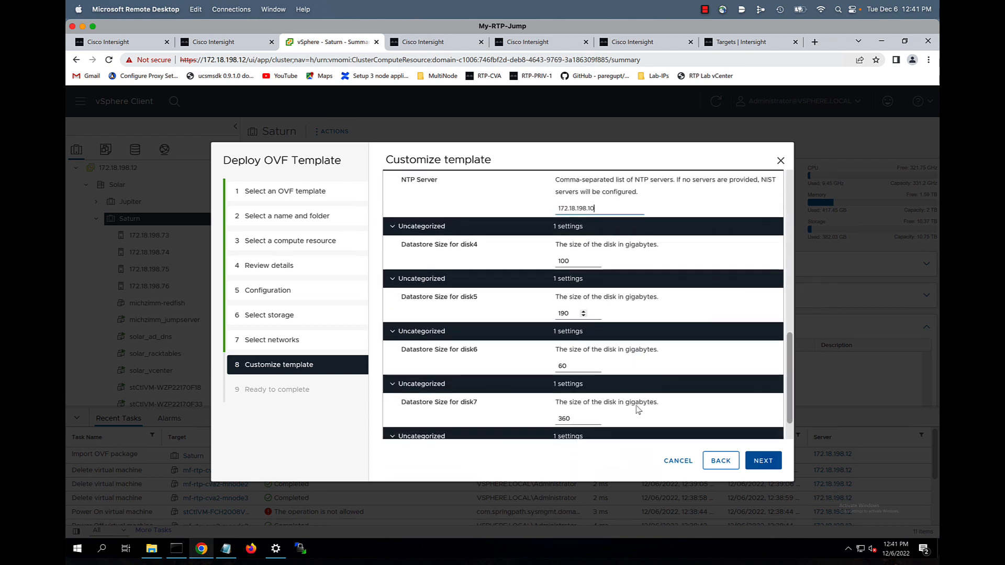
pyautogui.click(760, 463)
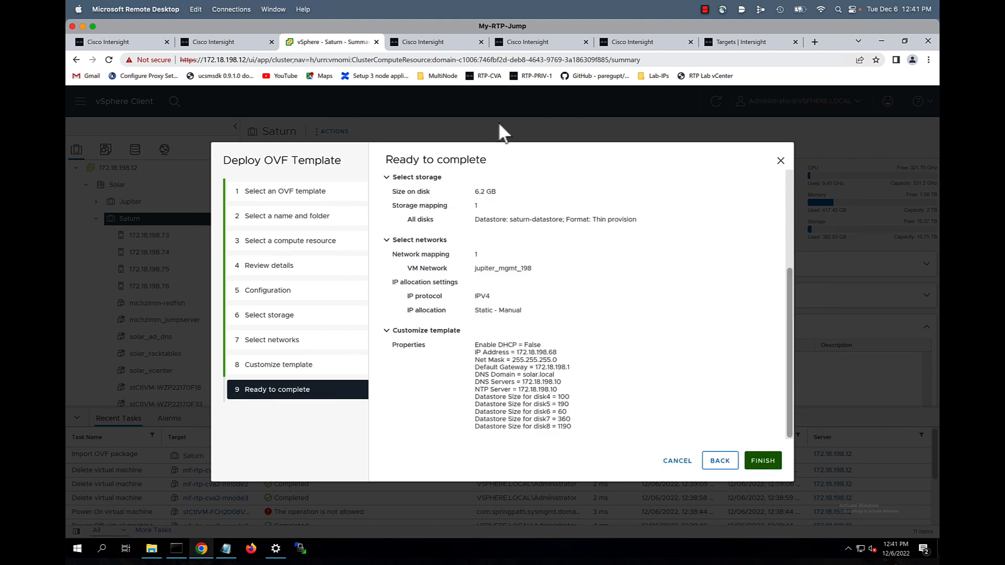
# Finish the wizard to deploy mf-rtp-cva2-mnode1
pyautogui.click(762, 462)
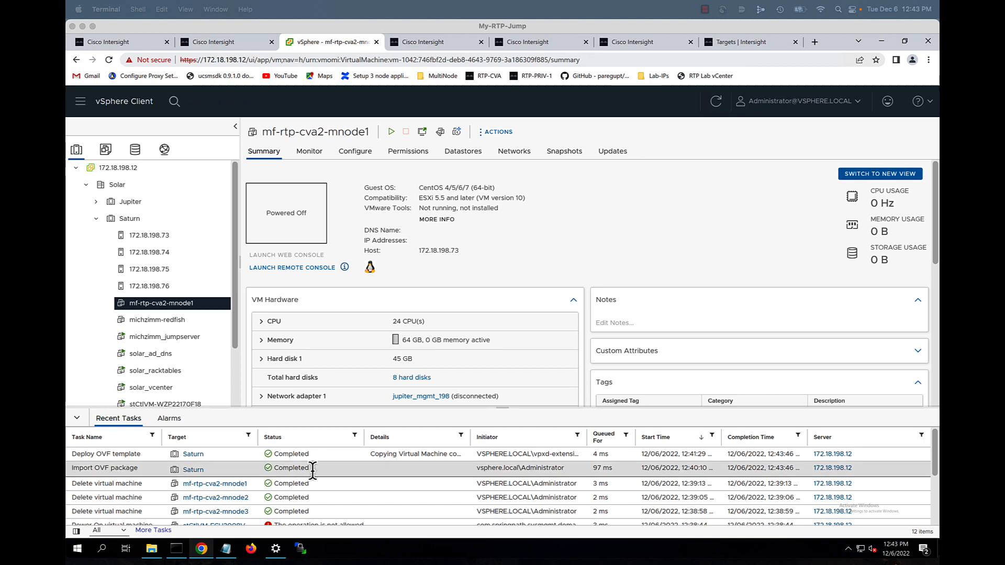
# Power on mf-rtp-cva2-mnode1 and launch its web console
pyautogui.click(208, 316)
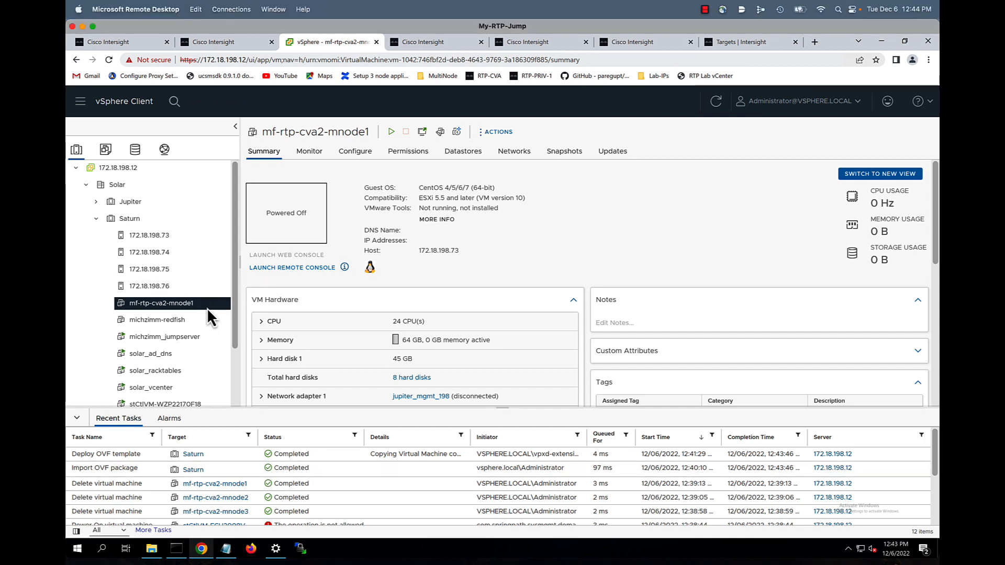
pyautogui.rightClick(207, 317)
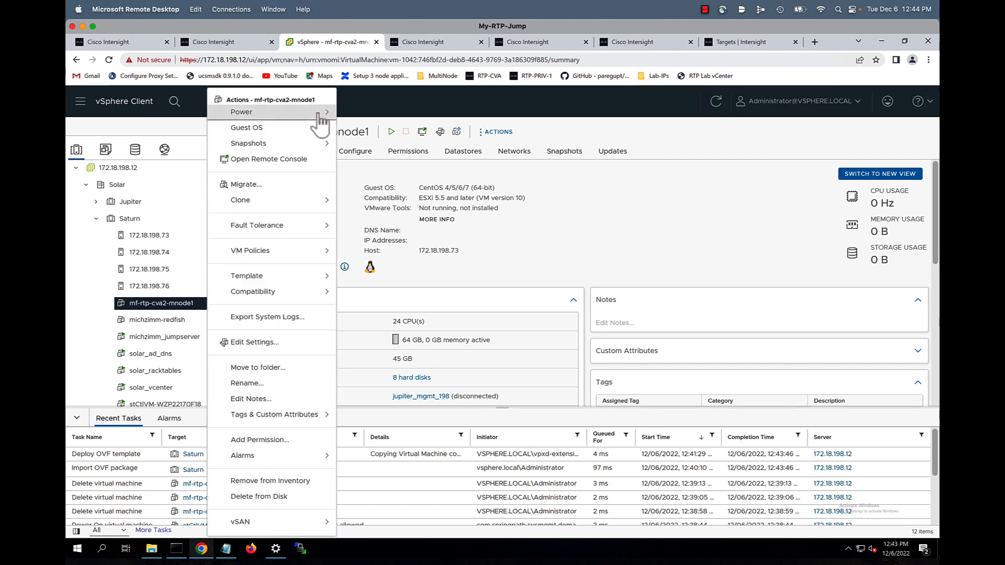
pyautogui.moveTo(321, 116)
pyautogui.click(357, 122)
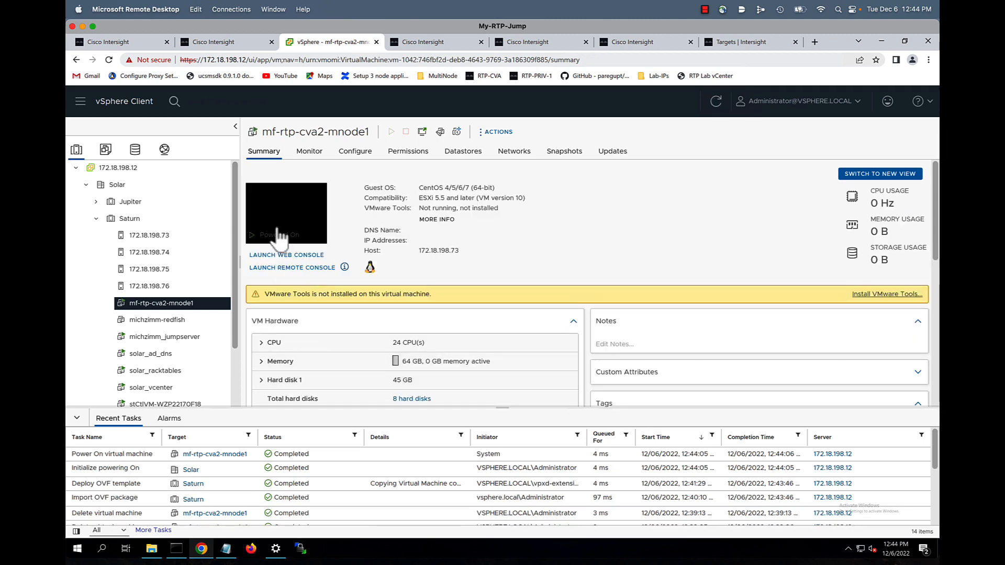
pyautogui.click(284, 257)
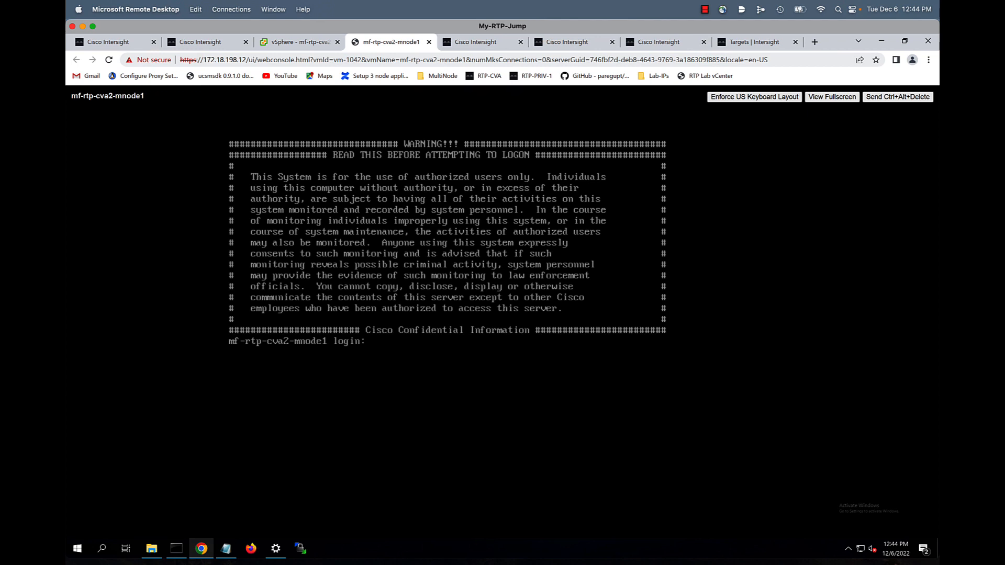
# Log in as admin and choose option 'a' to show network configuration
pyautogui.write('dmin')
pyautogui.press('Return')
pyautogui.press('Return')
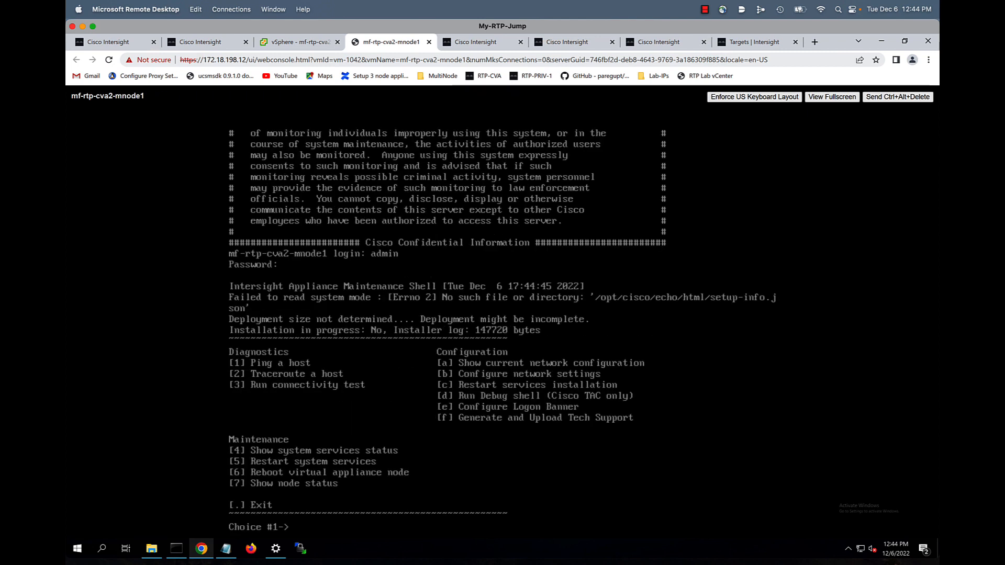
pyautogui.write('a')
pyautogui.press('Return')
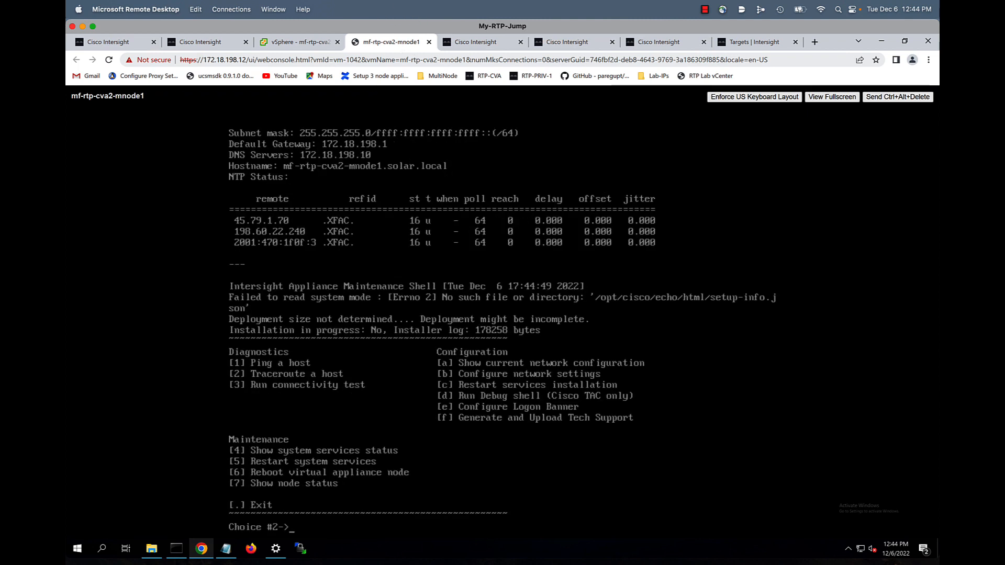
# Run the connectivity test with option 3, then exit the shell with '.'
pyautogui.write('3')
pyautogui.press('Return')
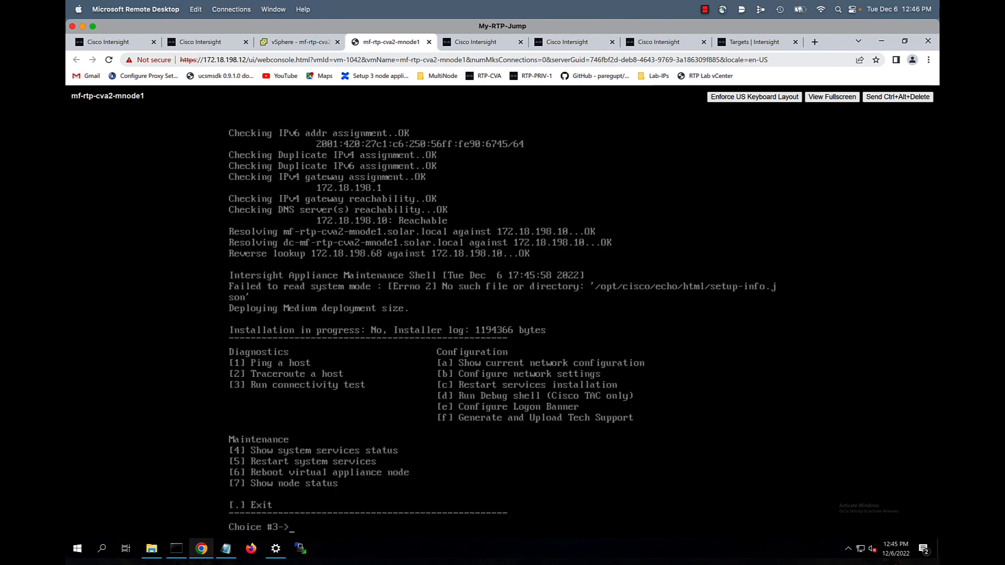
pyautogui.write('.')
pyautogui.press('Return')
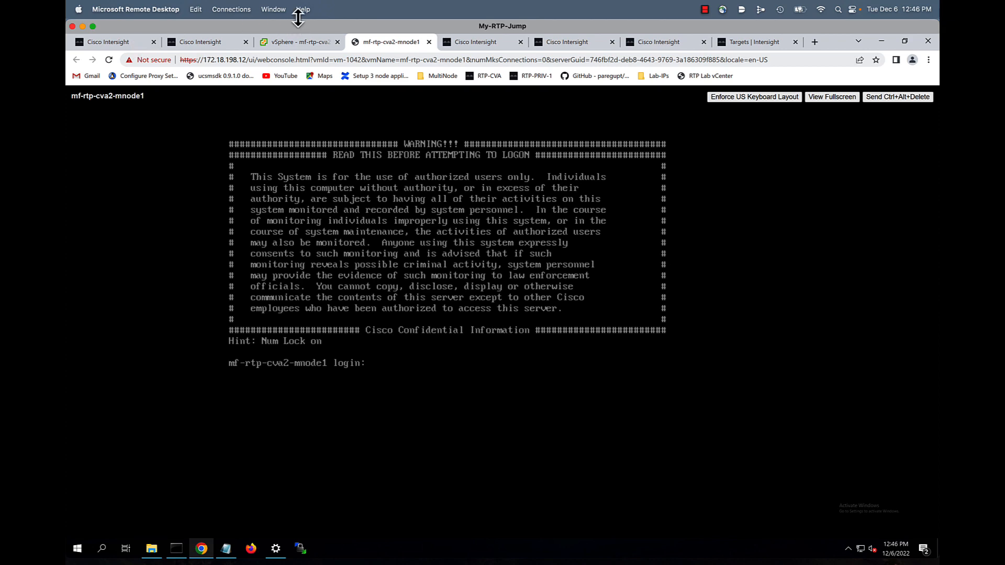
# Start an OVF template deployment on Saturn using the local Intersight appliance OVA
pyautogui.click(294, 43)
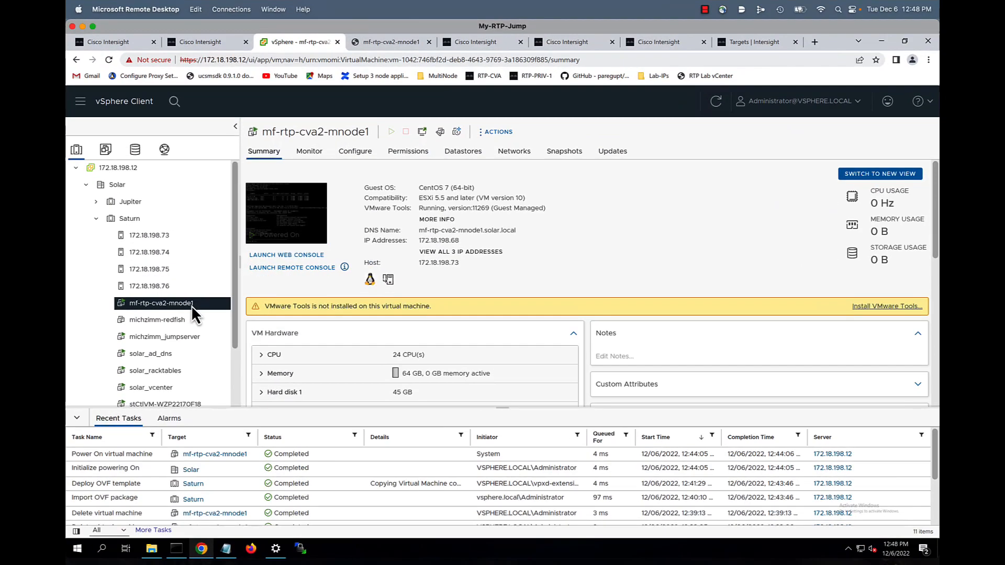
pyautogui.rightClick(131, 219)
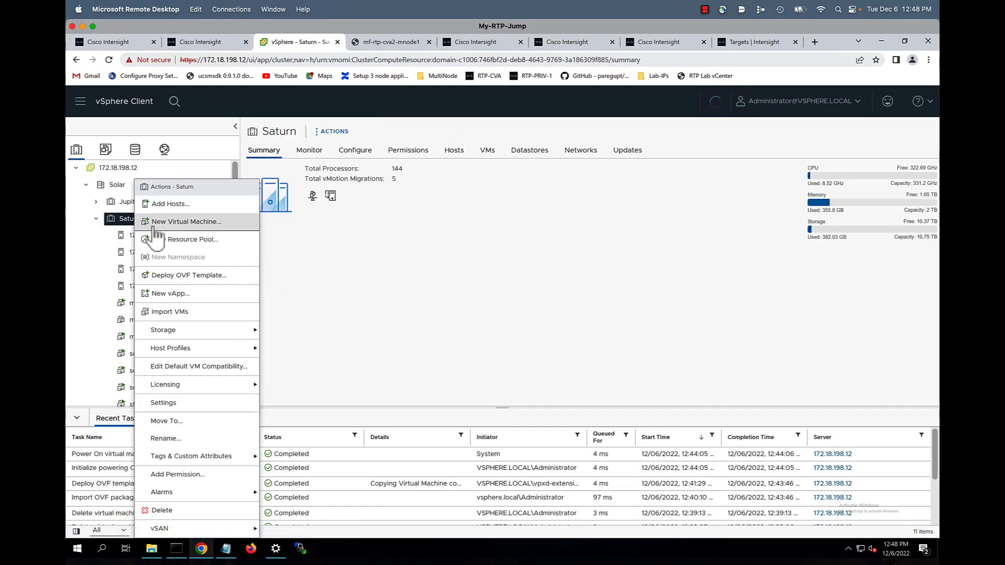
pyautogui.click(172, 275)
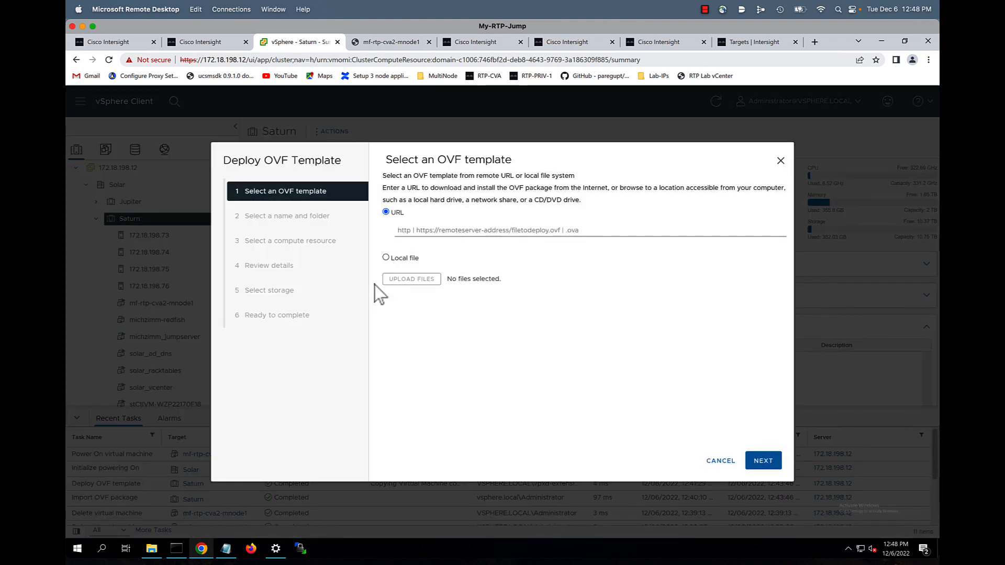
pyautogui.click(386, 258)
pyautogui.click(412, 278)
pyautogui.doubleClick(360, 113)
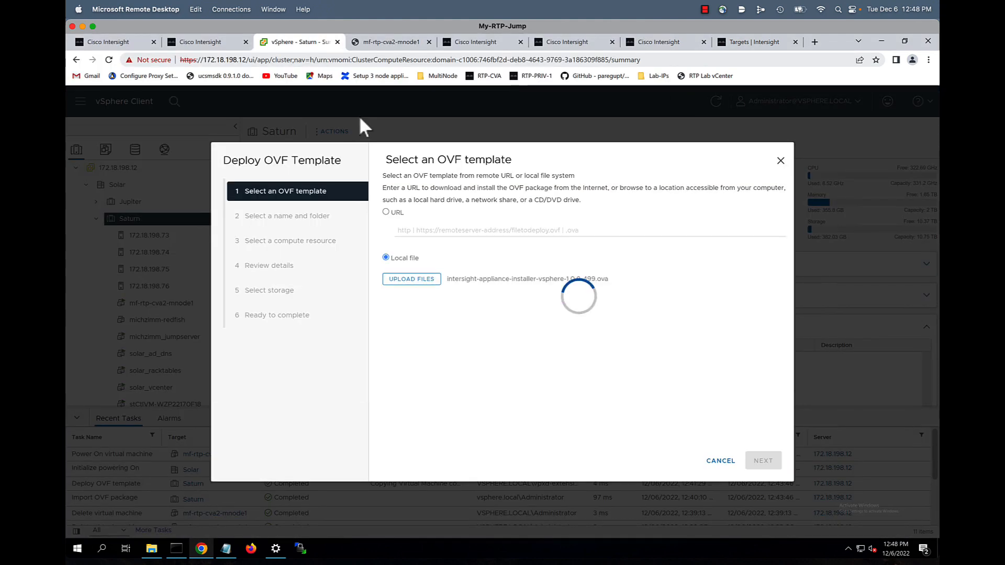
pyautogui.click(764, 461)
# Name the new virtual machine mf-rtp-cva2-mnode2
pyautogui.moveTo(639, 188); pyautogui.dragTo(412, 184)
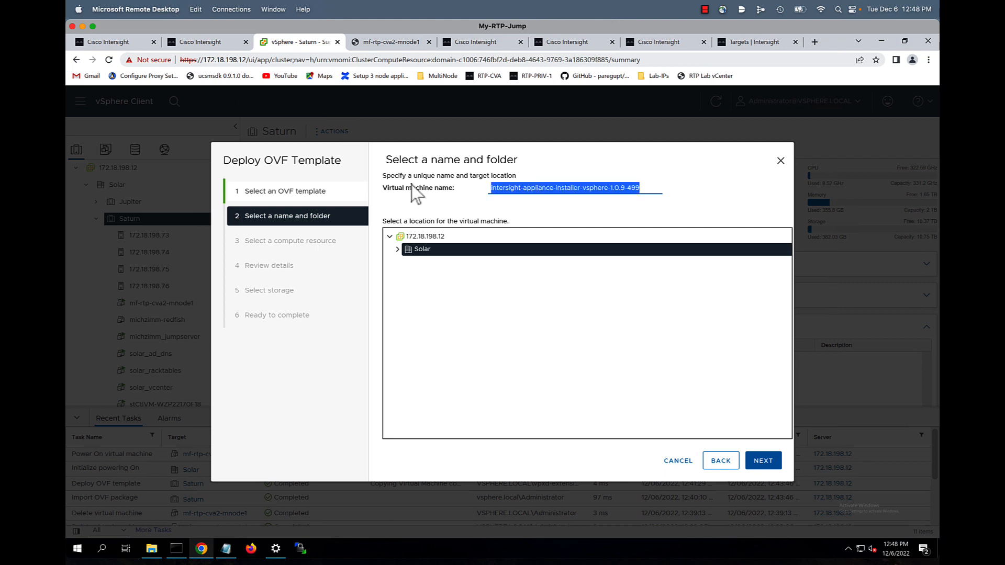
pyautogui.write('mf-rtp-cva2-mnode1')
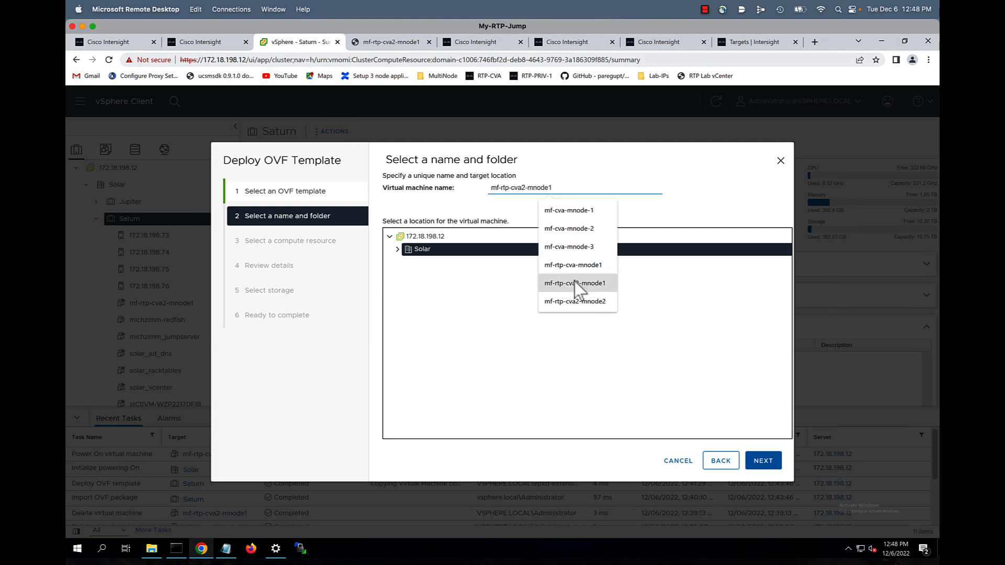
pyautogui.click(575, 284)
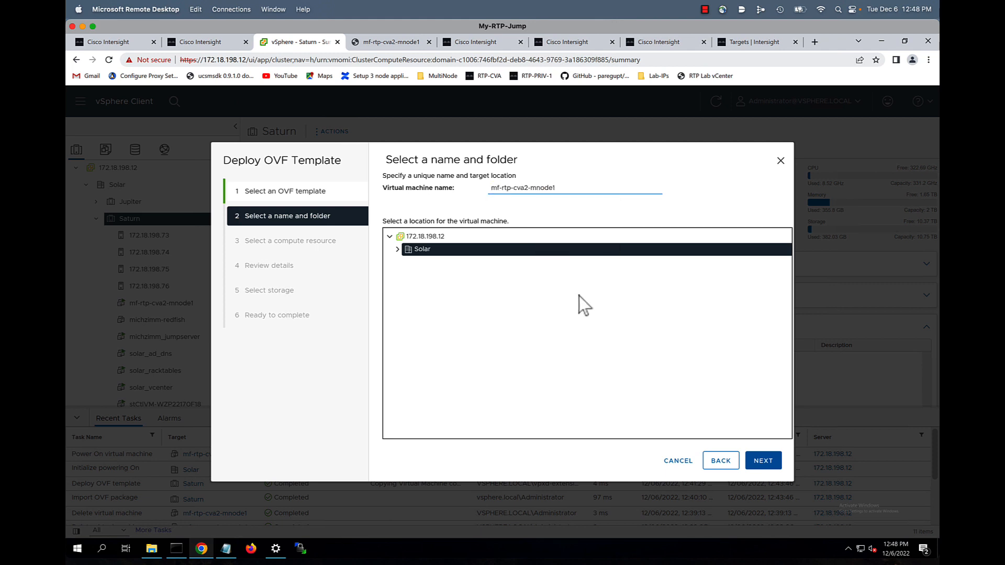
pyautogui.click(566, 192)
pyautogui.press('BackSpace')
pyautogui.write('2')
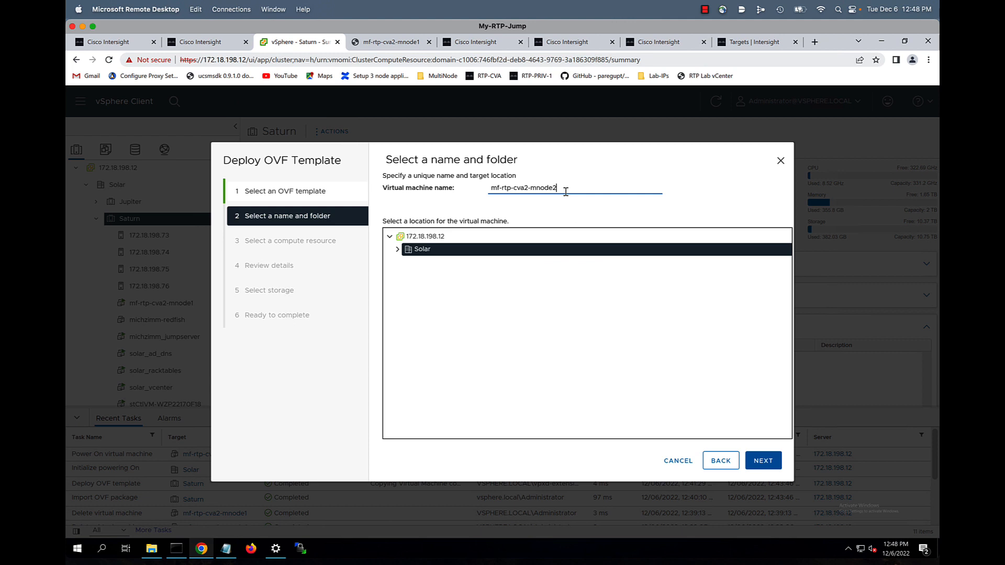
pyautogui.click(759, 461)
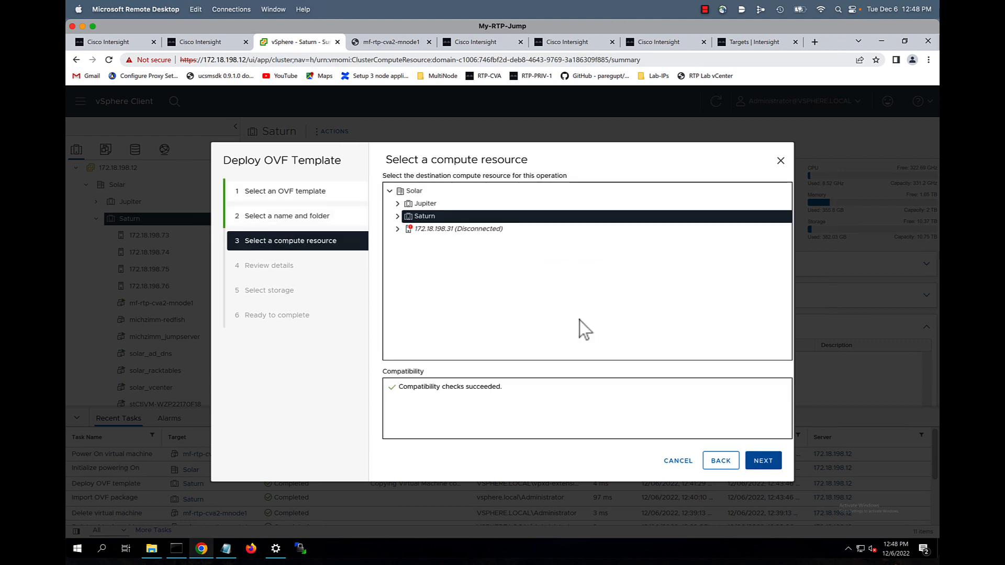
# Keep Saturn as compute resource and choose the Medium deployment size
pyautogui.click(767, 463)
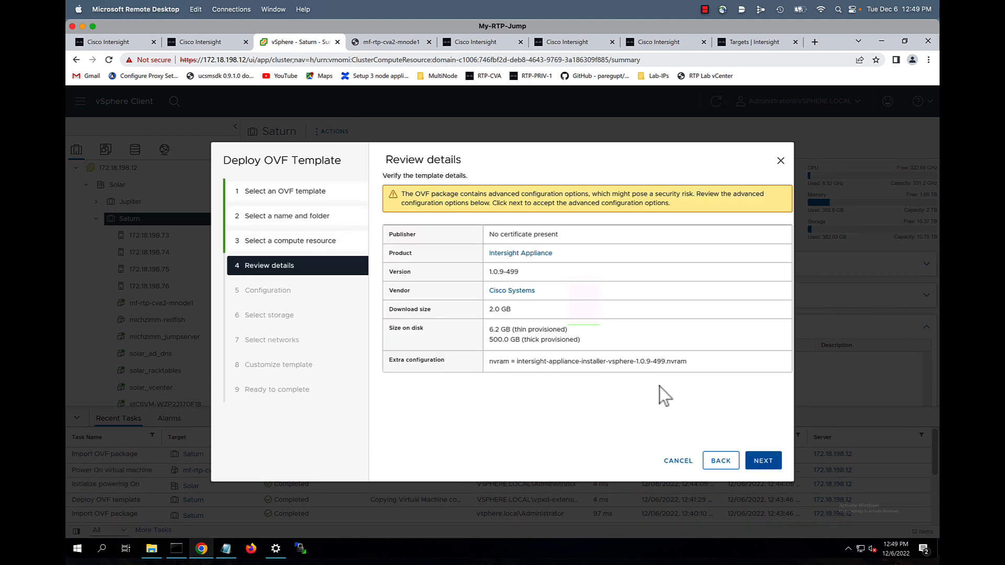
pyautogui.click(760, 463)
pyautogui.click(412, 234)
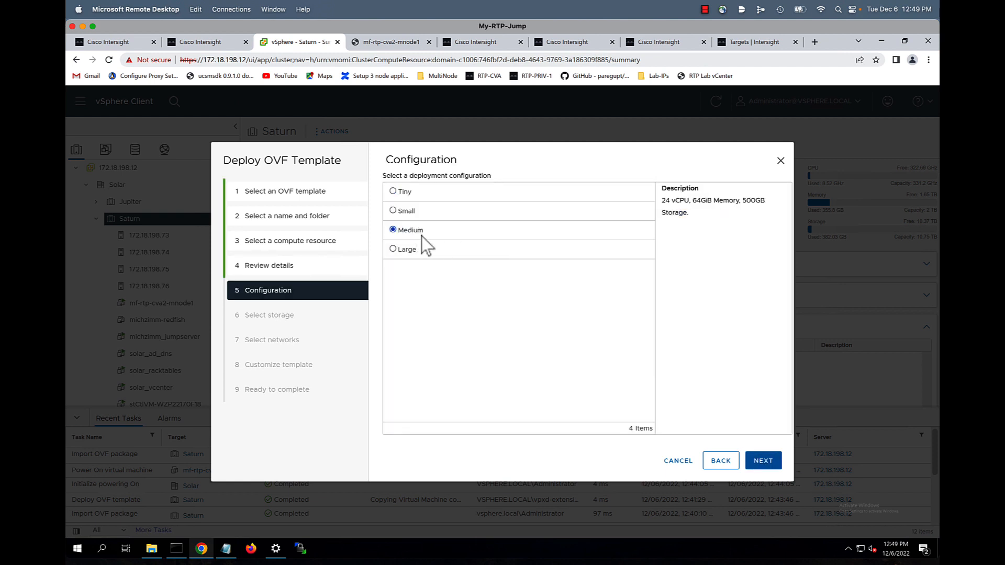
pyautogui.click(776, 463)
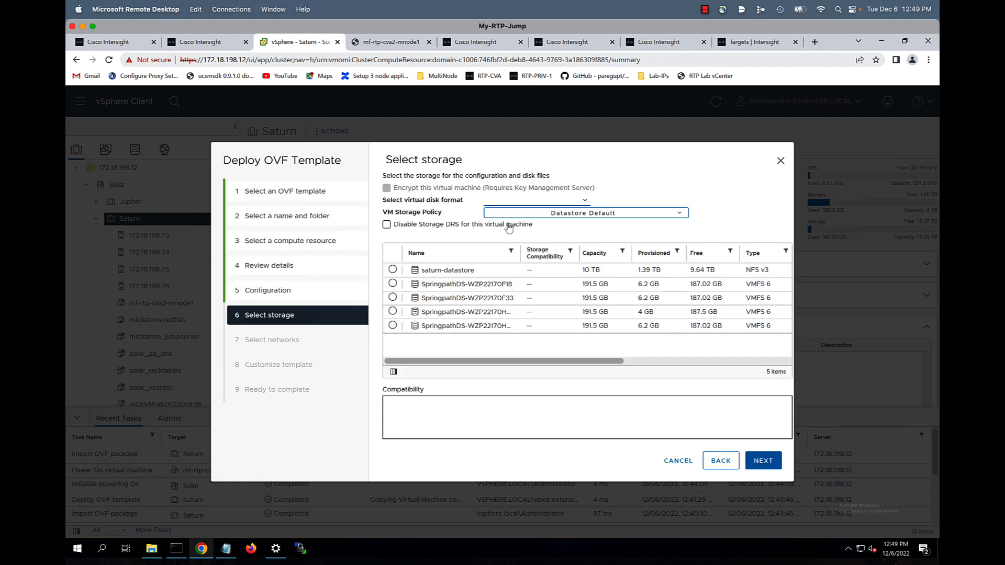
# Store the VM thin-provisioned on saturn-datastore
pyautogui.click(393, 270)
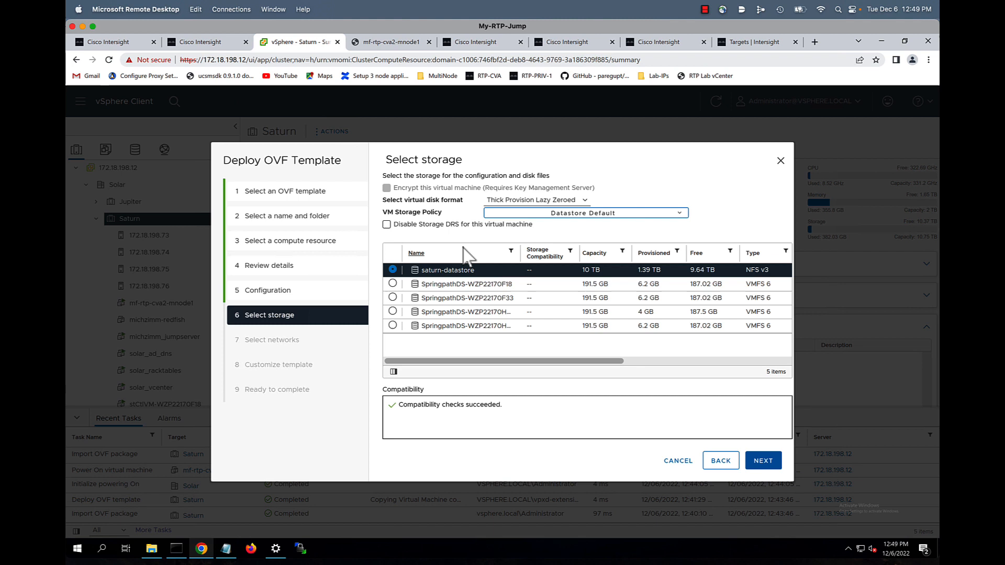
pyautogui.click(524, 200)
pyautogui.click(521, 219)
pyautogui.click(754, 463)
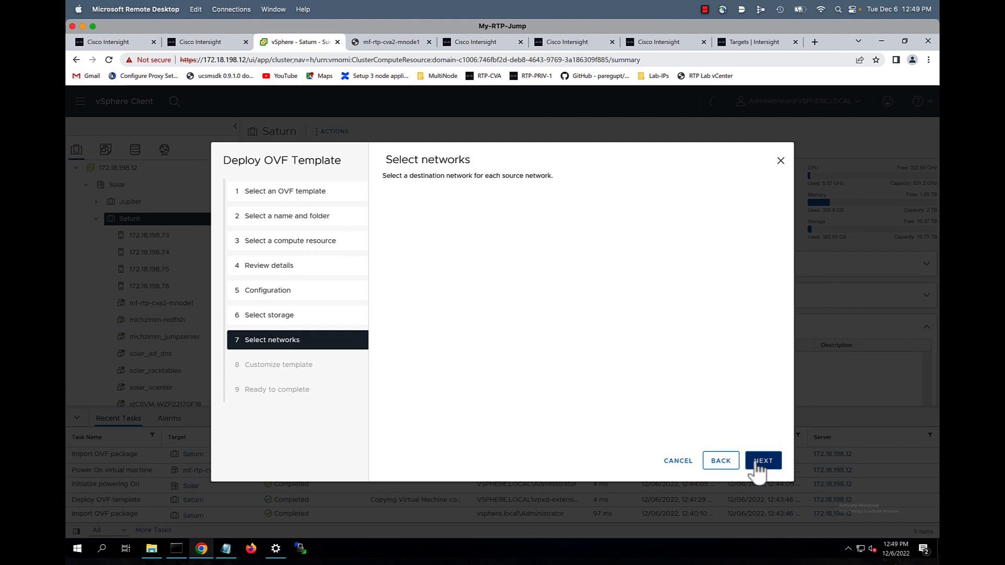
# Set the IP to 172.18.198.69 and gateway to 172.18.198.1
pyautogui.click(767, 461)
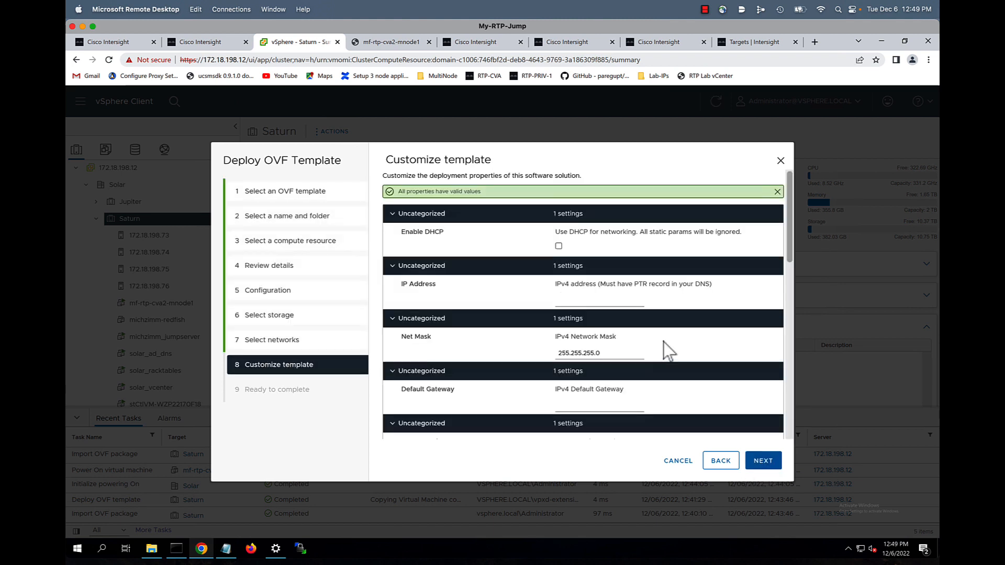
pyautogui.click(589, 301)
pyautogui.click(597, 331)
pyautogui.press('BackSpace')
pyautogui.press('BackSpace')
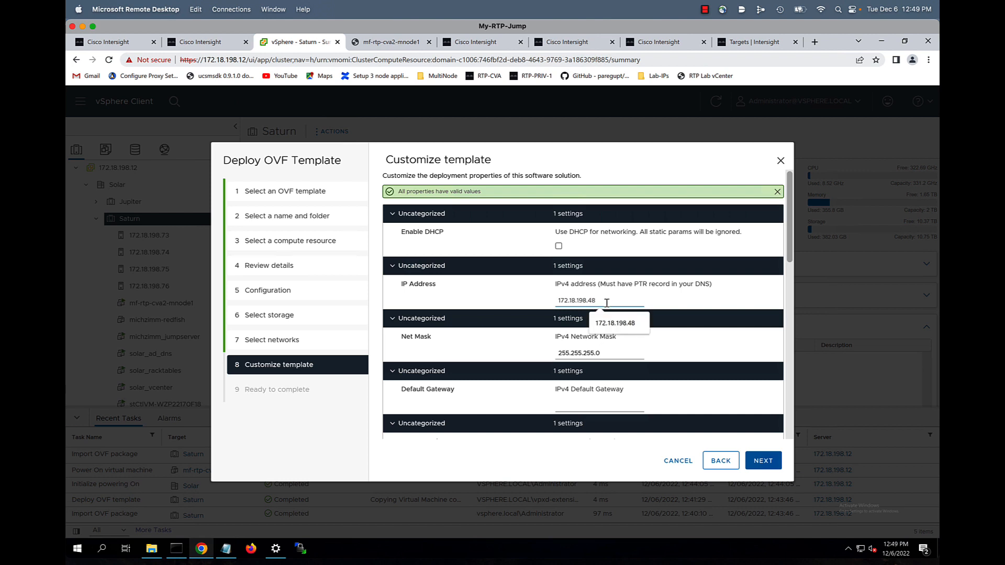
pyautogui.write('69')
pyautogui.click(612, 342)
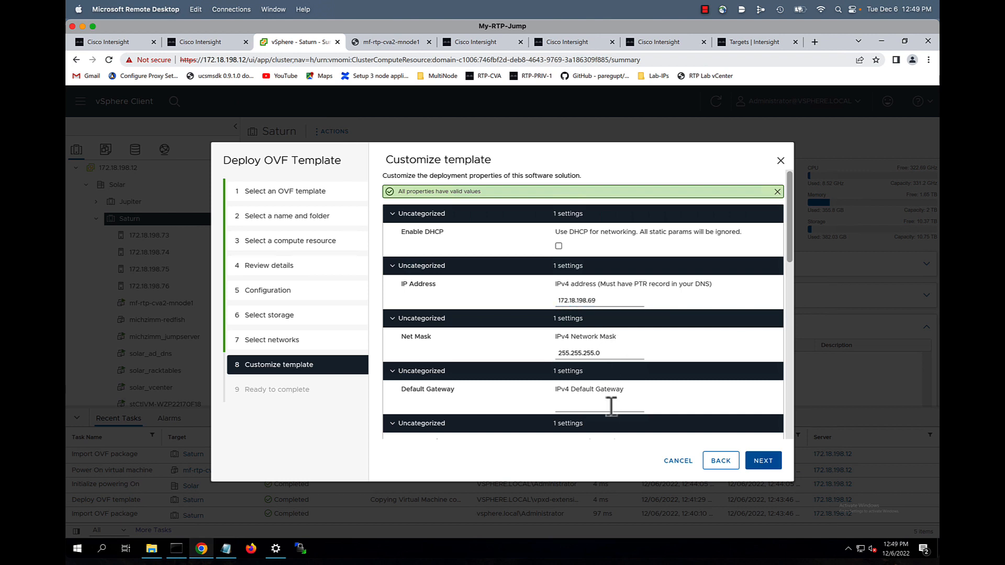
pyautogui.click(611, 406)
pyautogui.click(602, 427)
# Set DNS domain solar.local and DNS server 172.18.198.10
pyautogui.scroll(-1, 623, 393)
pyautogui.scroll(-2, 623, 390)
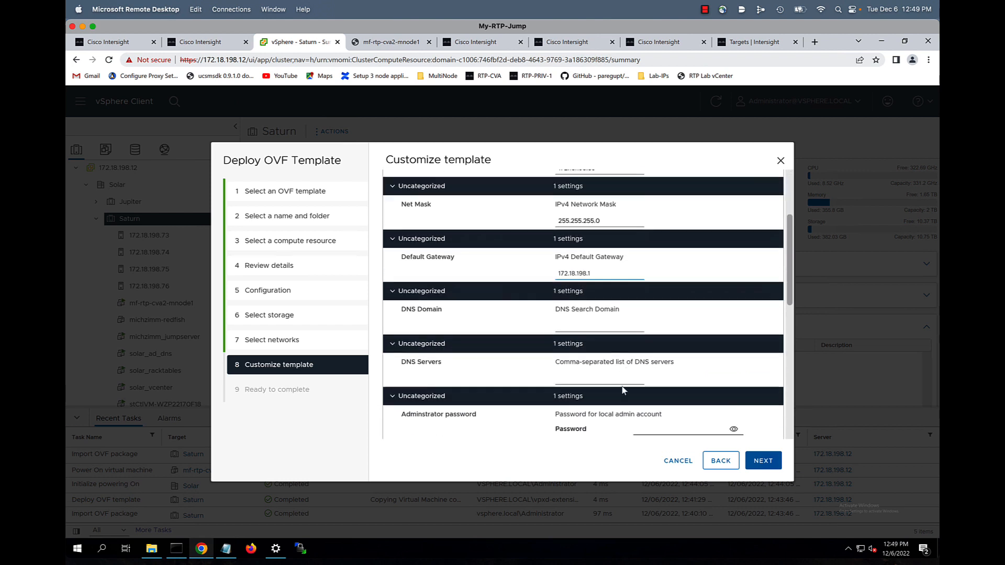
pyautogui.click(576, 313)
pyautogui.click(602, 335)
pyautogui.click(589, 369)
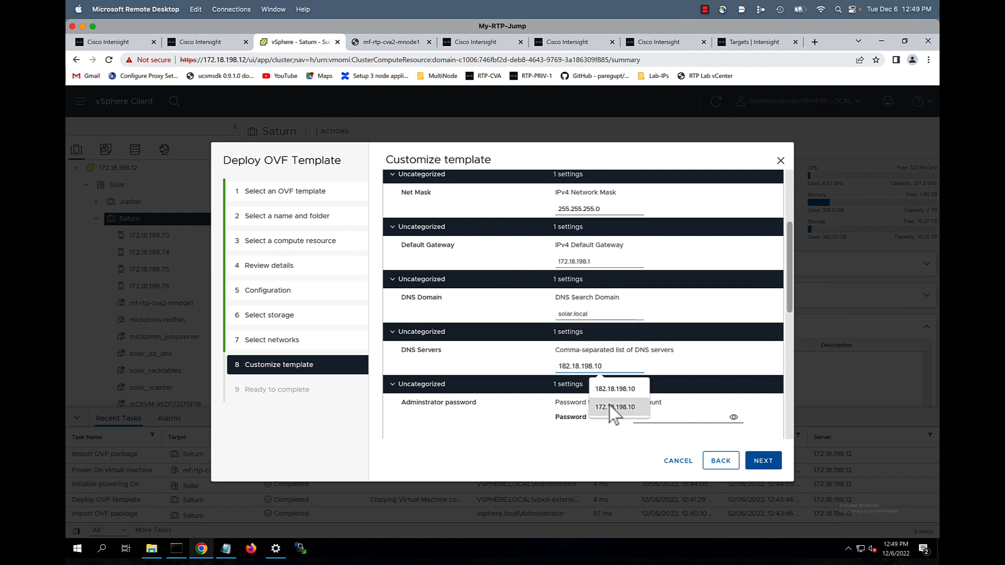
pyautogui.click(611, 408)
# Confirm the admin account password
pyautogui.scroll(-1, 646, 418)
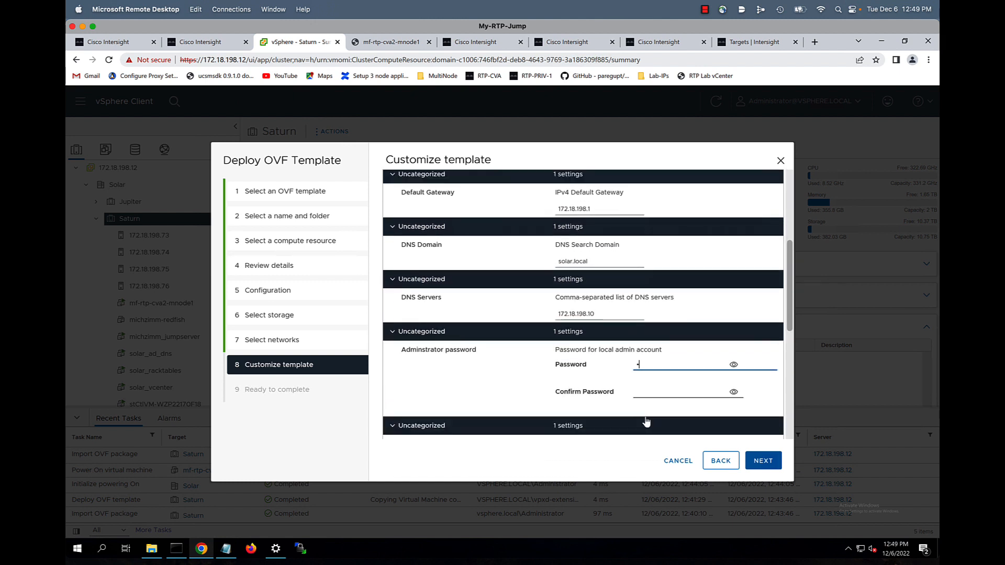
pyautogui.click(645, 392)
pyautogui.write('•••')
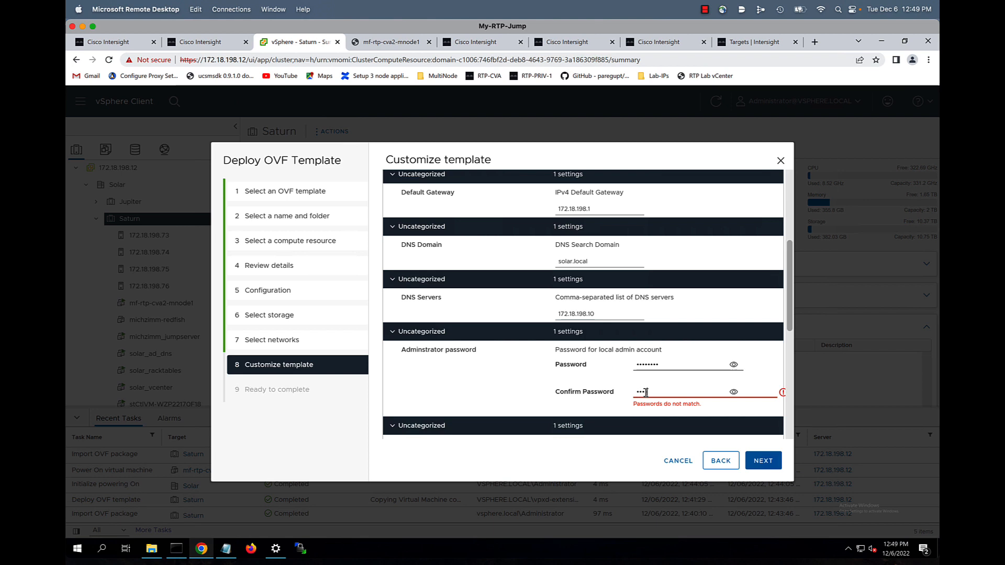
pyautogui.write('•••••')
# Set NTP server 172.18.198.10 and finish the wizard to deploy mf-rtp-cva2-mnode2
pyautogui.scroll(-2, 679, 372)
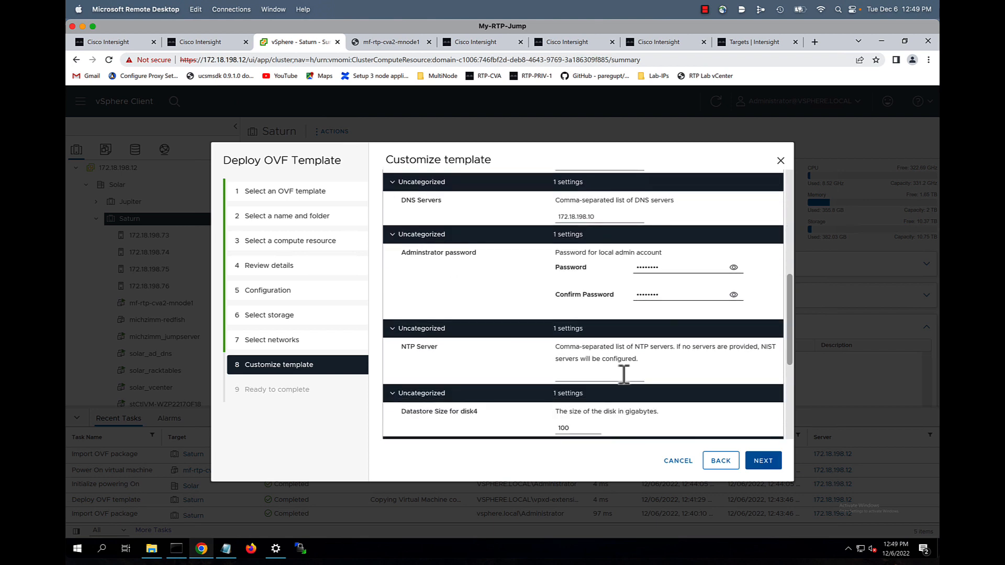
pyautogui.click(623, 374)
pyautogui.click(639, 410)
pyautogui.scroll(-2, 644, 418)
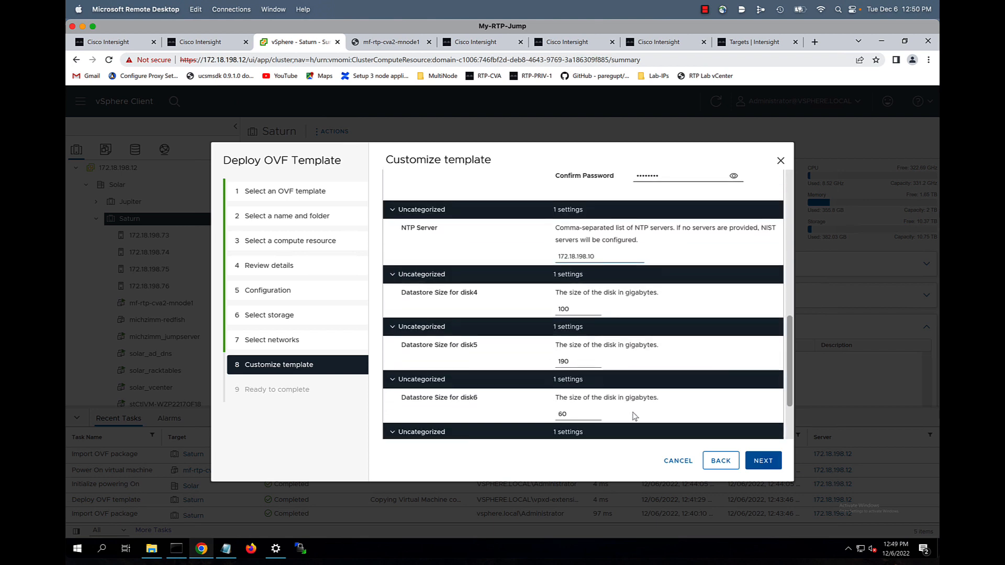
pyautogui.click(760, 462)
pyautogui.click(756, 466)
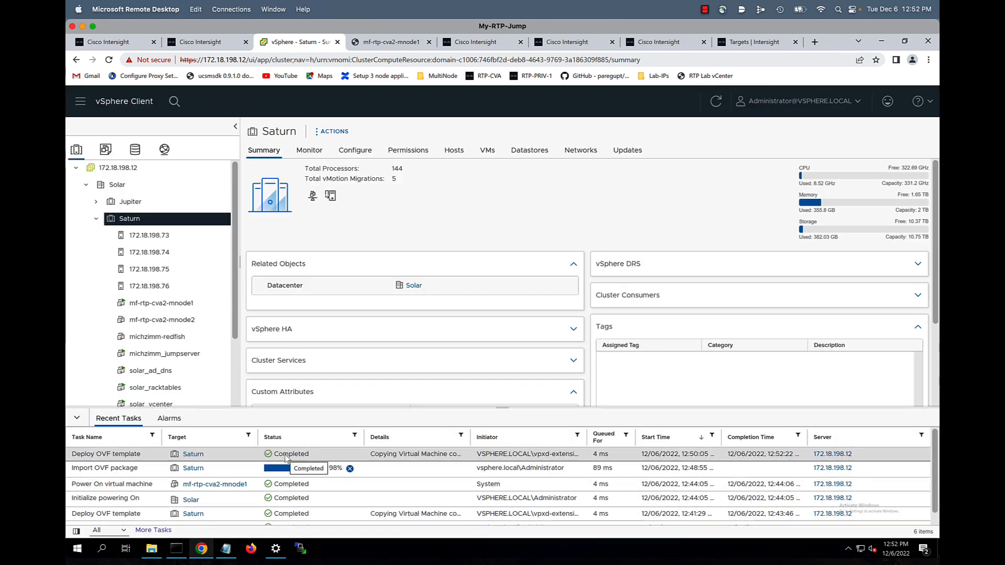
# Power on mf-rtp-cva2-mnode2 and launch its web console
pyautogui.click(160, 320)
pyautogui.rightClick(157, 320)
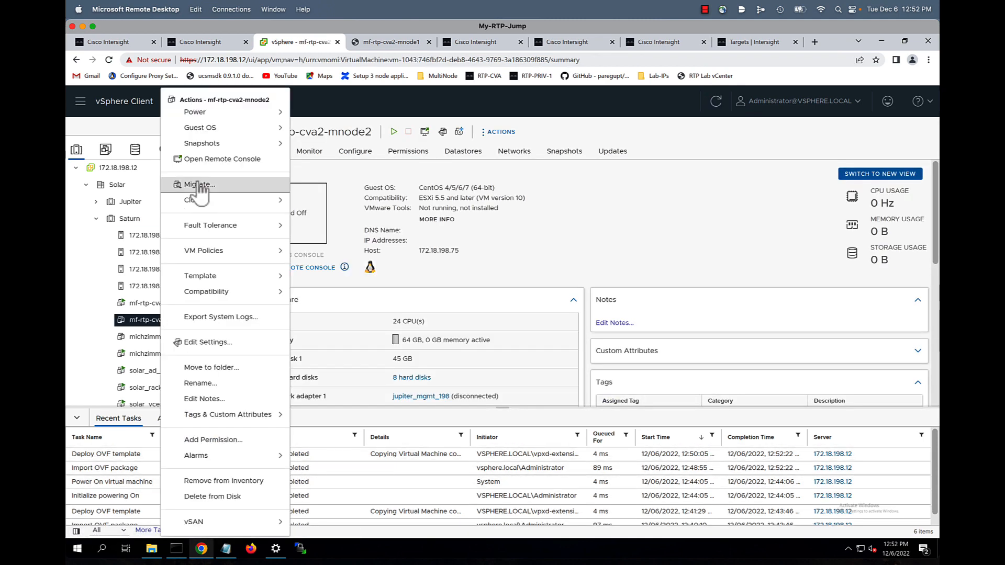
pyautogui.moveTo(271, 112)
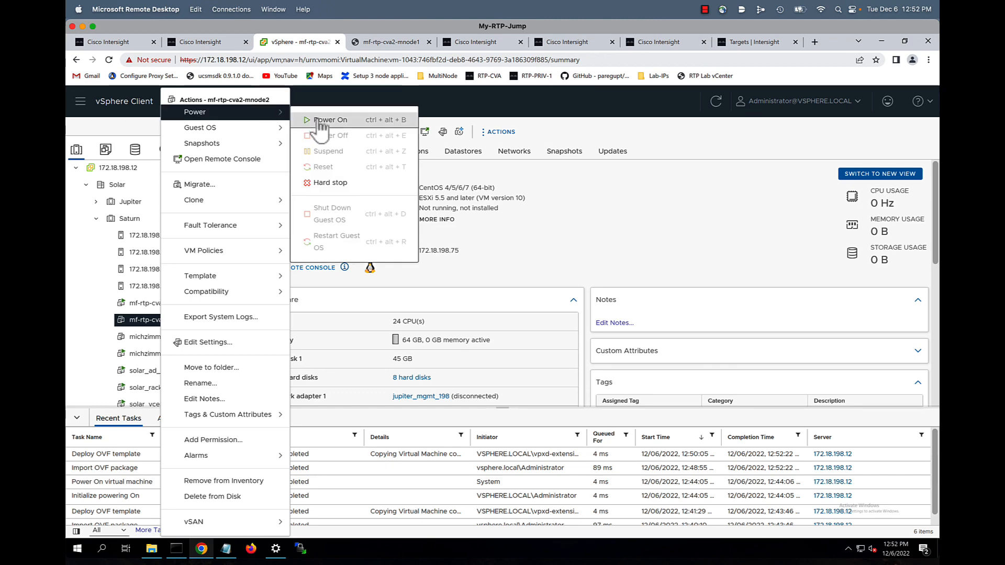
pyautogui.click(321, 120)
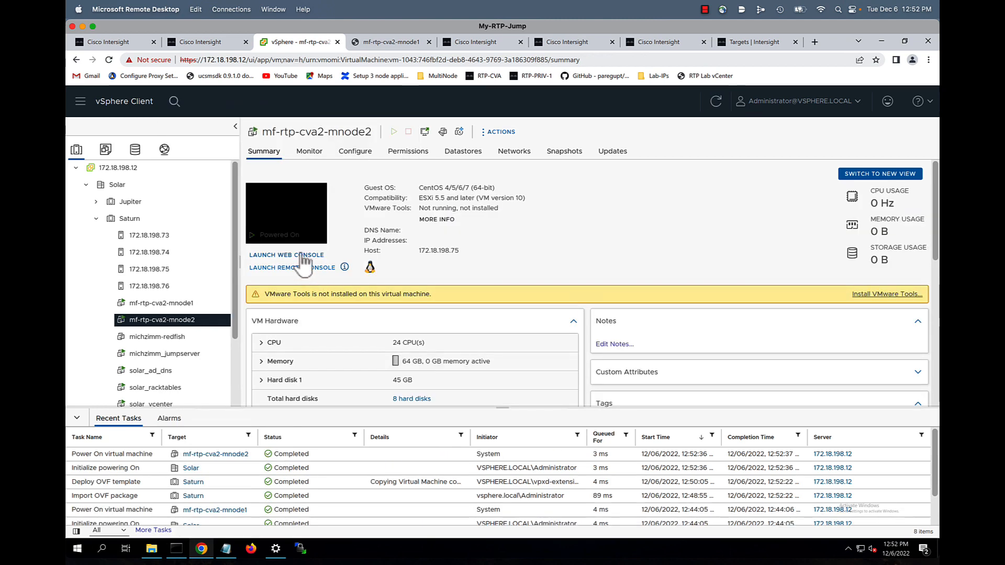
pyautogui.click(303, 255)
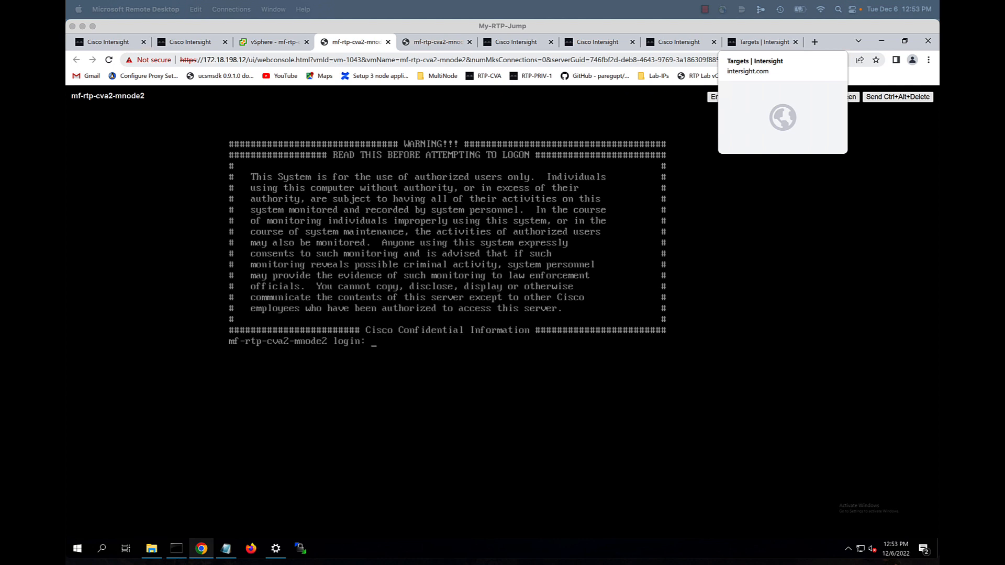
# Log in as admin, run connectivity test option 3, and exit the maintenance shell
pyautogui.click(450, 440)
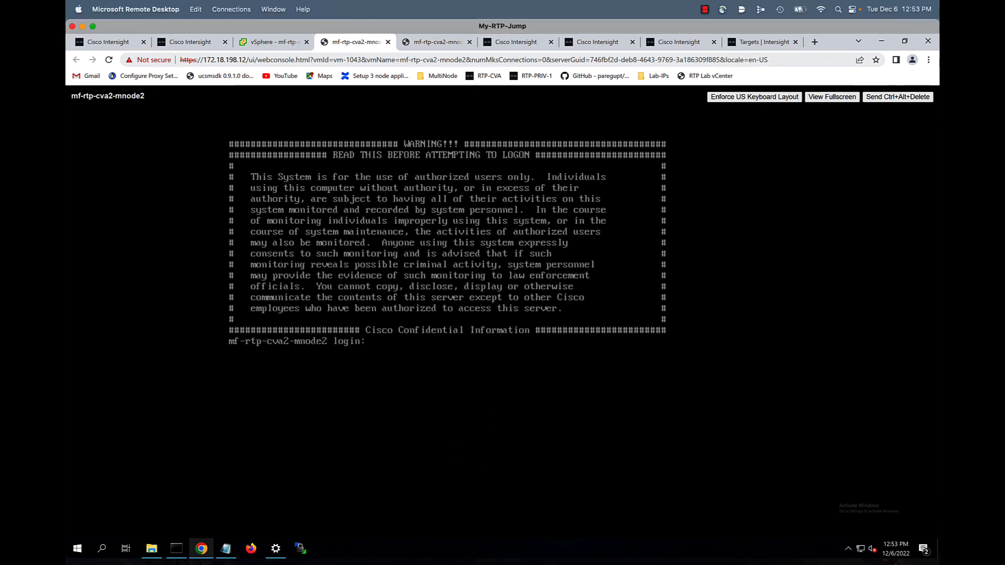
pyautogui.write('admin')
pyautogui.press('Return')
pyautogui.press('Return')
pyautogui.write('3')
pyautogui.press('Return')
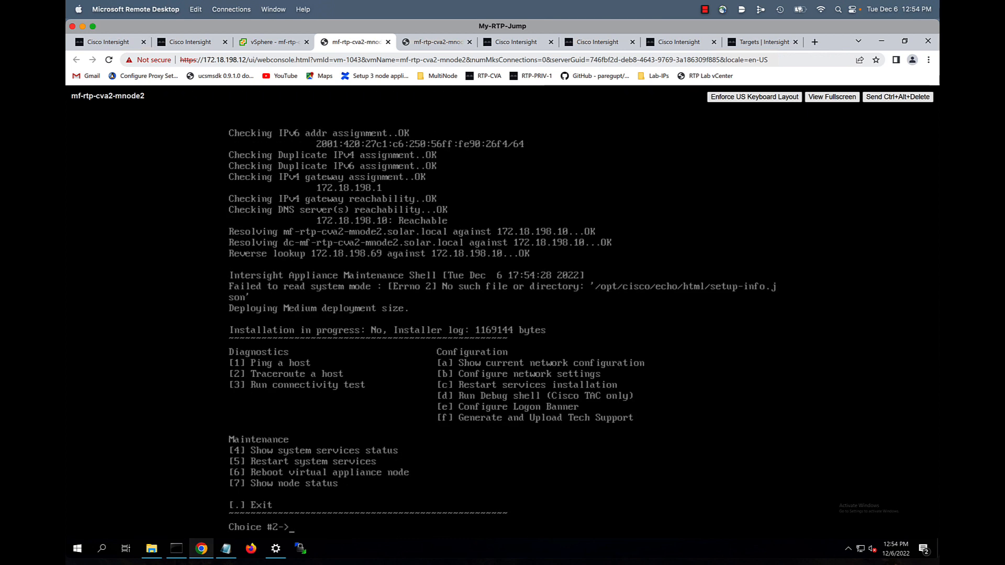
pyautogui.press('Return')
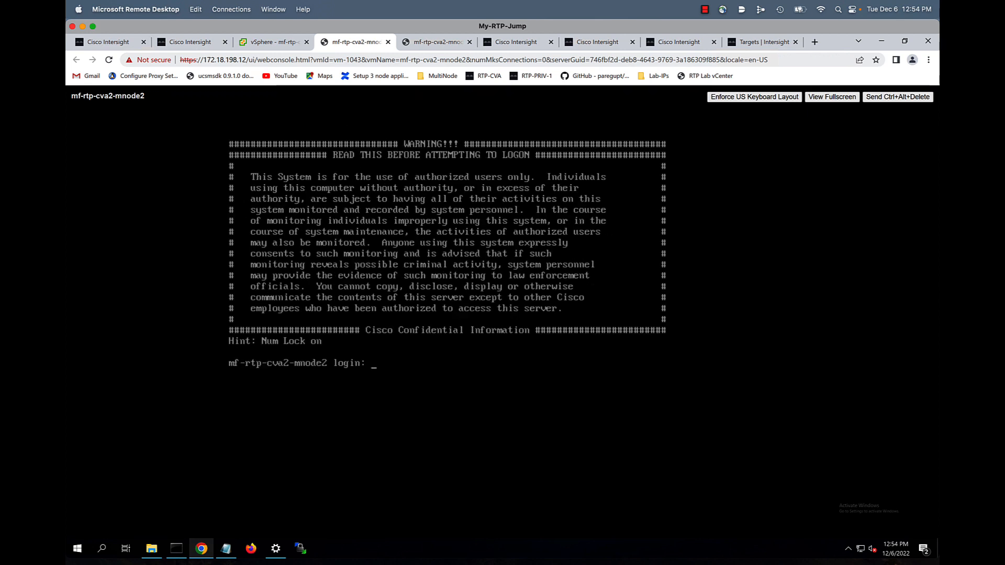
# Go back to vSphere and start Deploy OVF Template on the Saturn cluster
pyautogui.click(293, 42)
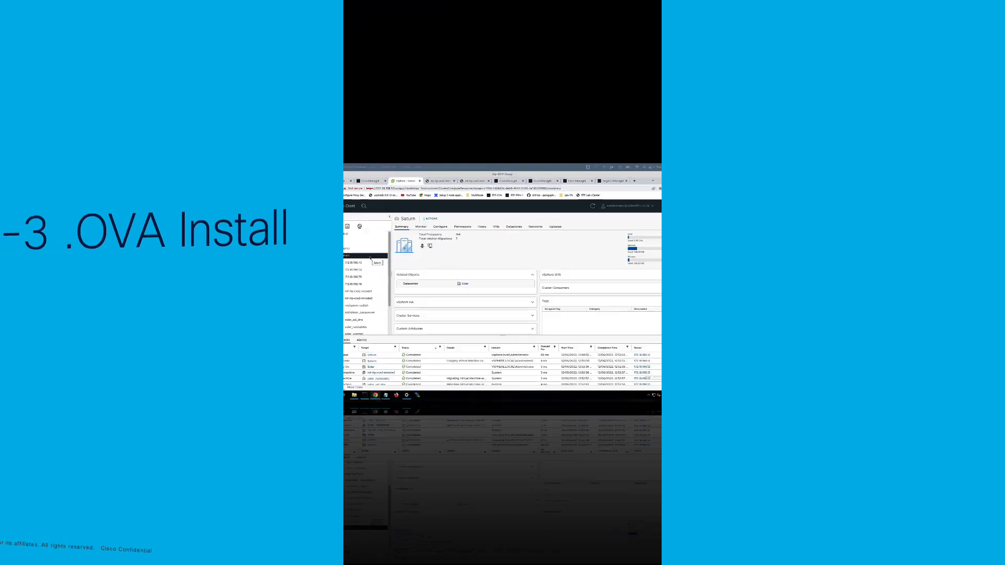
pyautogui.rightClick(189, 219)
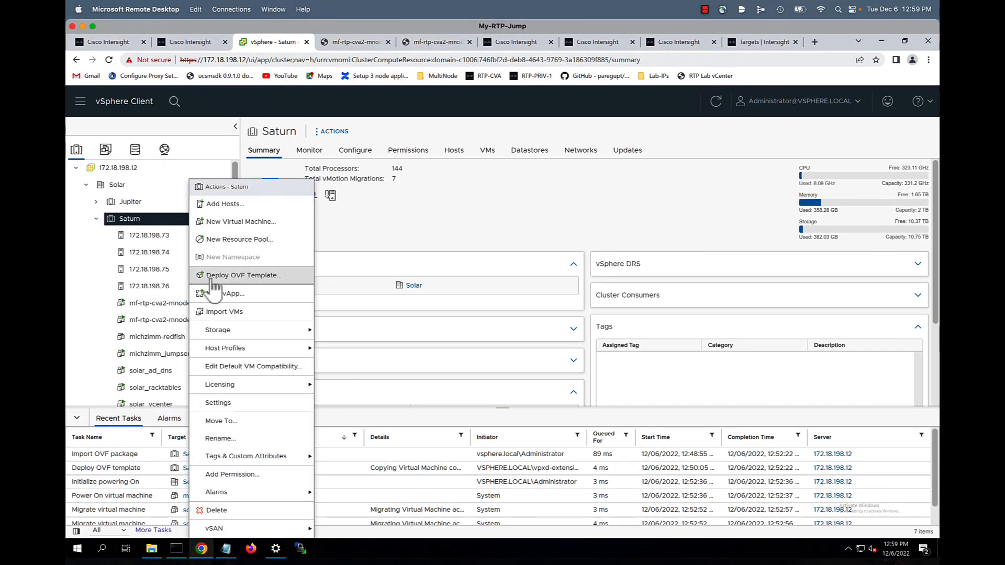
pyautogui.click(213, 278)
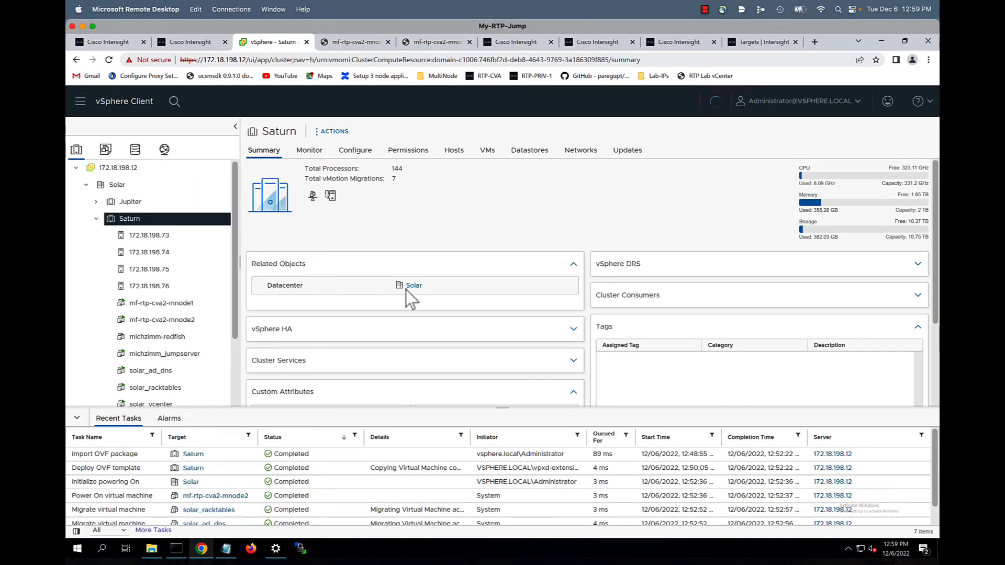
# Pick the local Intersight appliance OVA and name the VM mf-rtp-cva2-mnode3
pyautogui.click(386, 273)
pyautogui.click(418, 296)
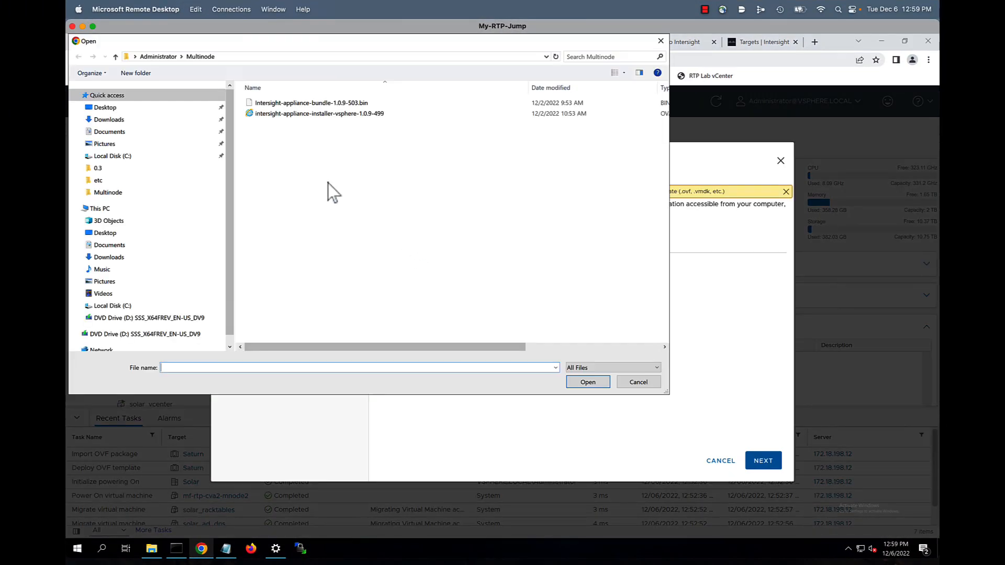
pyautogui.doubleClick(324, 117)
pyautogui.click(768, 465)
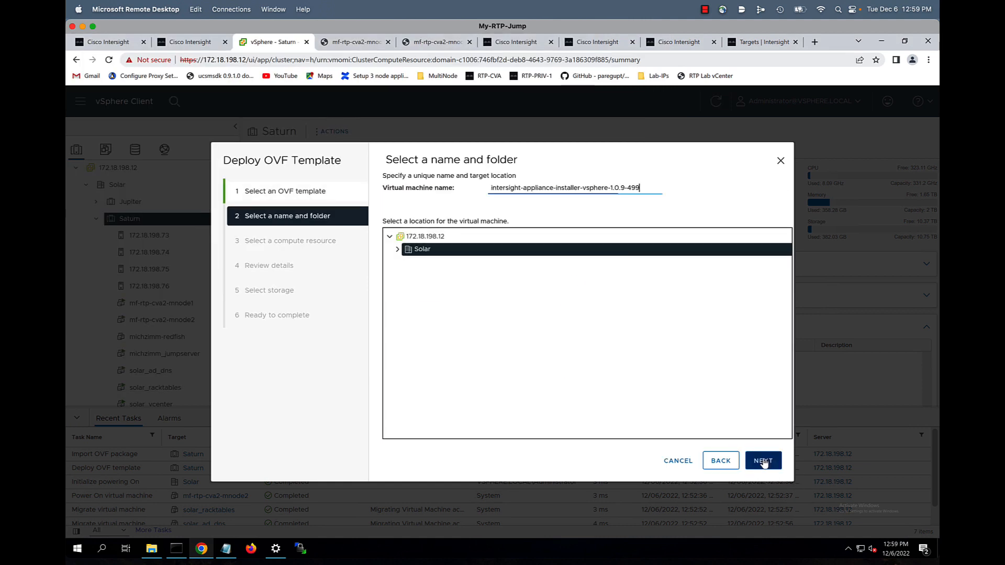
pyautogui.moveTo(645, 188); pyautogui.dragTo(447, 199)
pyautogui.write('mf-rtp-cva2-mnode1')
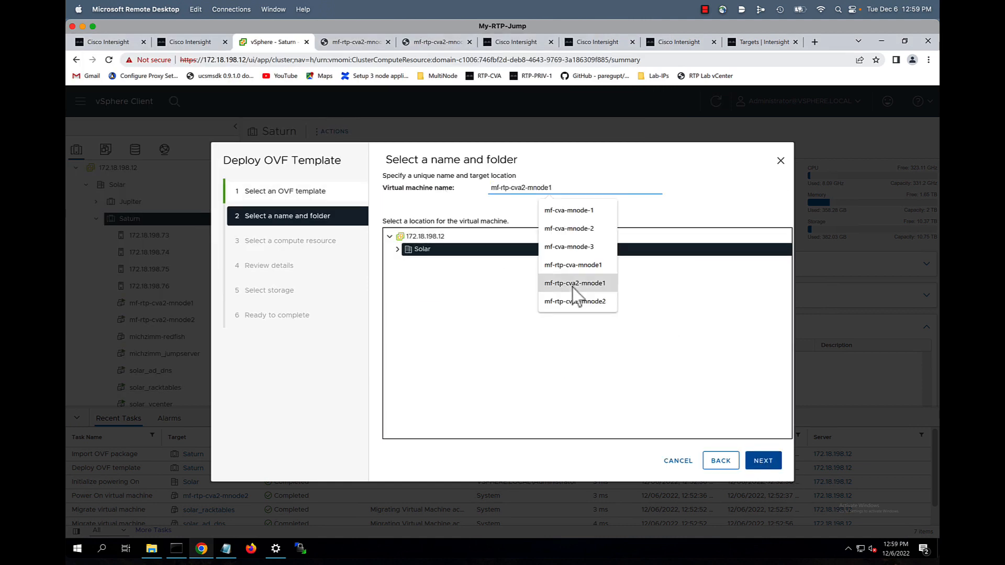
pyautogui.click(577, 284)
pyautogui.press('BackSpace')
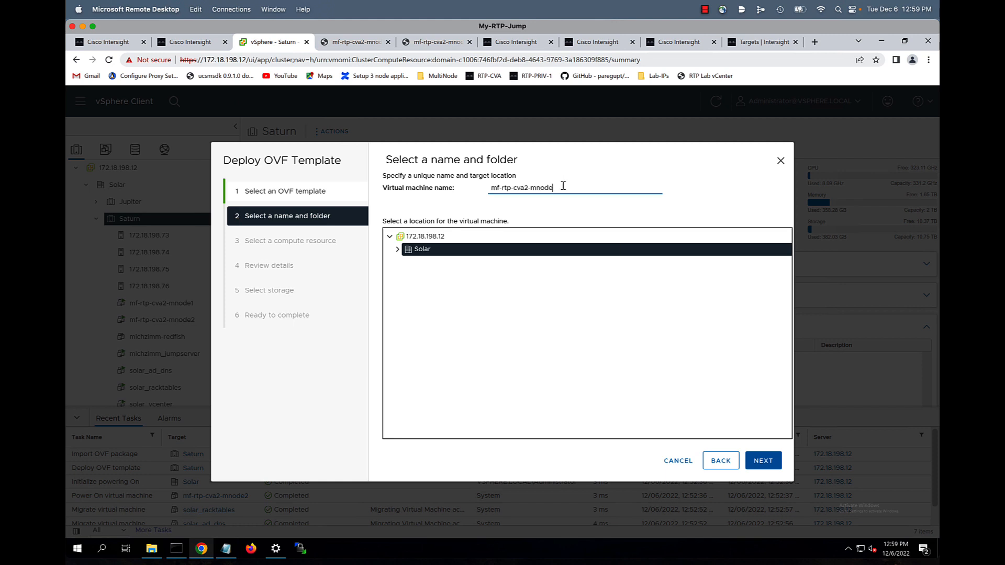
# Accept the compute resource and template details, and choose the Medium deployment size
pyautogui.click(763, 462)
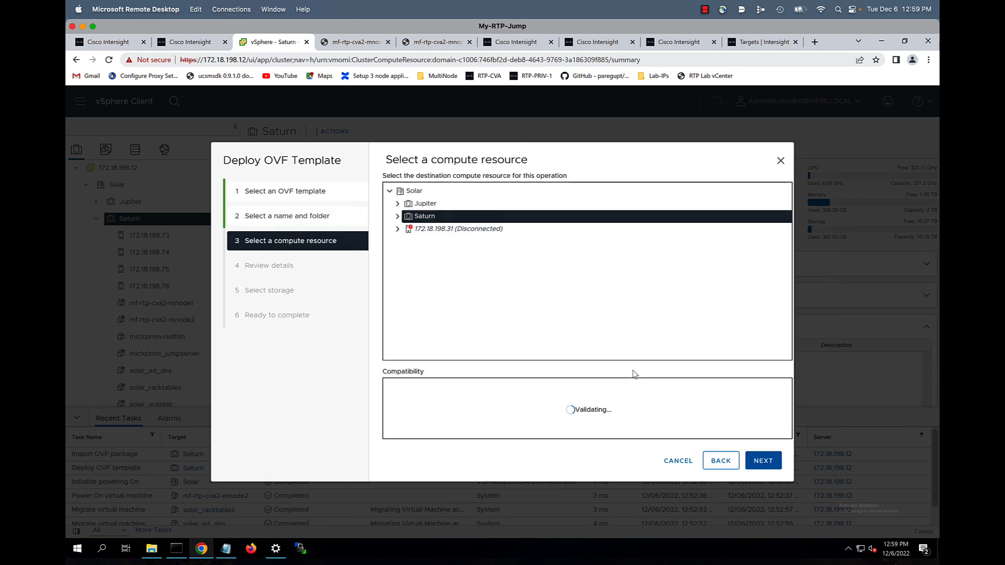
pyautogui.click(763, 462)
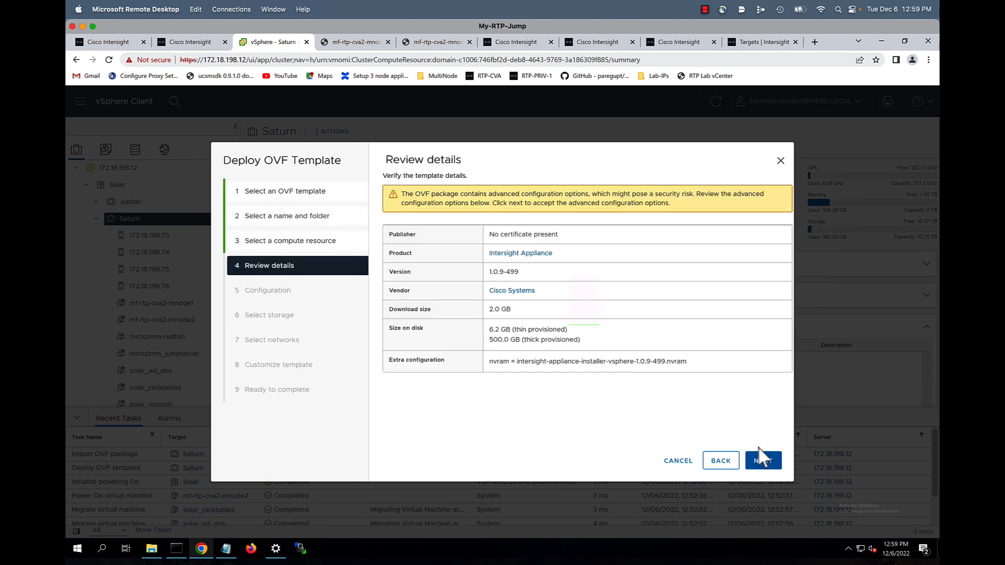
pyautogui.click(763, 461)
pyautogui.click(411, 231)
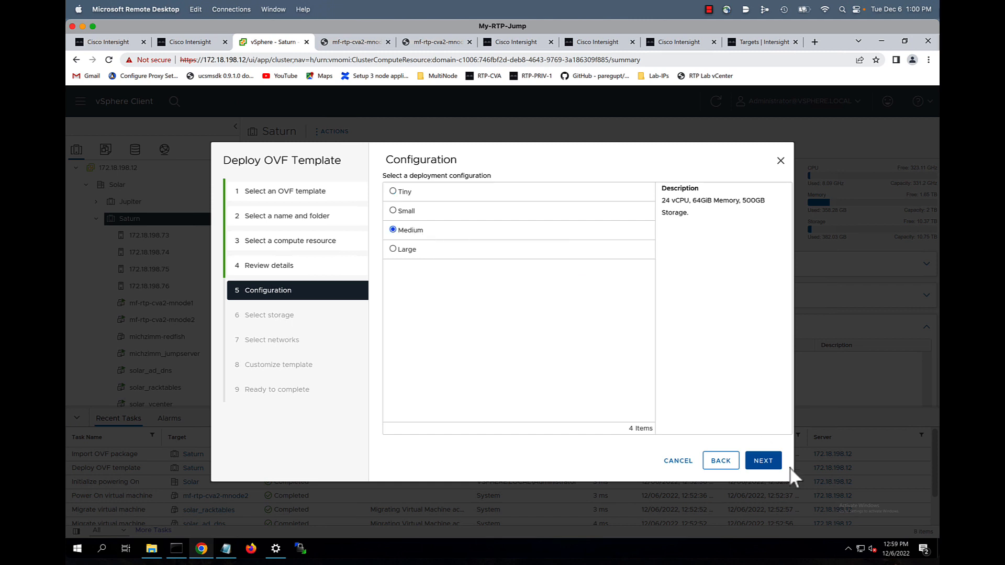
pyautogui.click(767, 462)
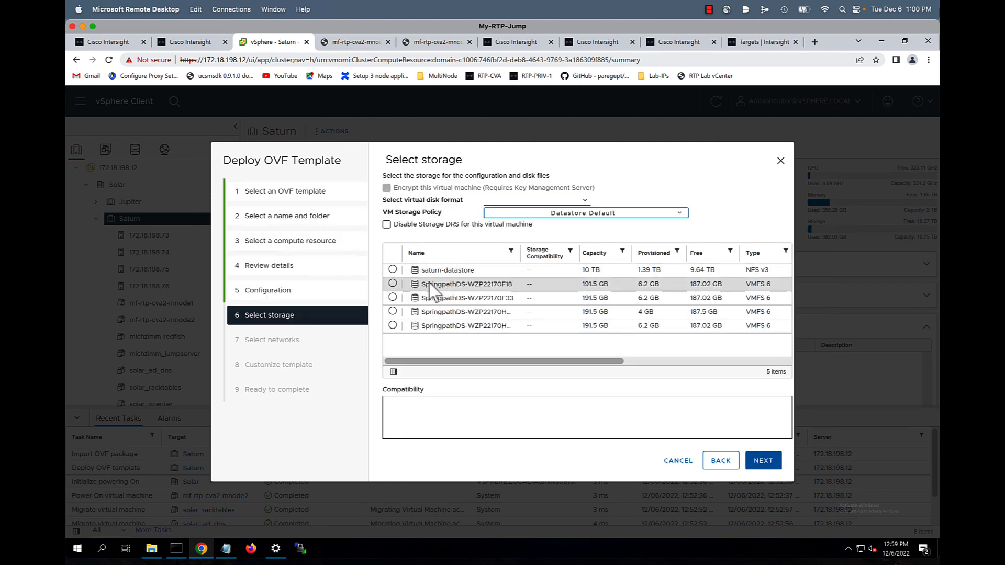
# Store the VM on saturn-datastore with Thin Provision disk format
pyautogui.click(392, 270)
pyautogui.click(534, 200)
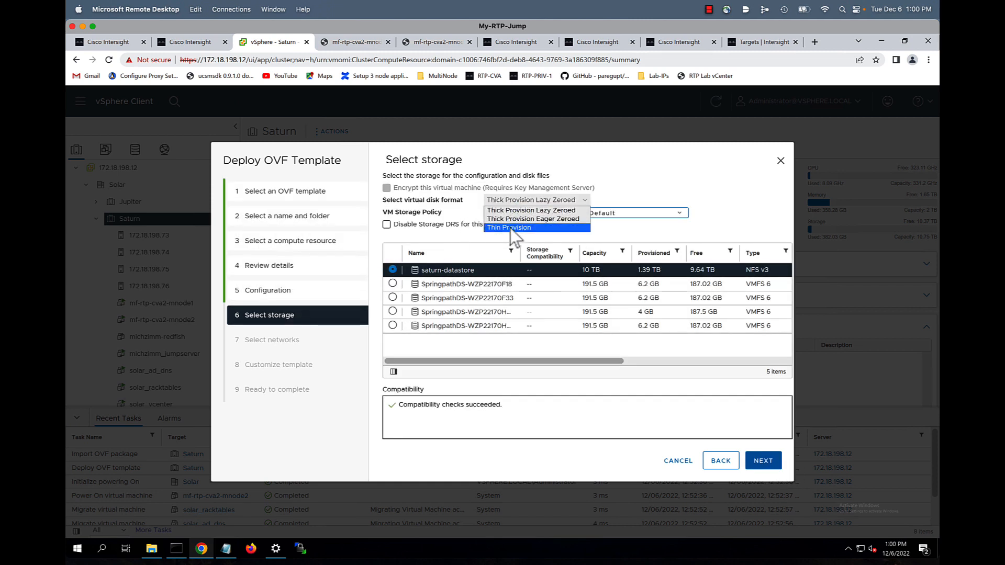
pyautogui.click(532, 211)
pyautogui.click(763, 461)
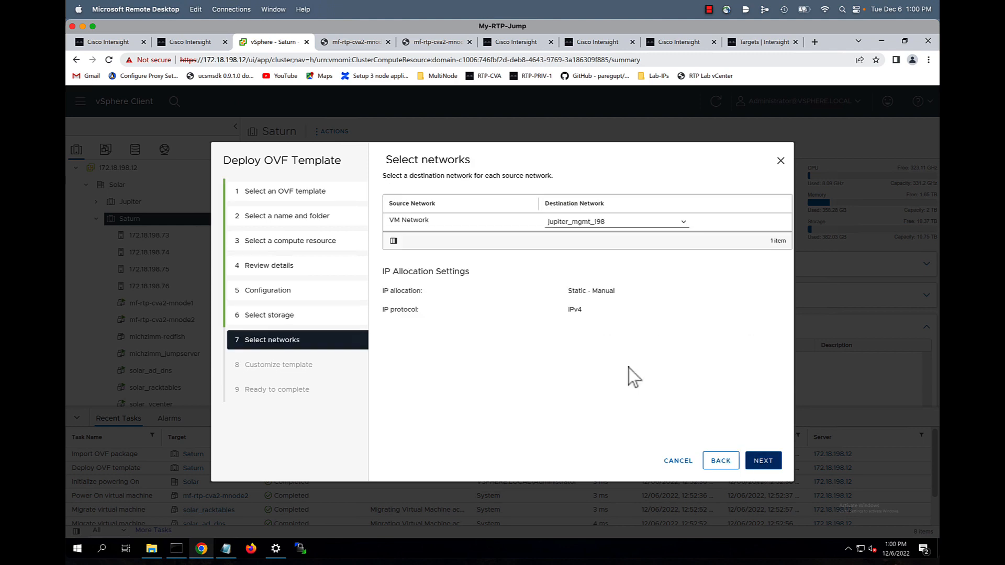
# Set IP 172.18.198.70, gateway 172.18.198.1 and DNS domain solar.local
pyautogui.click(763, 462)
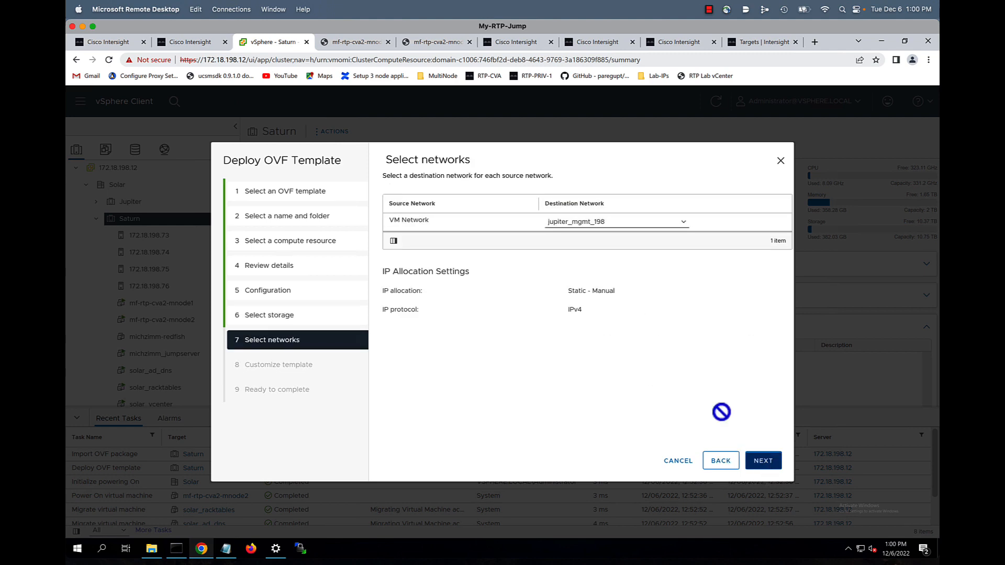
pyautogui.click(594, 299)
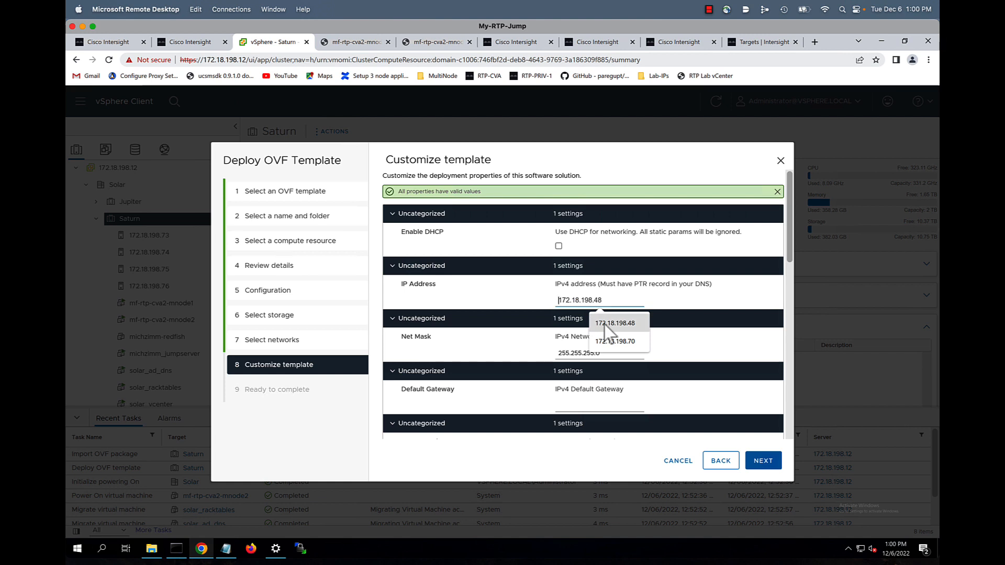
pyautogui.click(608, 341)
pyautogui.scroll(-1, 617, 341)
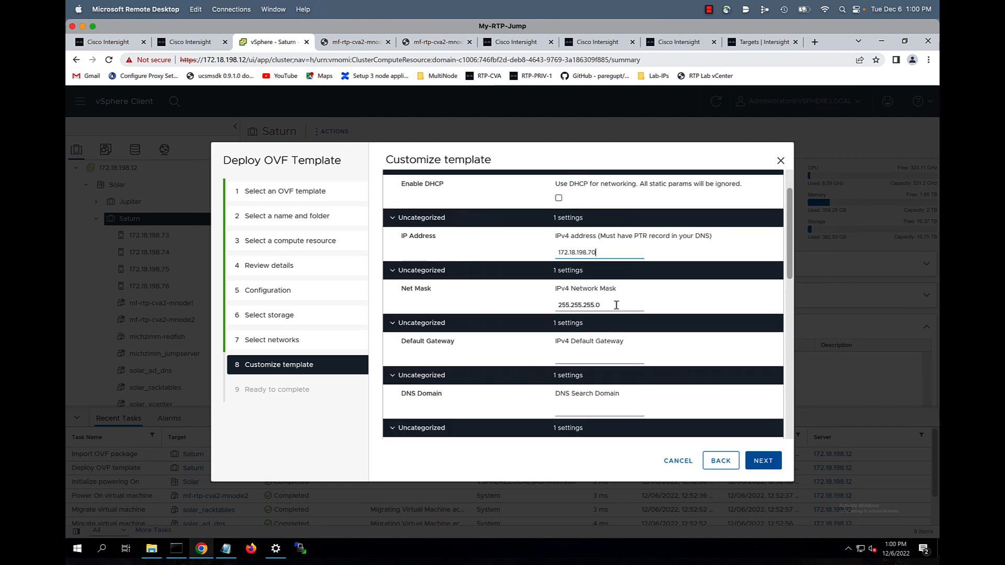
pyautogui.click(584, 358)
pyautogui.click(606, 377)
pyautogui.click(597, 410)
pyautogui.click(610, 440)
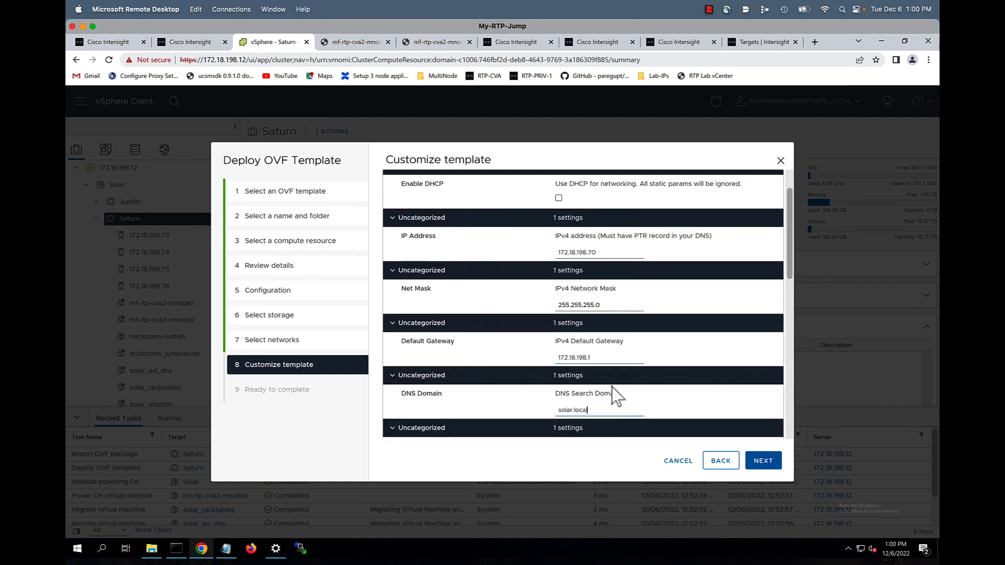
# Set DNS and NTP servers to 172.18.198.10, fill the admin password, and finish deployment
pyautogui.scroll(-3, 613, 388)
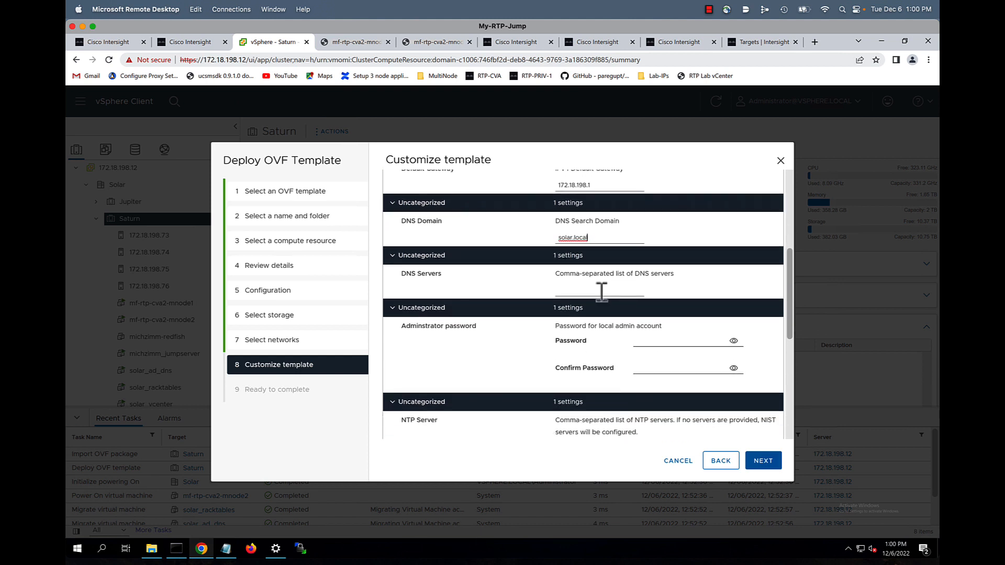
pyautogui.click(601, 292)
pyautogui.click(607, 324)
pyautogui.click(655, 341)
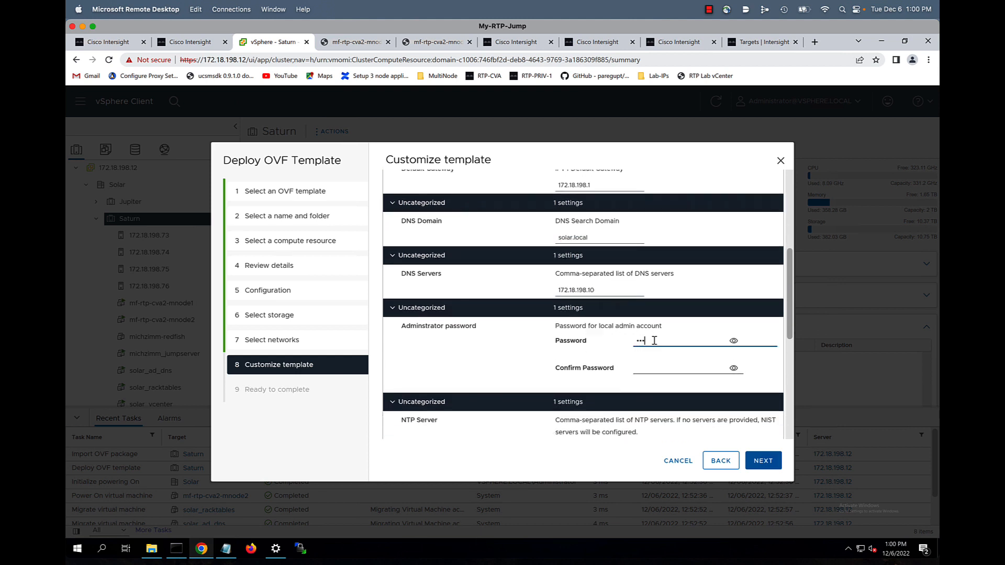
pyautogui.click(651, 369)
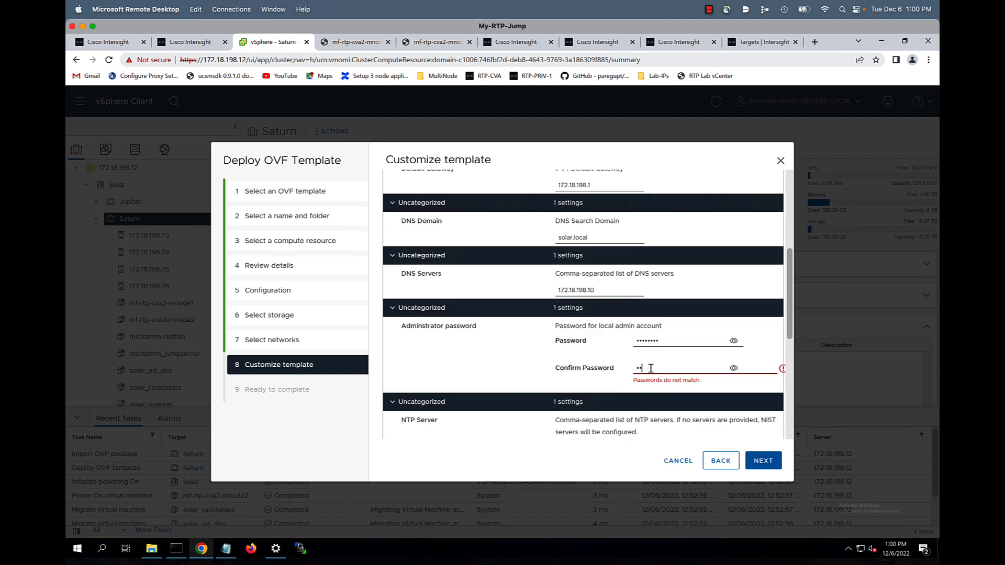
pyautogui.scroll(-2, 608, 361)
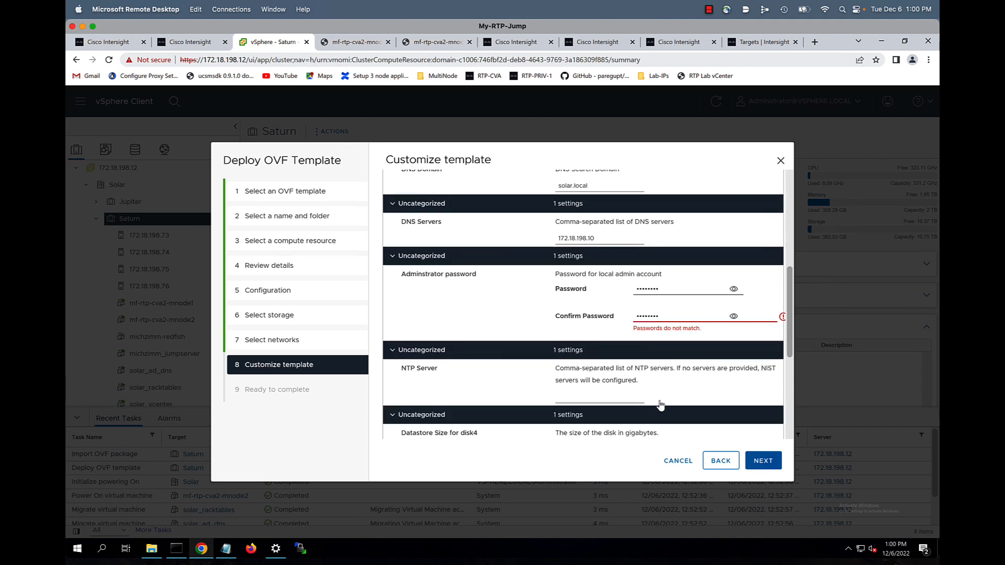
pyautogui.click(607, 362)
pyautogui.click(610, 384)
pyautogui.scroll(-3, 602, 422)
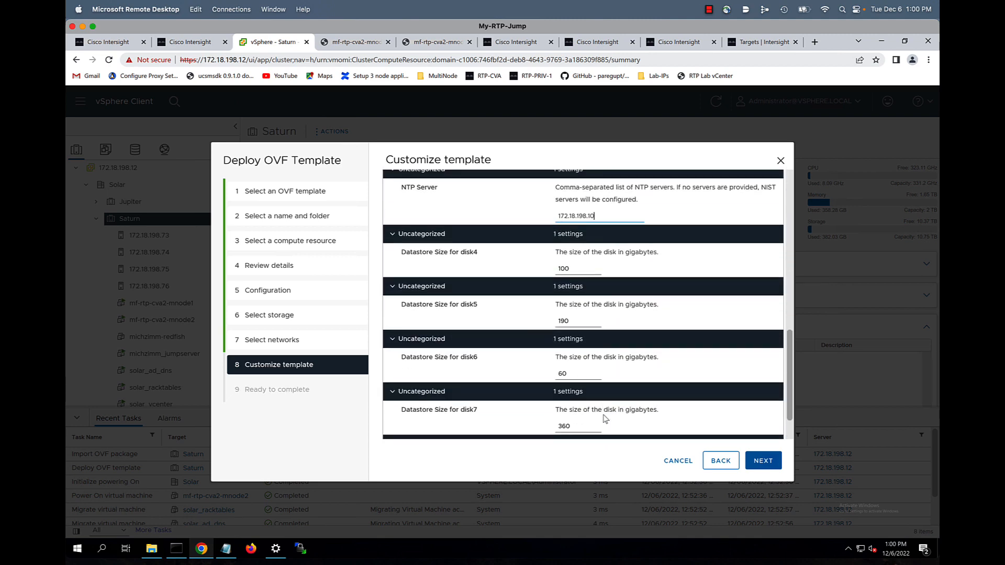
pyautogui.click(773, 469)
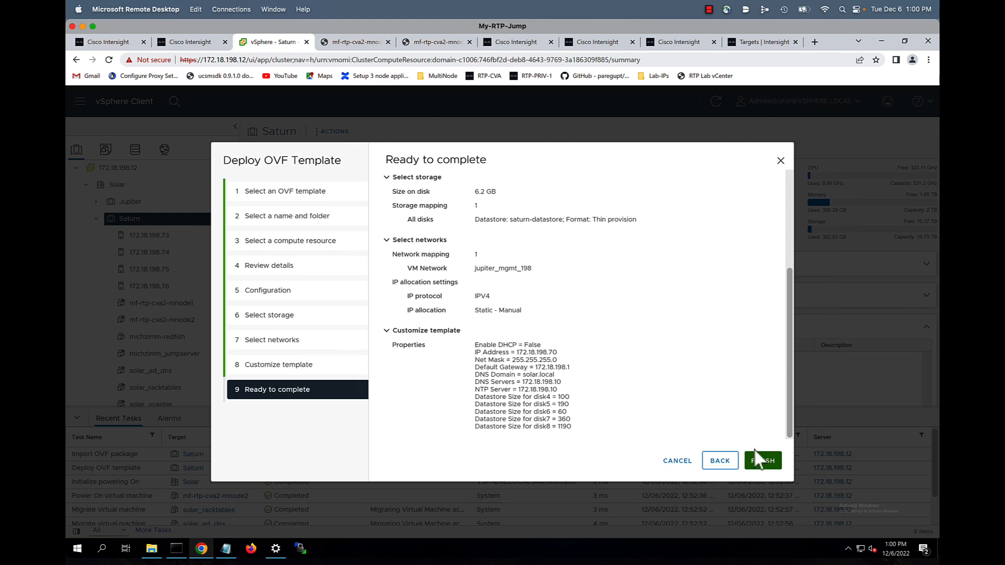
pyautogui.click(760, 460)
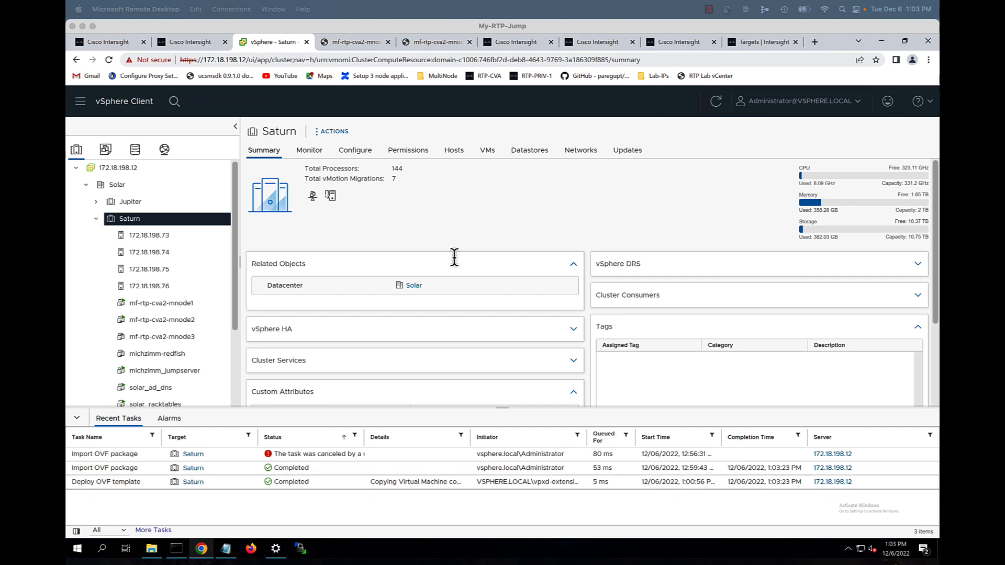
# Power on the mf-rtp-cva2-mnode3 VM
pyautogui.click(152, 338)
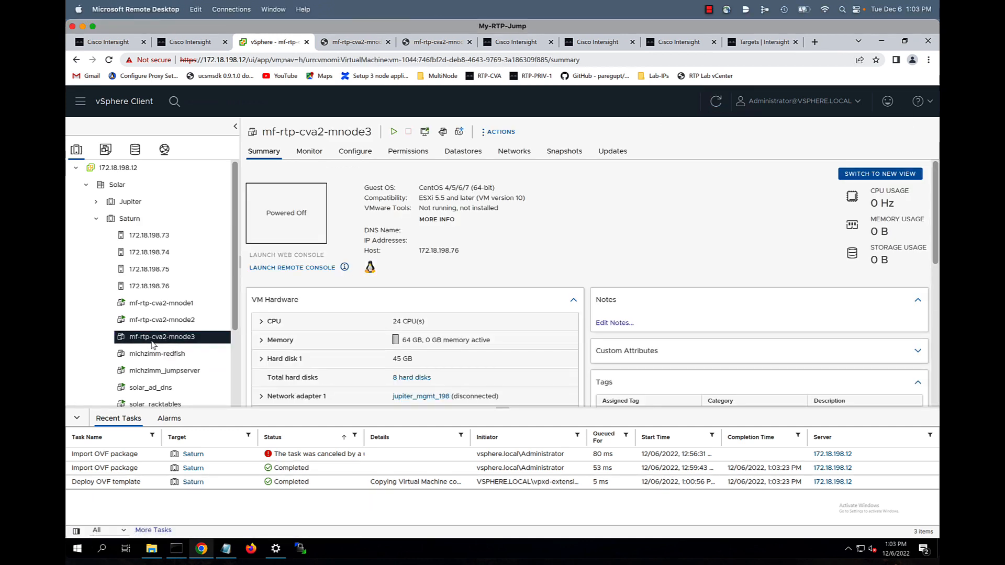
pyautogui.rightClick(152, 344)
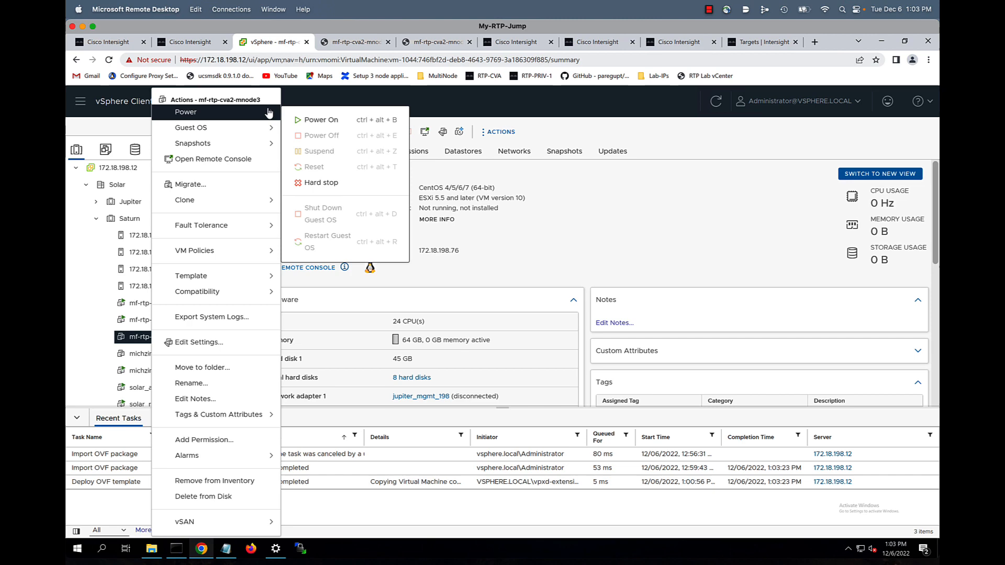
pyautogui.click(318, 120)
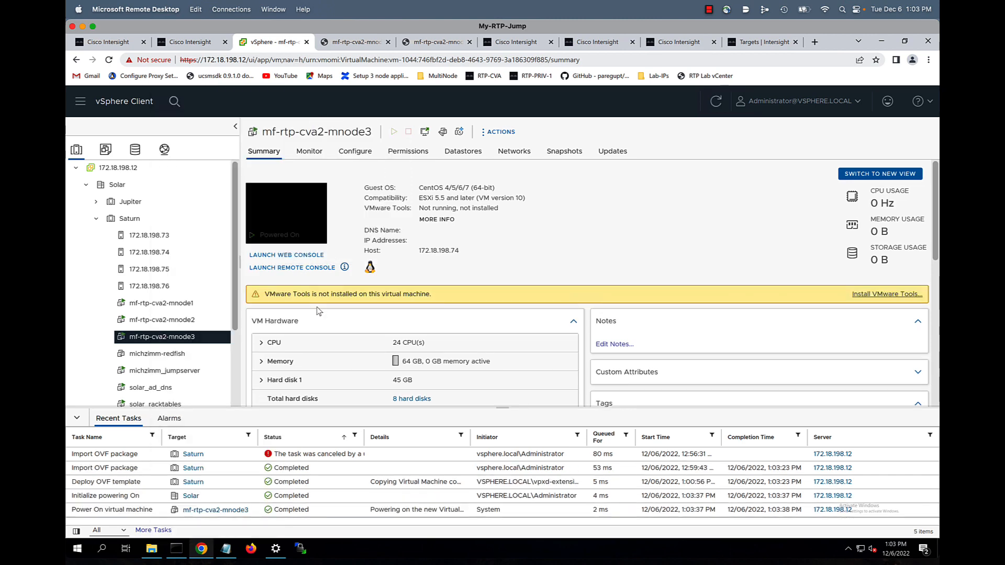
# In its web console, log in as admin and choose option 3 to check IPv4
pyautogui.click(283, 256)
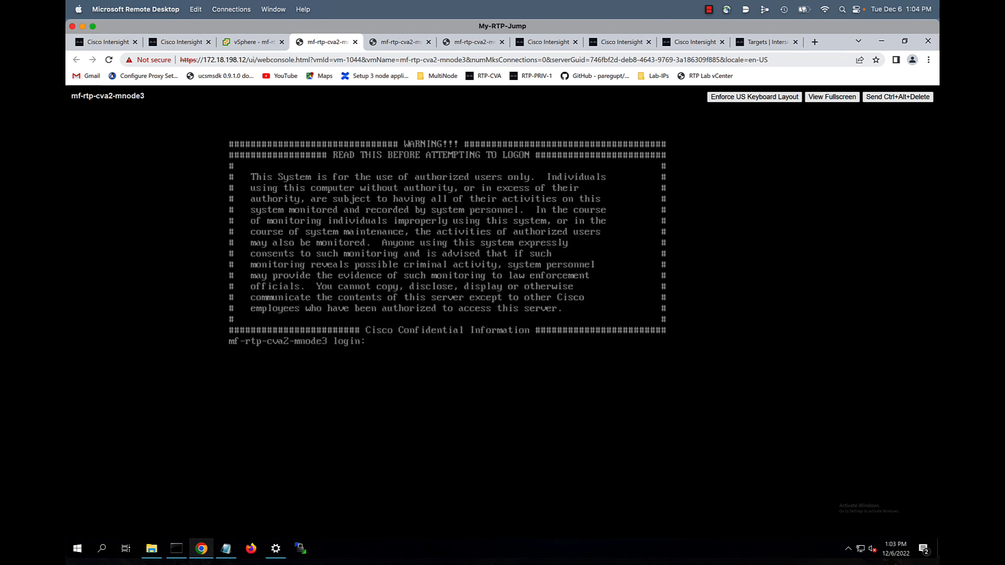
pyautogui.write('admin')
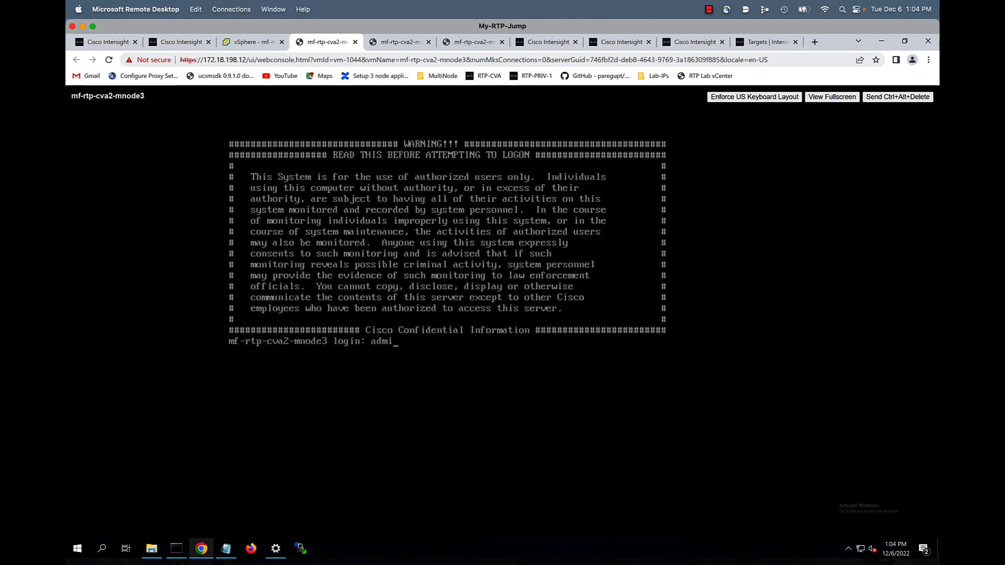
pyautogui.press('Return')
pyautogui.write('3')
pyautogui.press('Return')
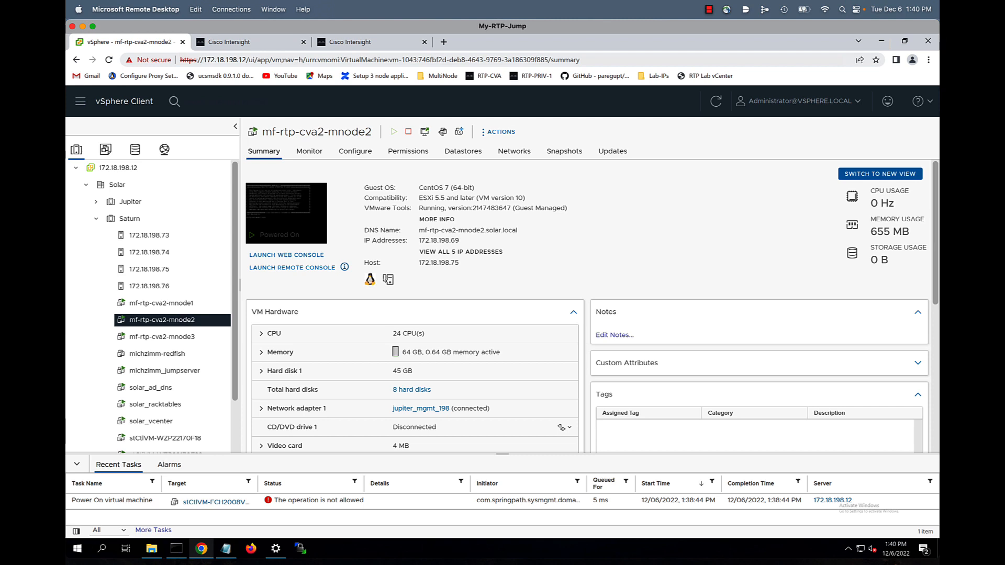
# Check the mnode1, mnode3 and mnode2 summaries, then go to the Intersight installer tab
pyautogui.click(159, 304)
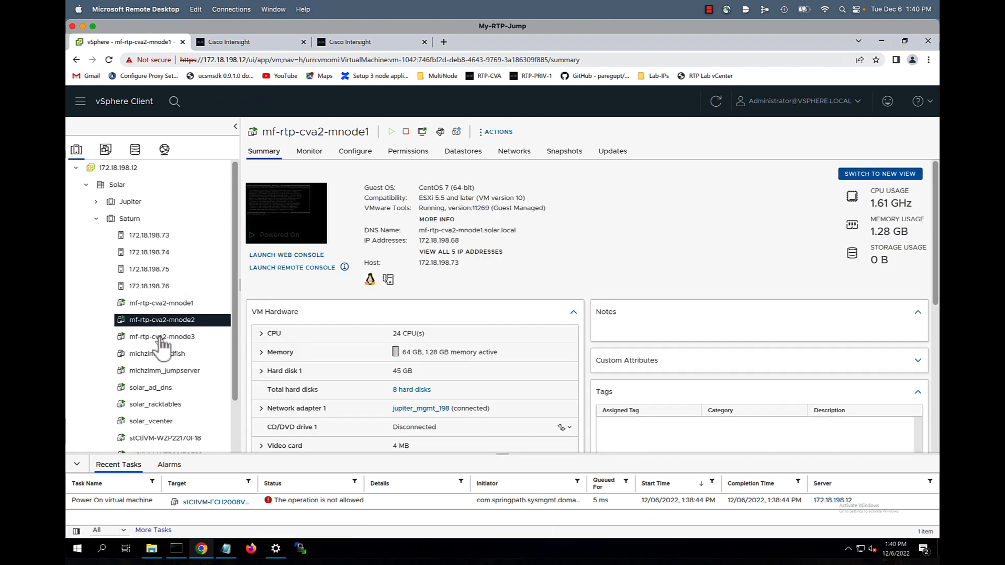
pyautogui.click(162, 339)
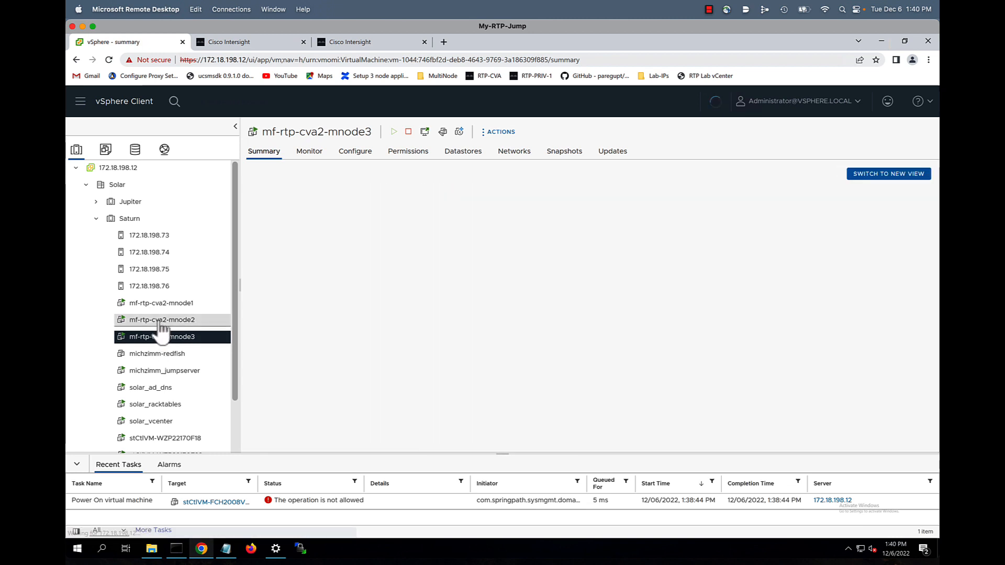
pyautogui.click(161, 320)
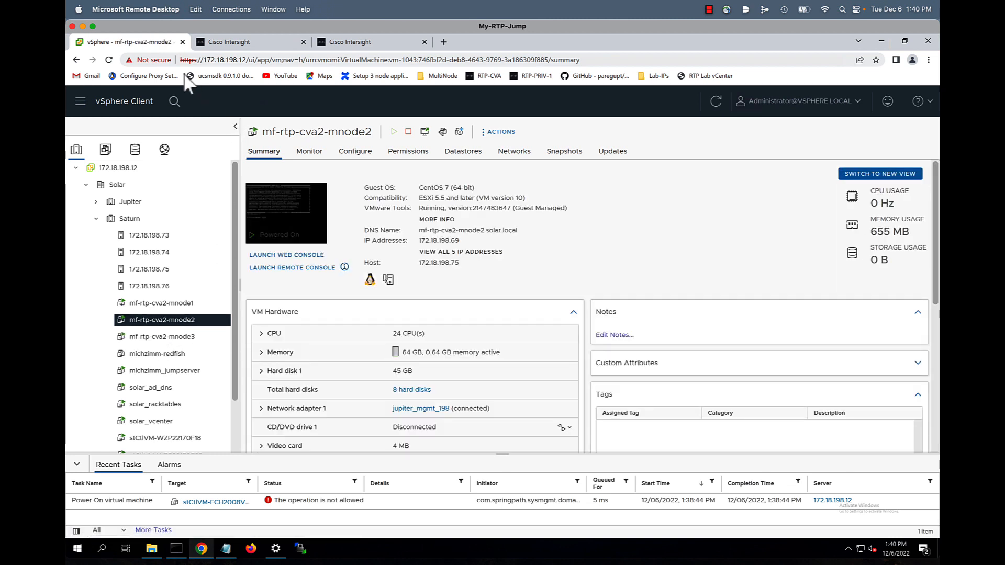
pyautogui.click(234, 44)
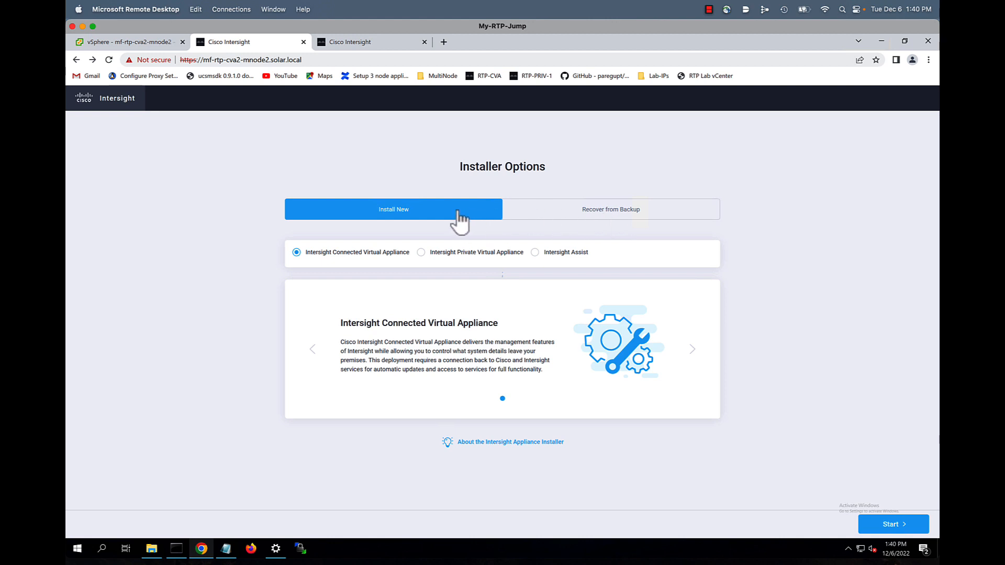
# Append ?scope=techpreview to the installer URL and reload the page
pyautogui.click(342, 61)
pyautogui.click(340, 60)
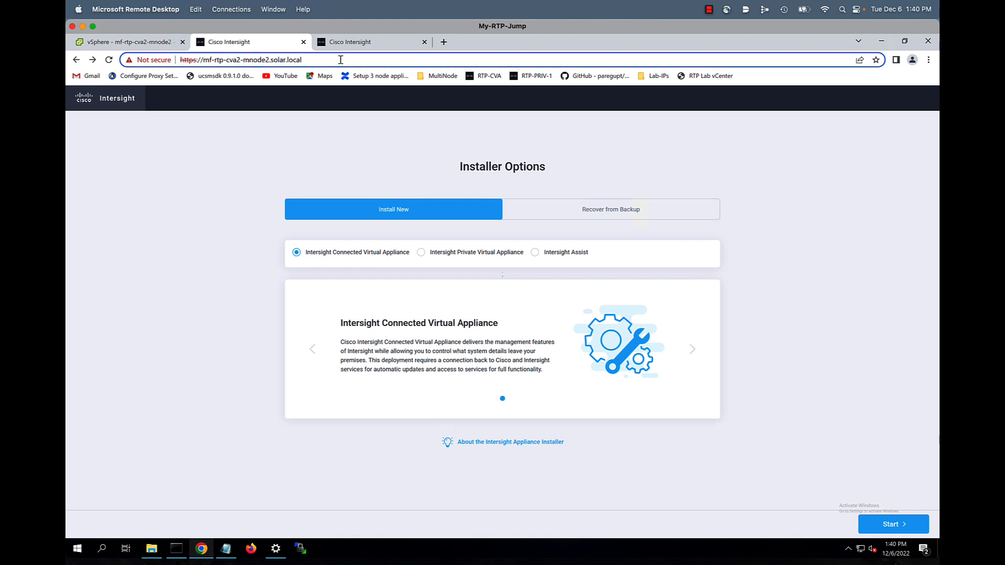
pyautogui.write('/?scope=techpreview')
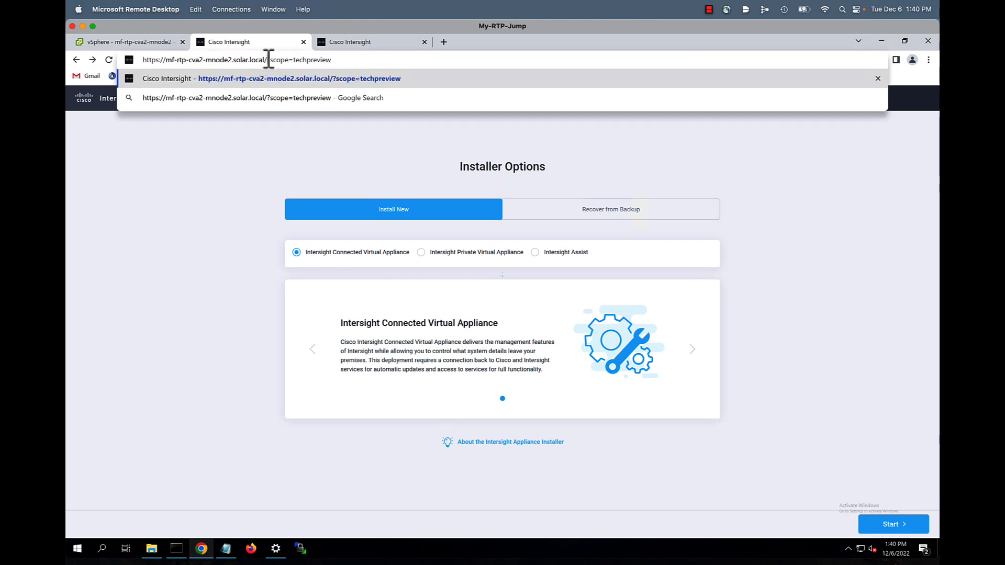
pyautogui.moveTo(269, 59); pyautogui.dragTo(343, 70)
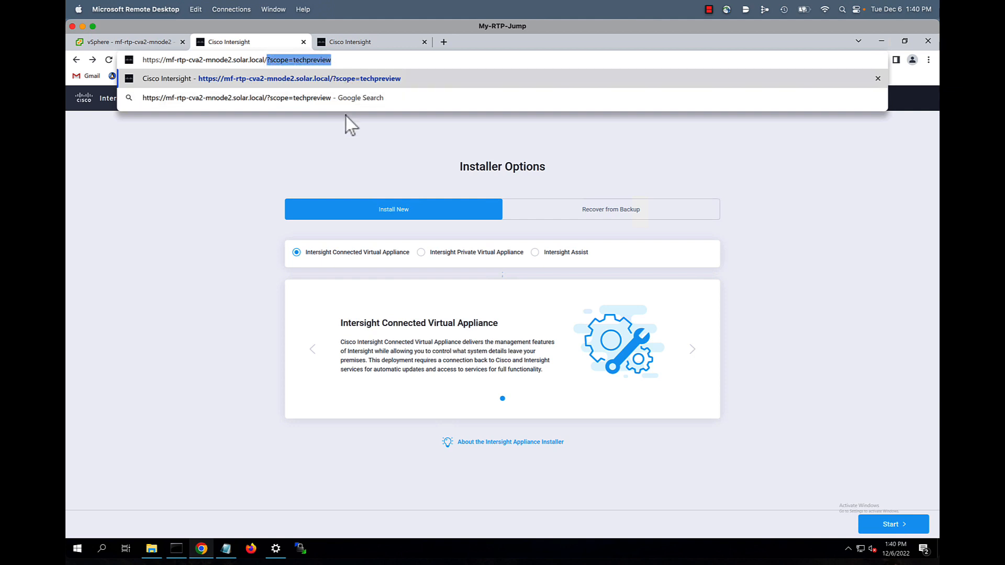
pyautogui.click(341, 60)
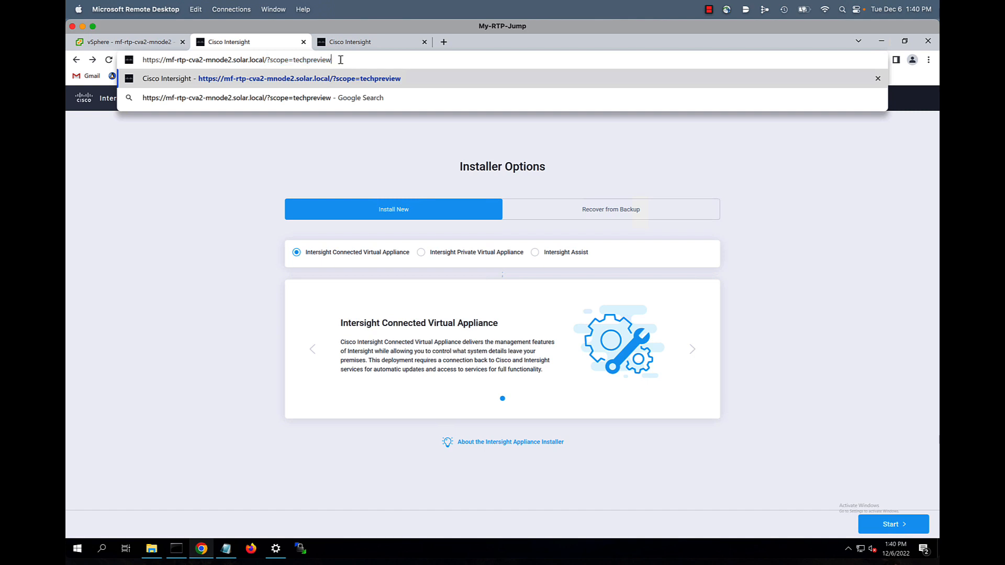
pyautogui.press('Return')
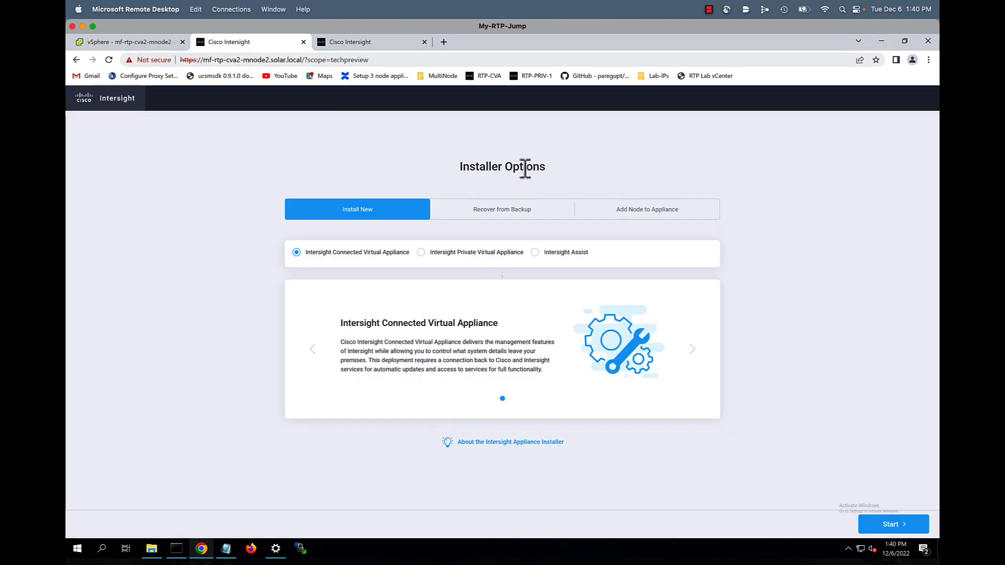
# Choose Install New with Intersight Connected Virtual Appliance and start the installation
pyautogui.click(640, 210)
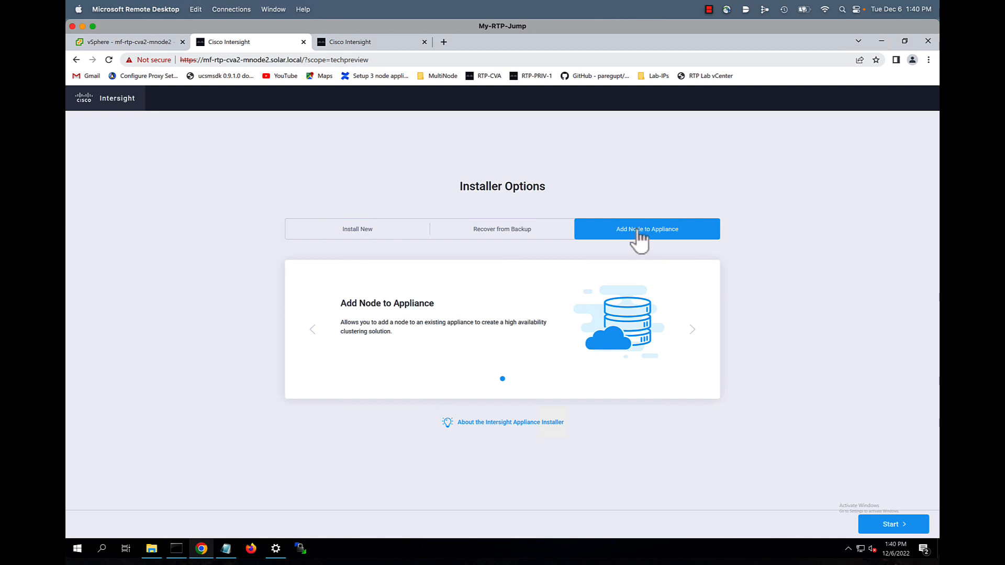
pyautogui.click(361, 236)
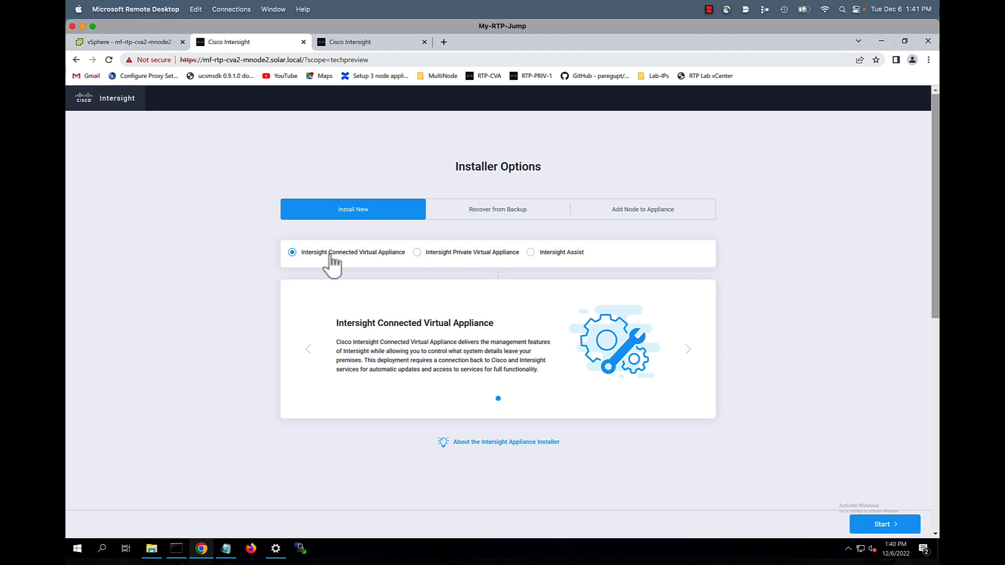
pyautogui.click(883, 524)
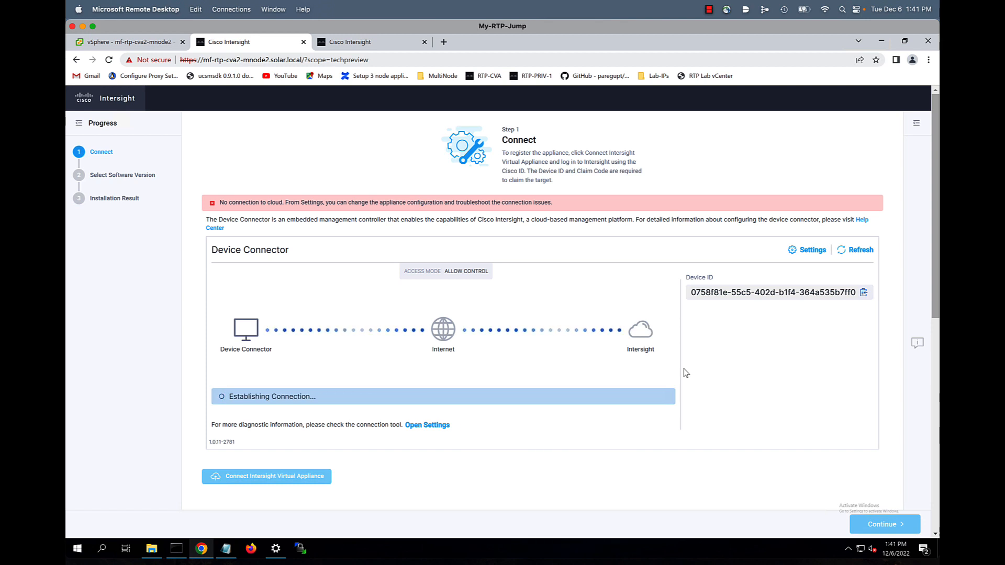
# Enable the Device Connector proxy with host proxy.esl.cisco.com and port 80, and save
pyautogui.click(807, 249)
pyautogui.click(330, 259)
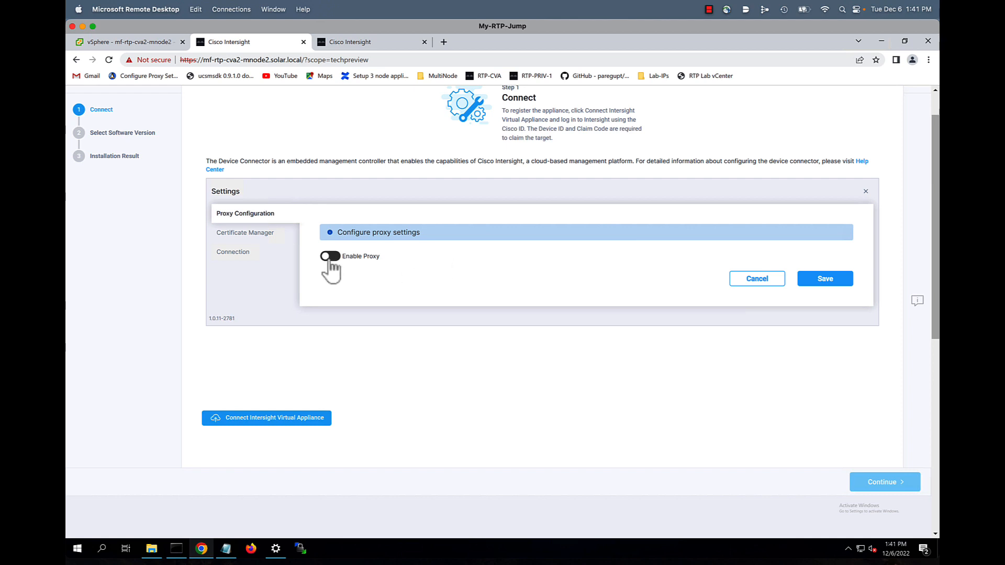
pyautogui.click(367, 283)
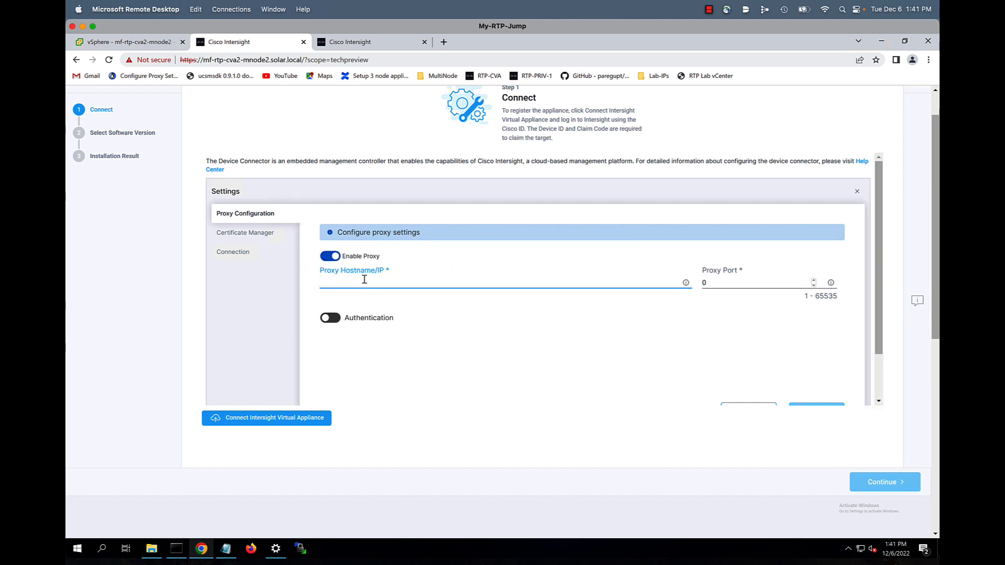
pyautogui.write('proxy.esl.cisco.com')
pyautogui.moveTo(721, 285); pyautogui.dragTo(698, 283)
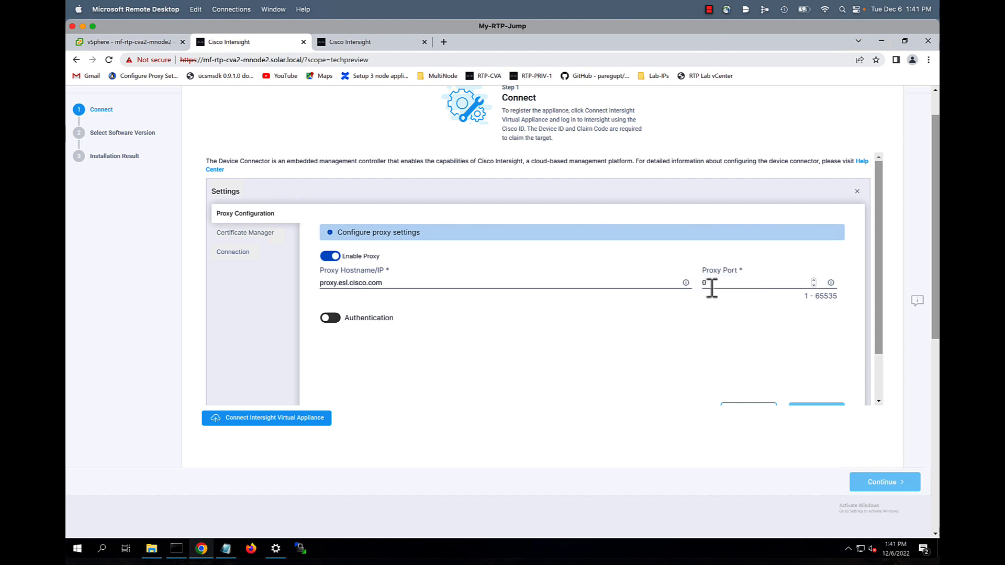
pyautogui.doubleClick(701, 283)
pyautogui.write('80')
pyautogui.scroll(-2, 848, 397)
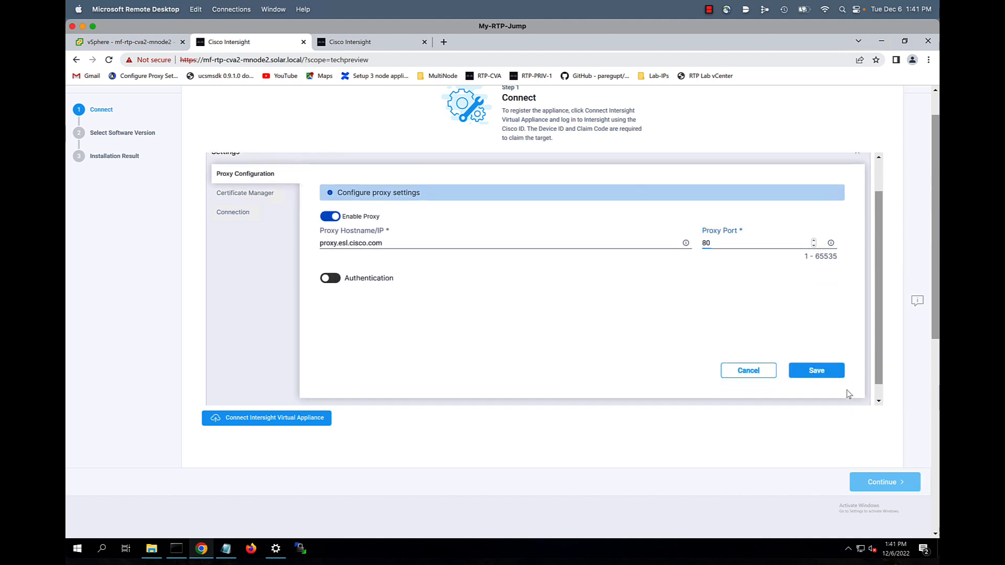
pyautogui.click(817, 368)
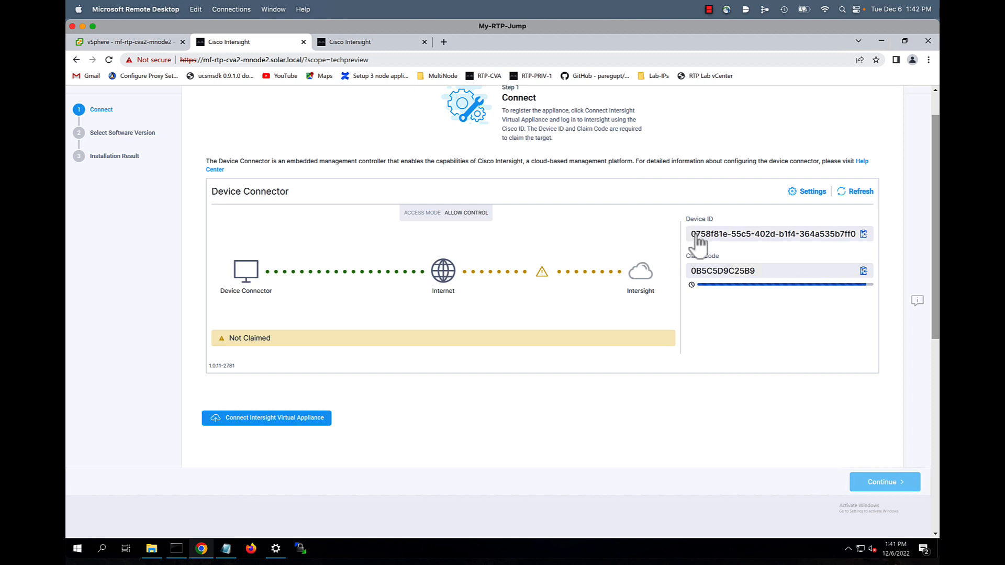
# Sign in to Intersight with a Cisco ID, pick the TME-Demo account, and switch to System
pyautogui.click(273, 422)
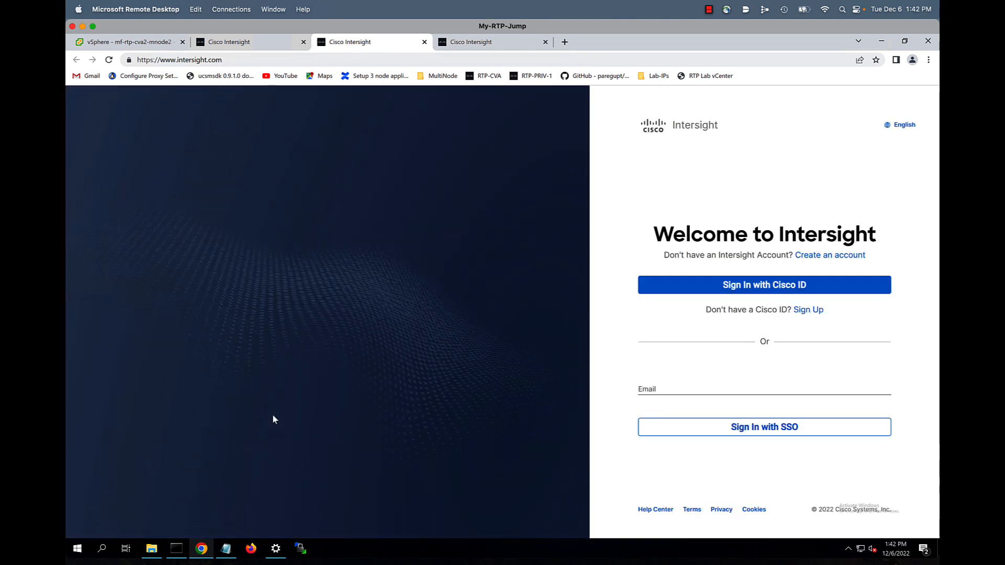
pyautogui.click(774, 287)
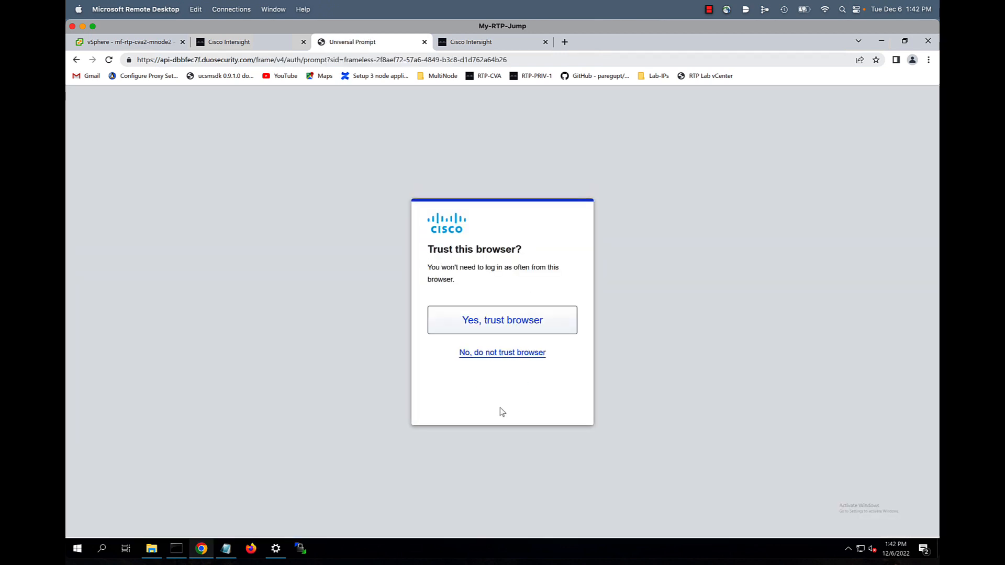
pyautogui.click(498, 321)
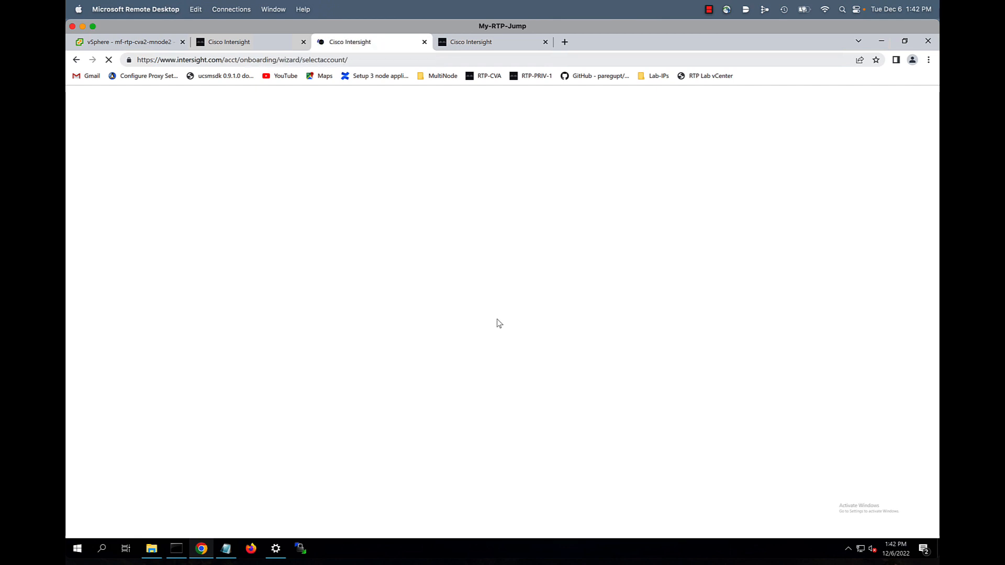
pyautogui.scroll(-10, 497, 323)
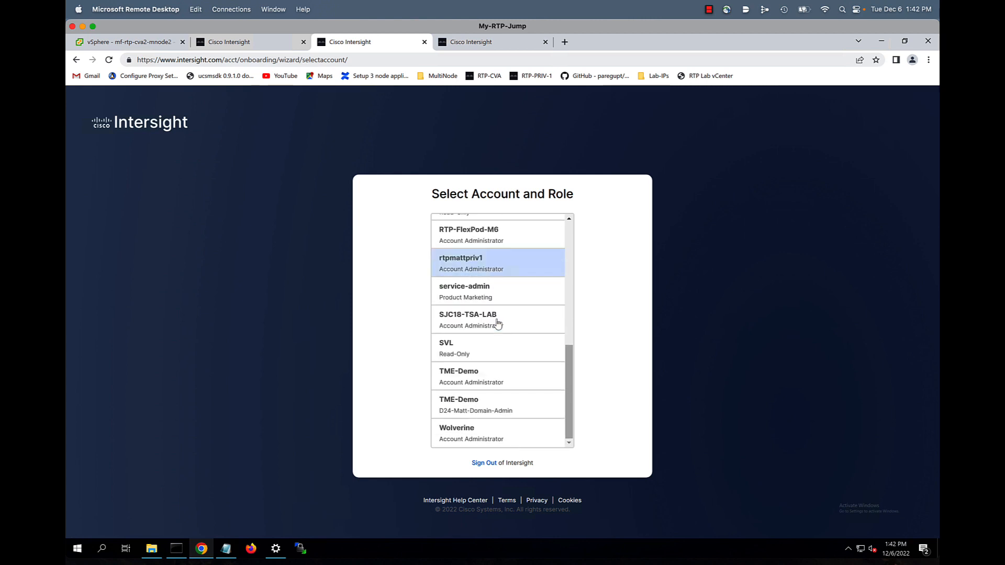
pyautogui.click(487, 385)
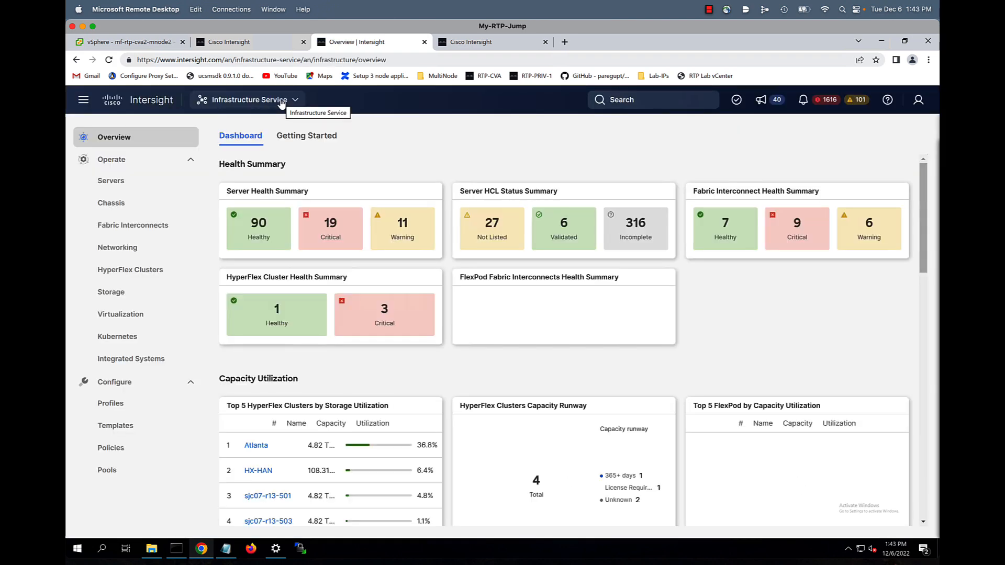
pyautogui.click(281, 103)
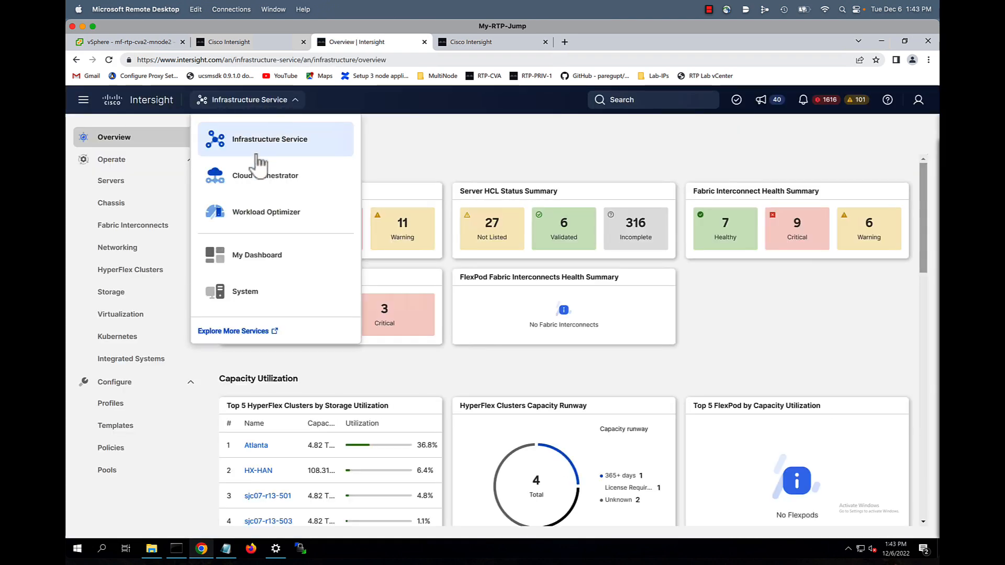
pyautogui.click(236, 293)
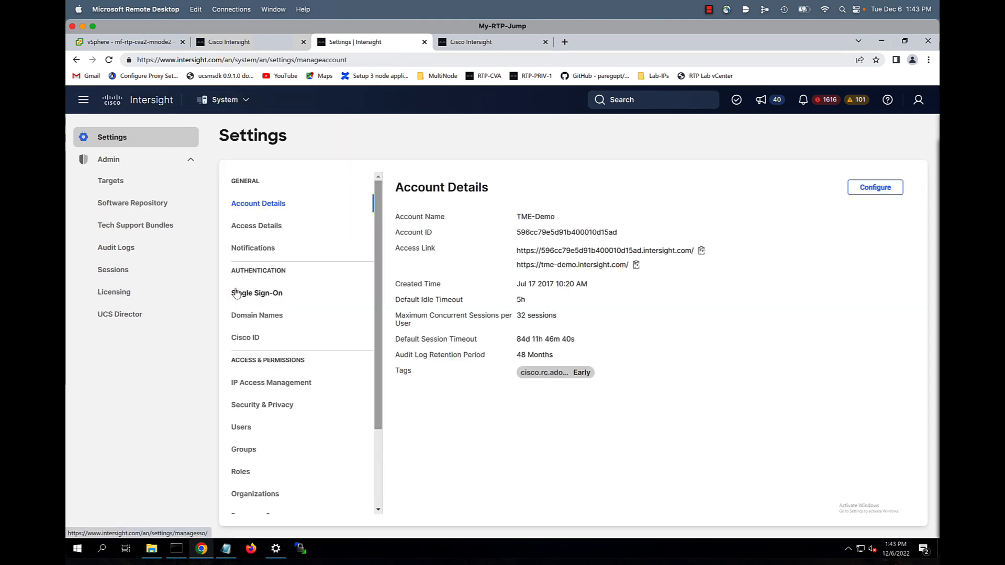
# From Targets, claim a new Cisco Intersight Appliance target under Platform Services
pyautogui.click(109, 181)
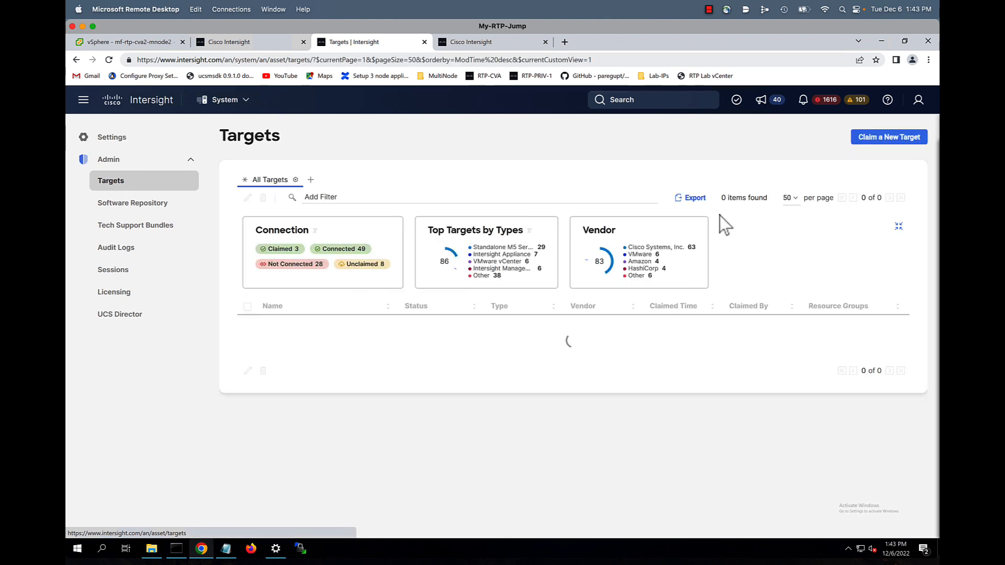
pyautogui.click(873, 139)
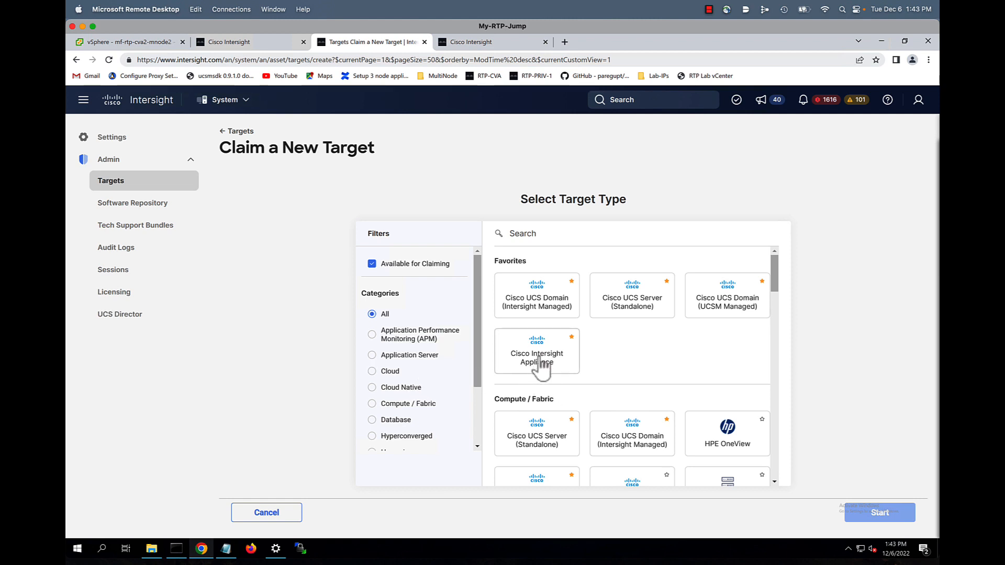
pyautogui.scroll(-3, 376, 416)
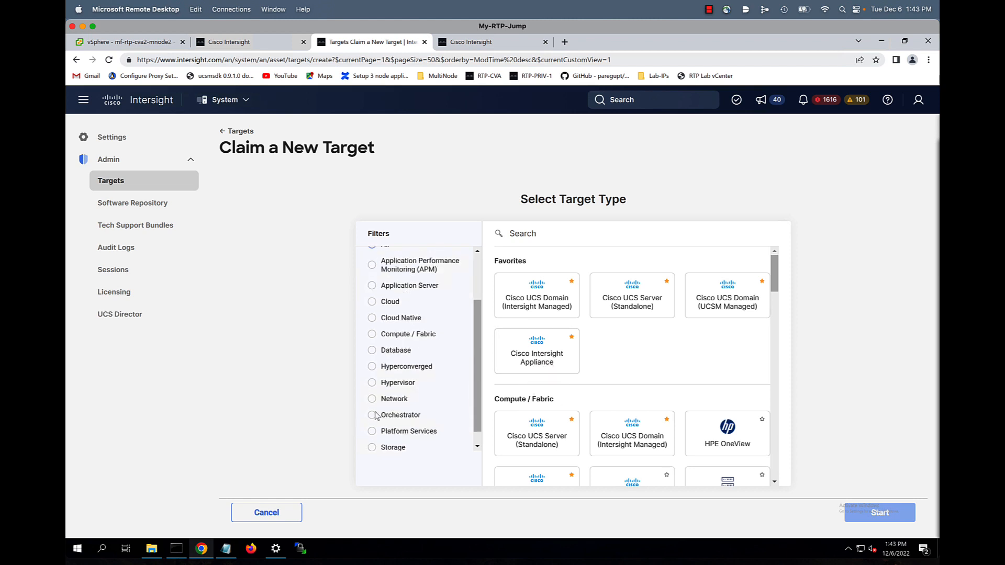
pyautogui.click(384, 418)
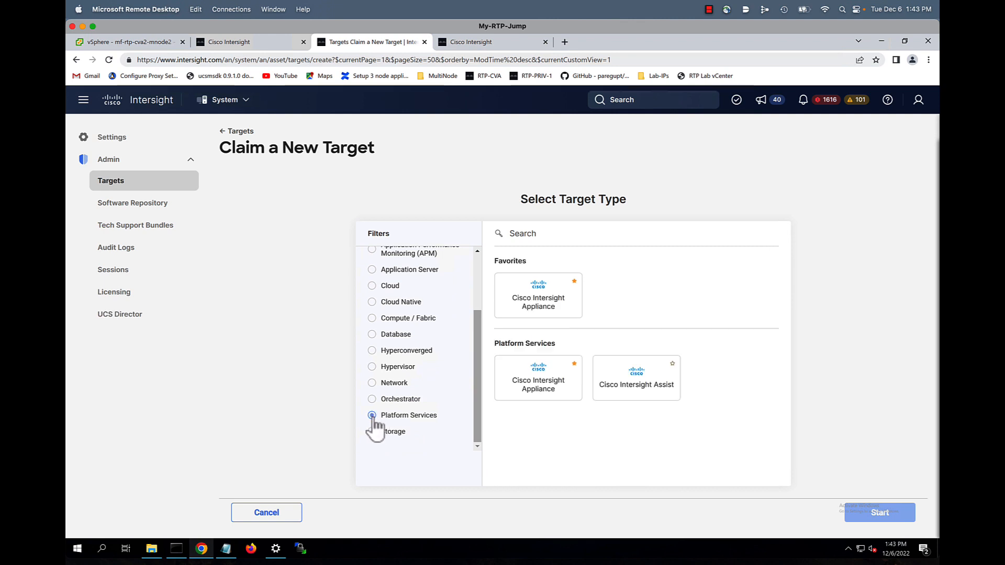
pyautogui.click(547, 307)
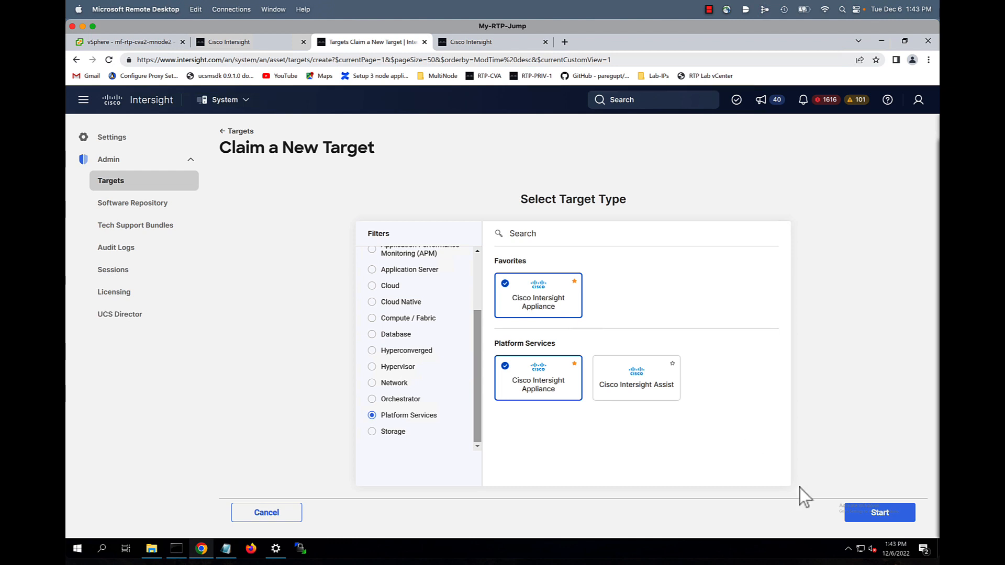
pyautogui.click(899, 518)
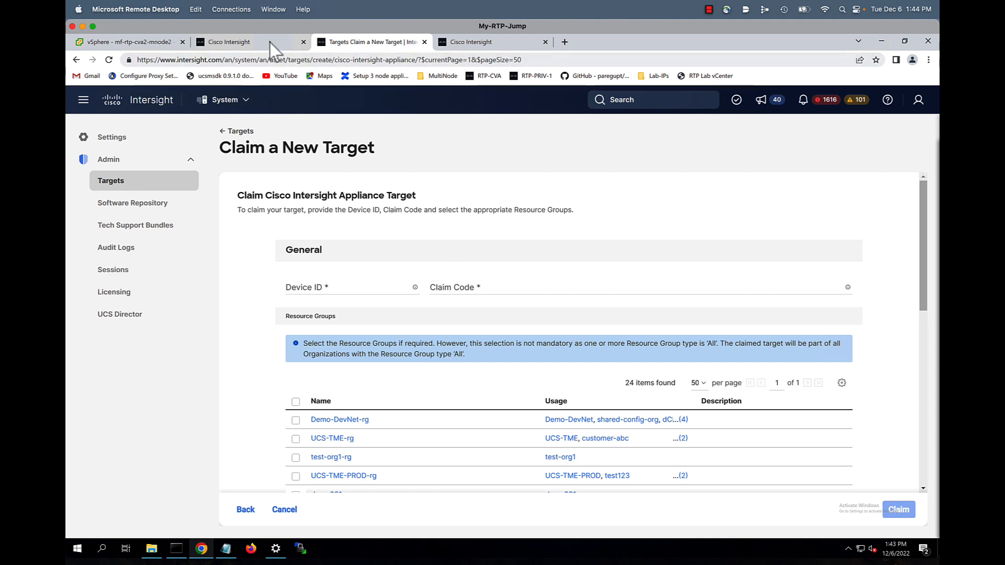
# Copy the appliance's Device ID from the installer into the claim form
pyautogui.click(159, 42)
pyautogui.click(236, 35)
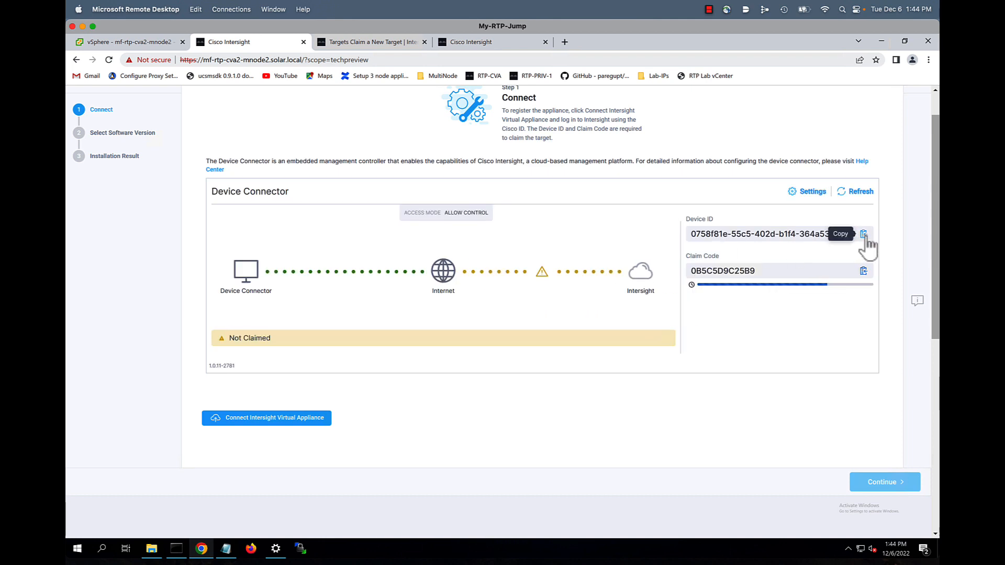
pyautogui.click(864, 235)
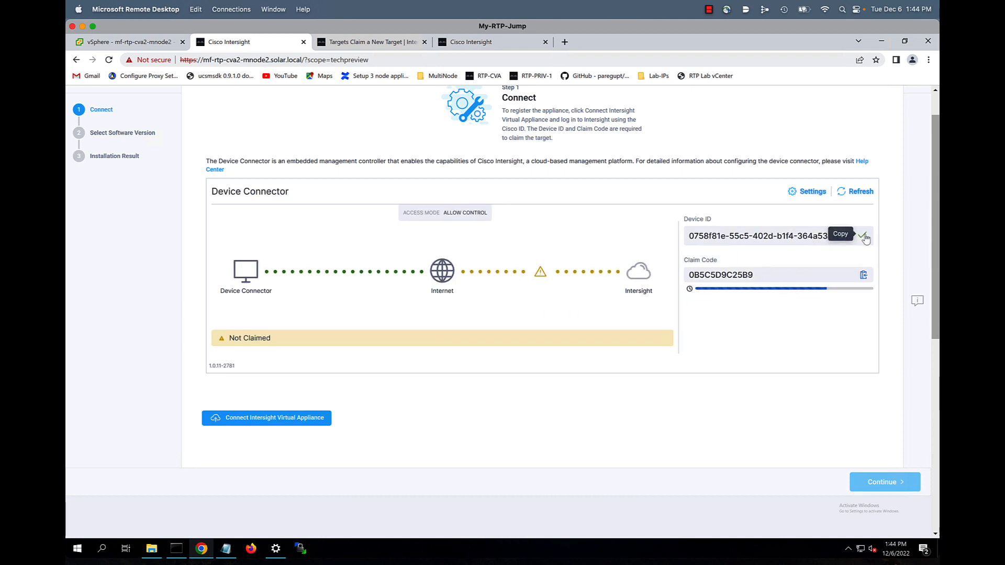
pyautogui.click(366, 43)
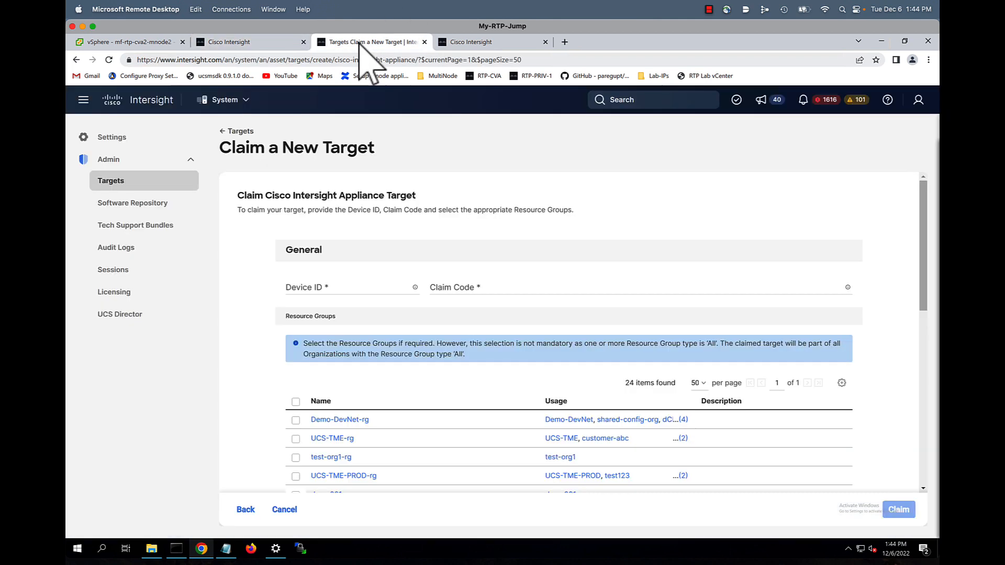
pyautogui.click(329, 288)
pyautogui.hotkey('ctrl', 'v')
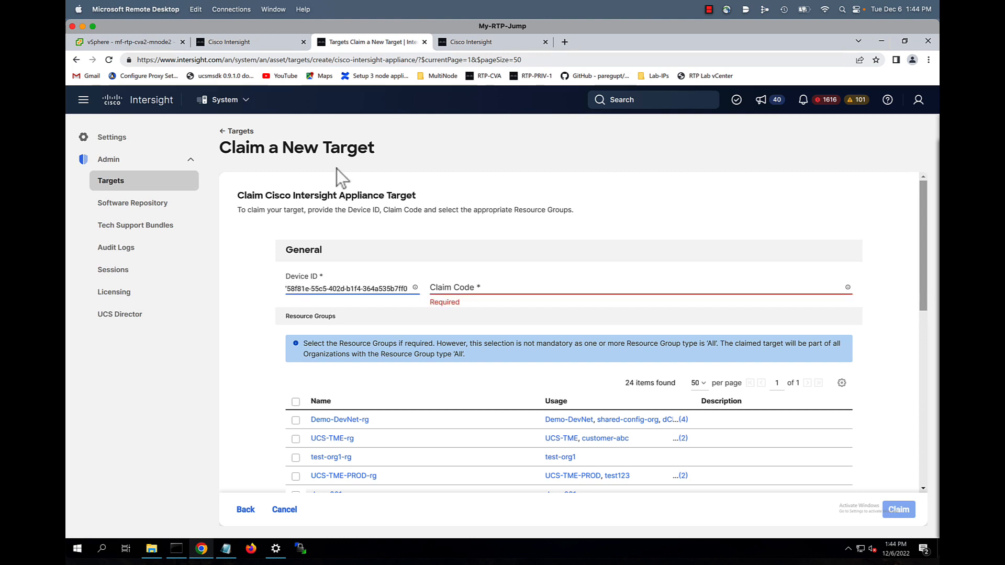
# Copy the appliance's claim code into the form and submit the claim
pyautogui.click(273, 45)
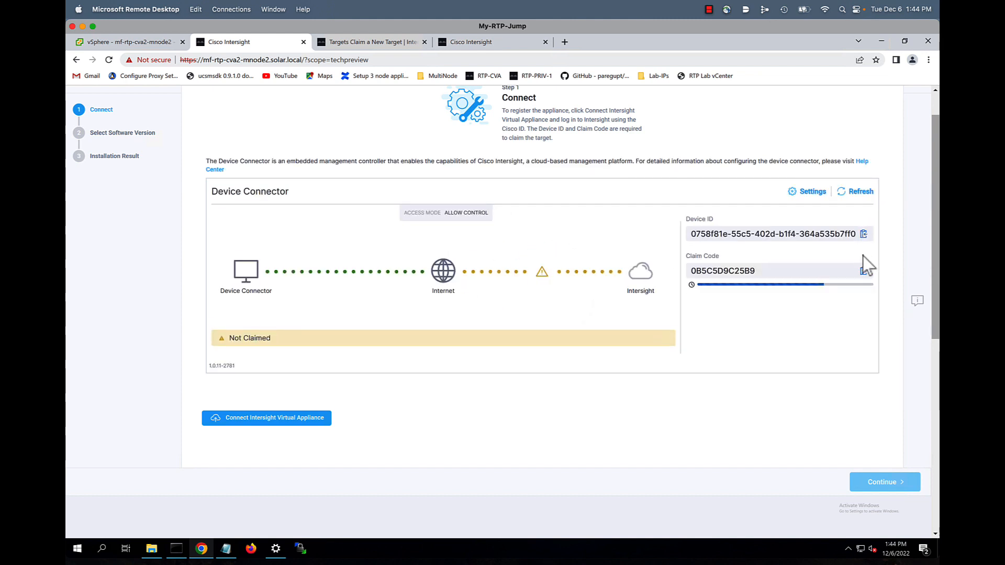
pyautogui.click(863, 271)
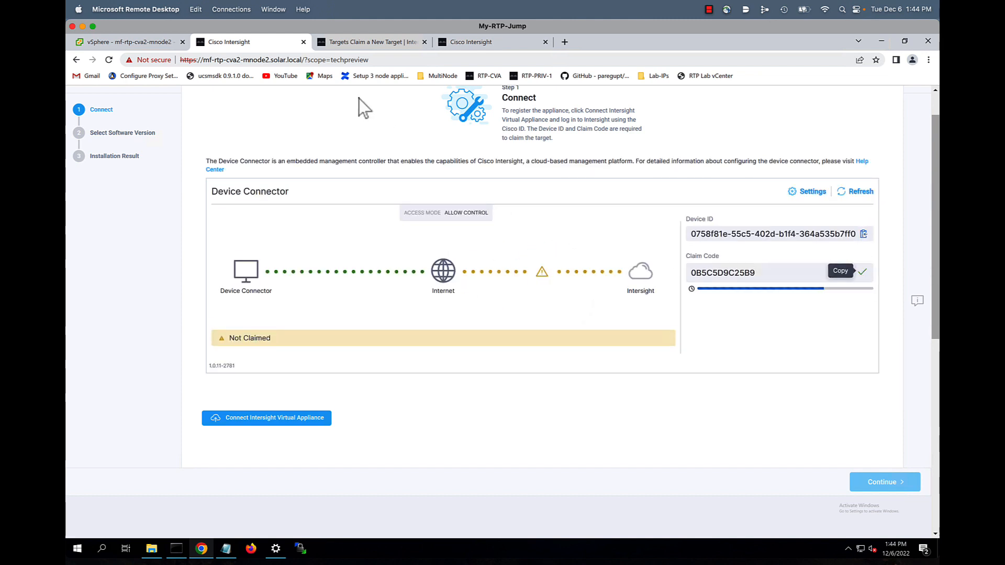
pyautogui.click(346, 45)
pyautogui.click(484, 284)
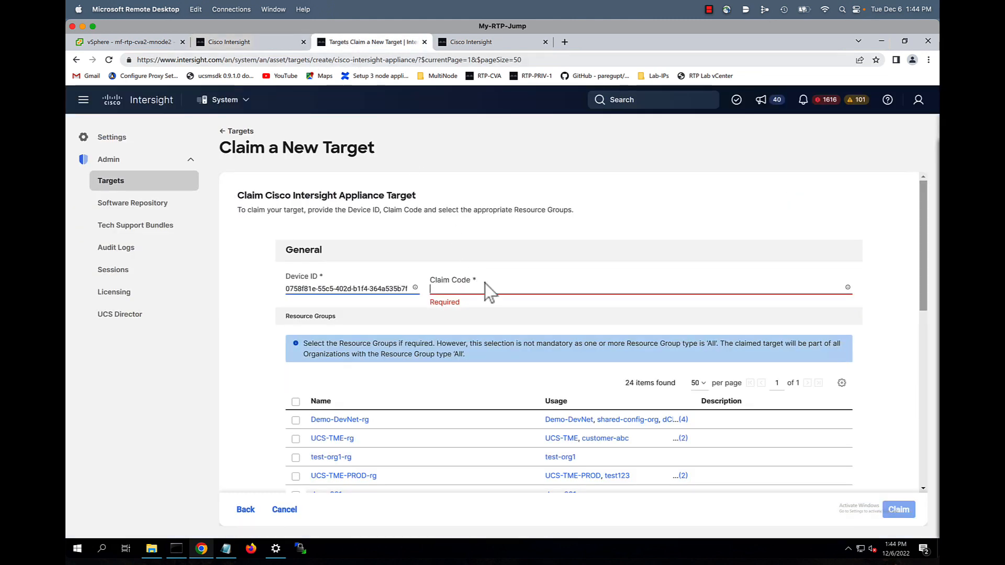
pyautogui.hotkey('ctrl', 'v')
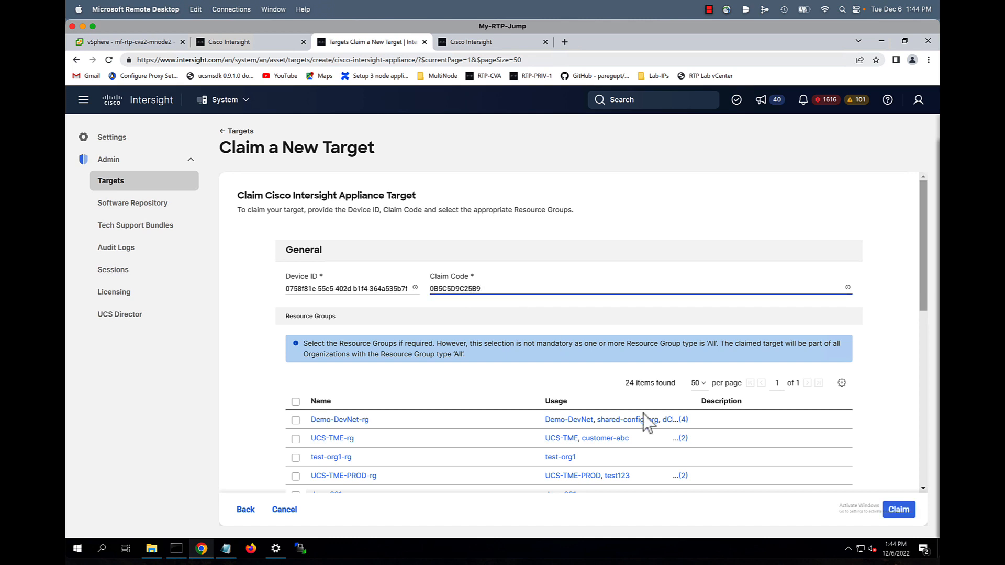
pyautogui.click(900, 509)
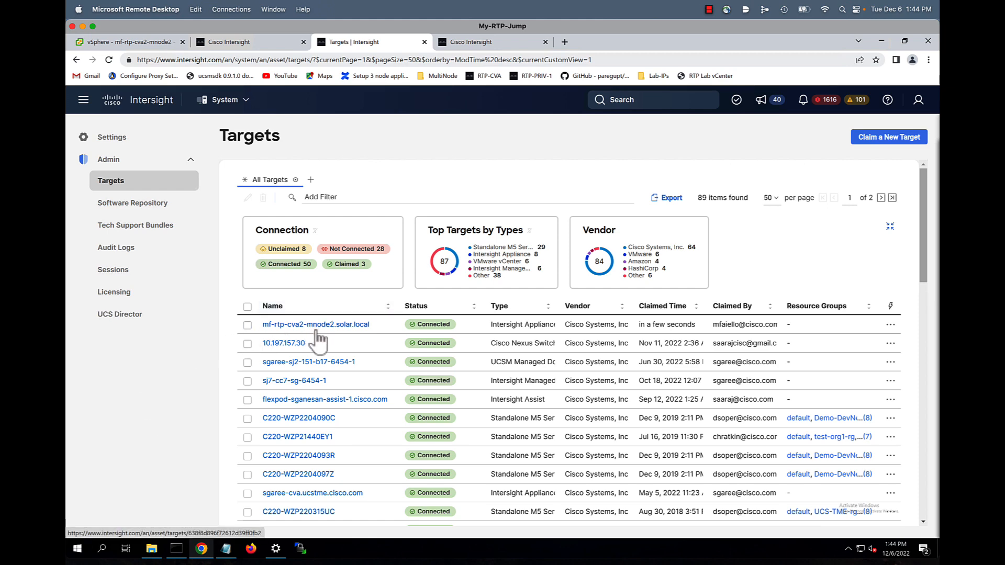
# Confirm the installer's connector shows Claimed and continue to software version selection
pyautogui.click(261, 43)
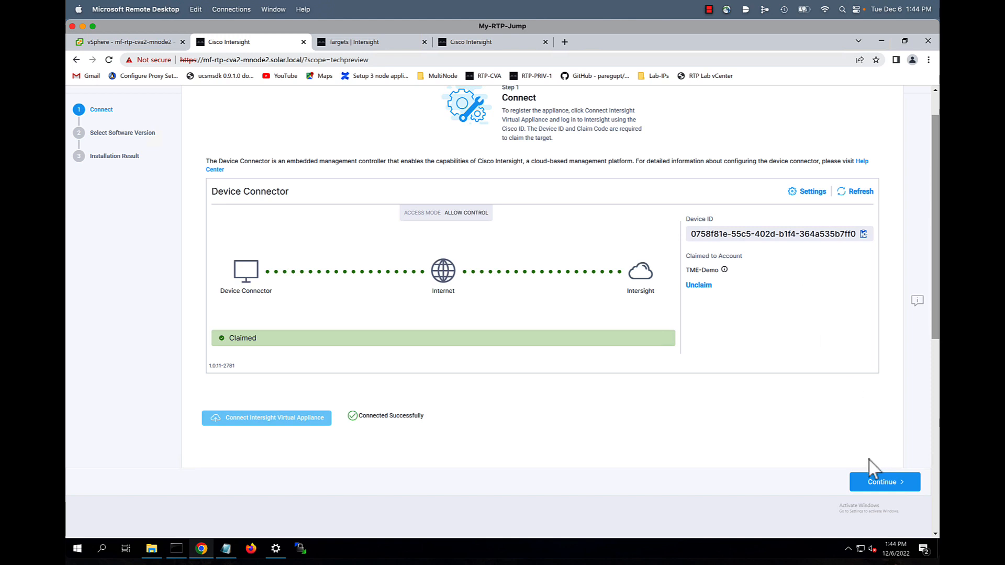
pyautogui.click(882, 490)
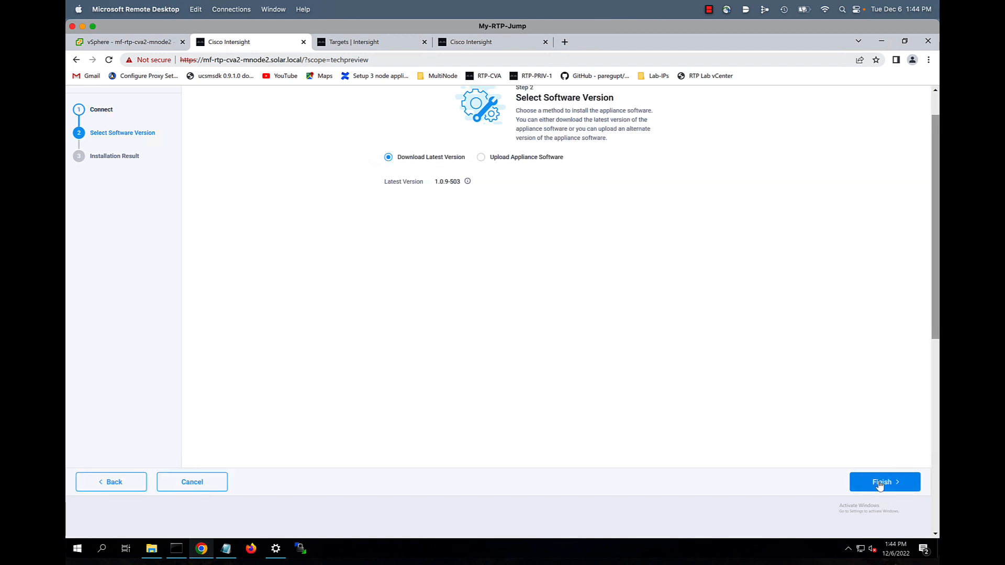
# Upload the local Intersight-appliance-bundle-1.0.9-503.bin as appliance software and start the installation
pyautogui.click(481, 157)
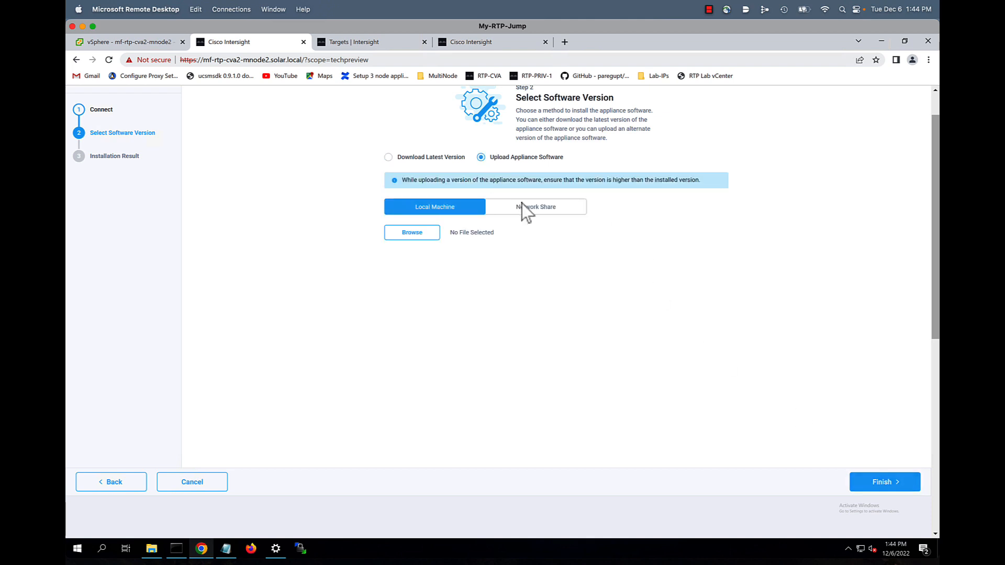
pyautogui.click(413, 232)
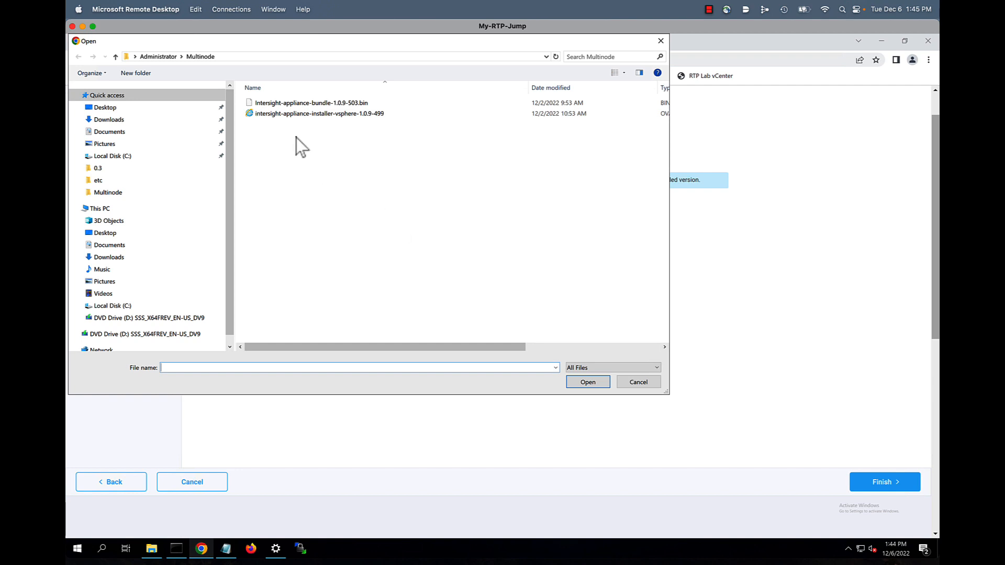
pyautogui.click(299, 104)
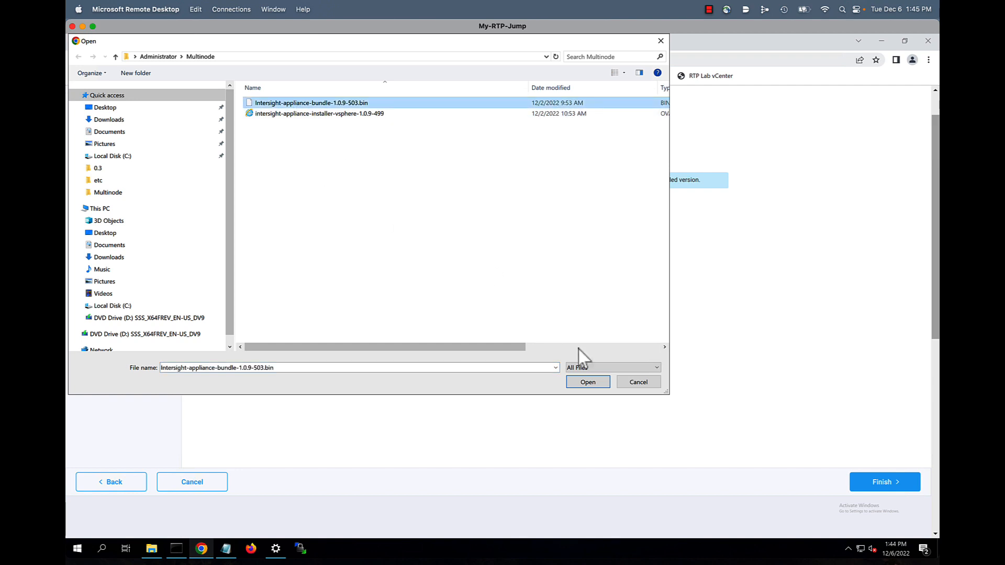
pyautogui.click(589, 383)
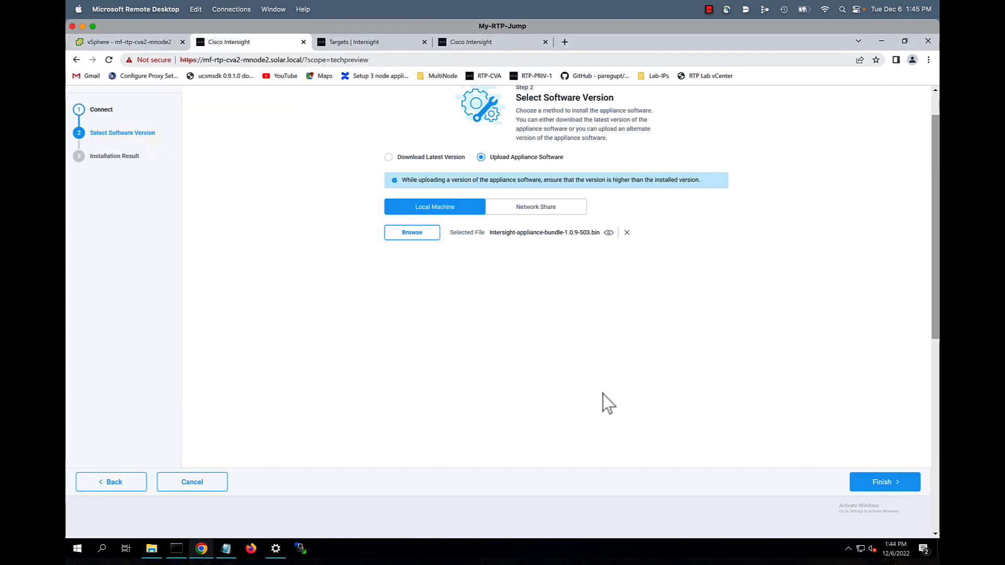
pyautogui.click(879, 482)
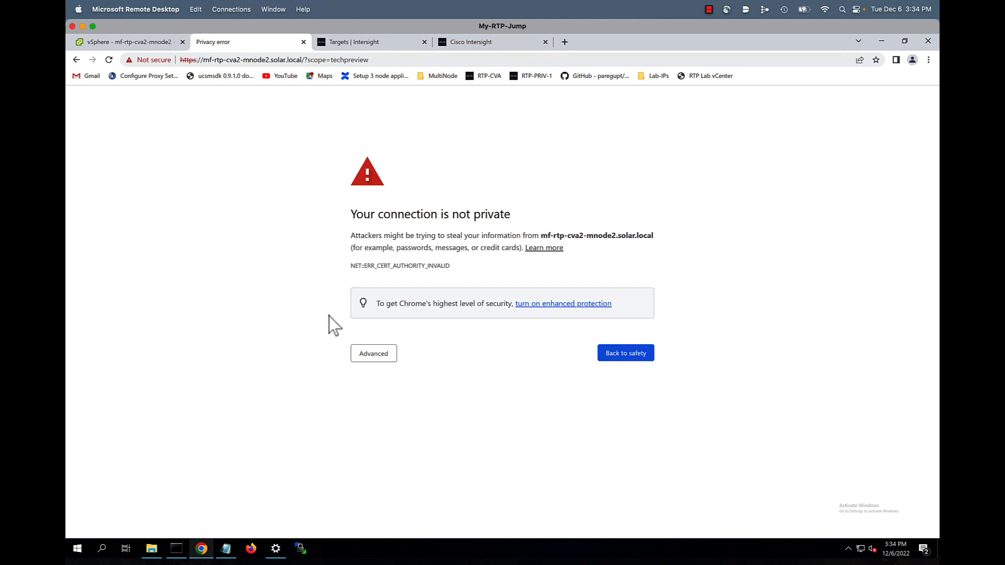
# Proceed past the certificate warning and sign in to the appliance as admin
pyautogui.click(376, 356)
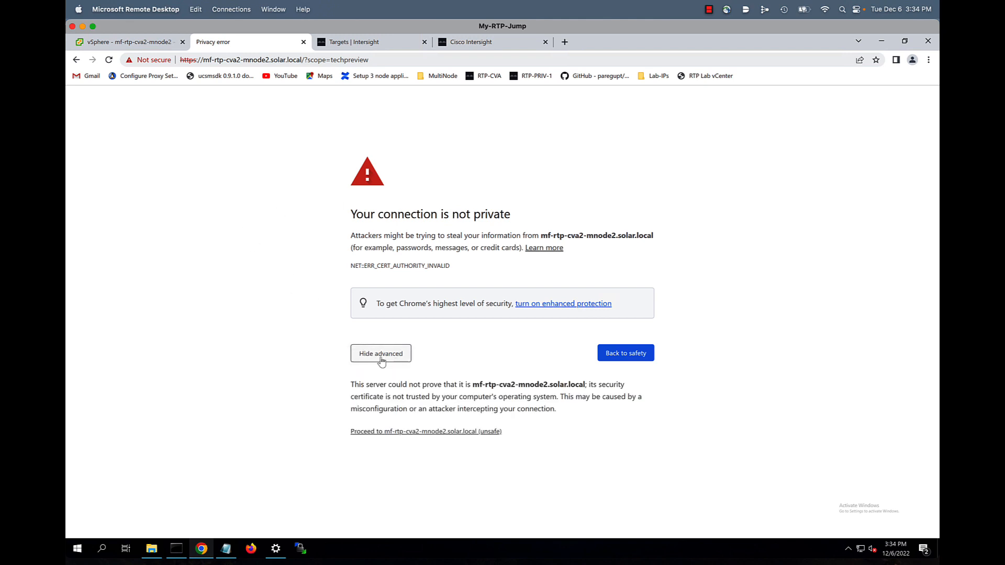
pyautogui.click(417, 432)
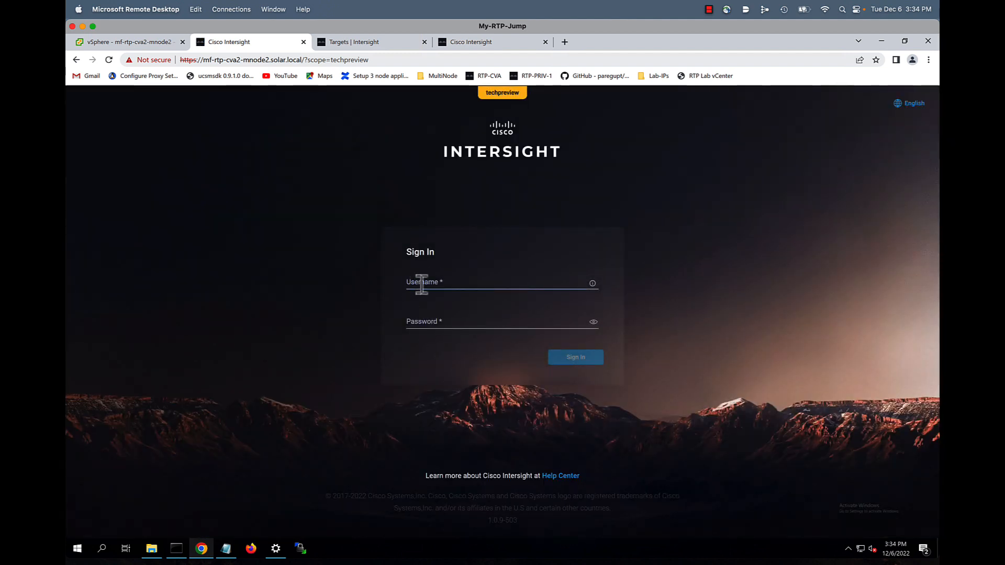
pyautogui.click(439, 283)
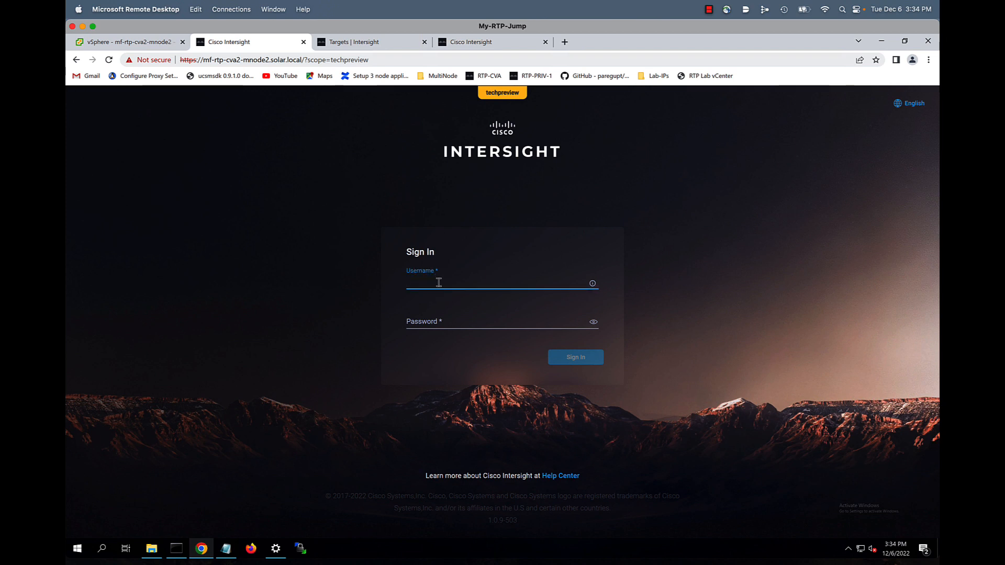
pyautogui.write('admin')
pyautogui.press('Tab')
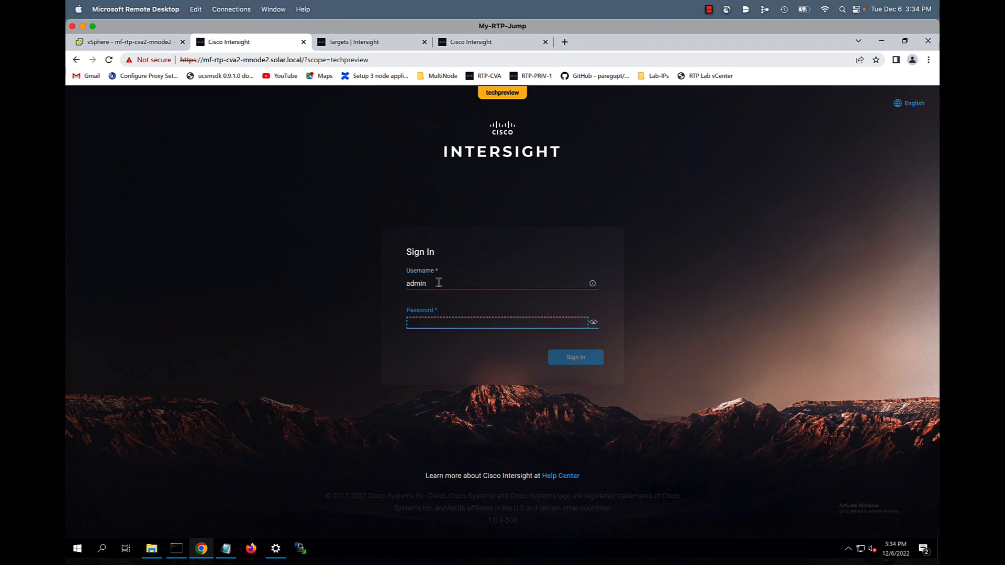
pyautogui.write('********')
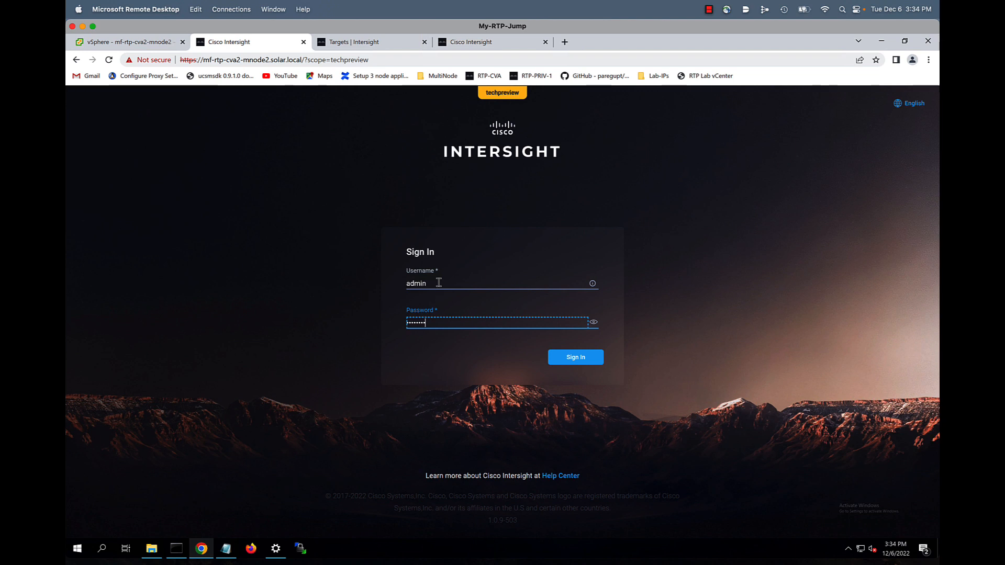
pyautogui.press('Return')
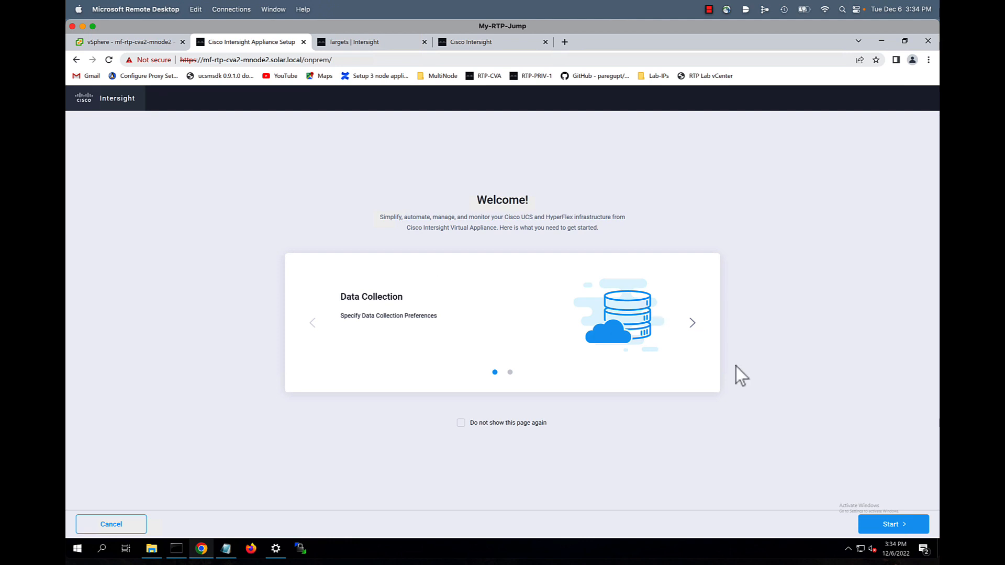
# Keep data collection on, register the licence with the pasted authorization token, and finish setup
pyautogui.click(893, 525)
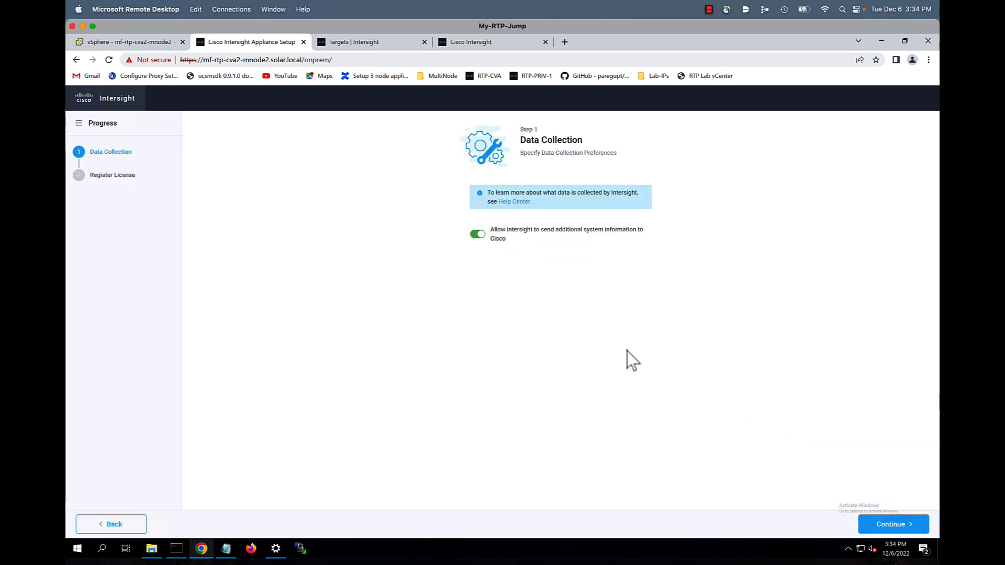
pyautogui.click(895, 525)
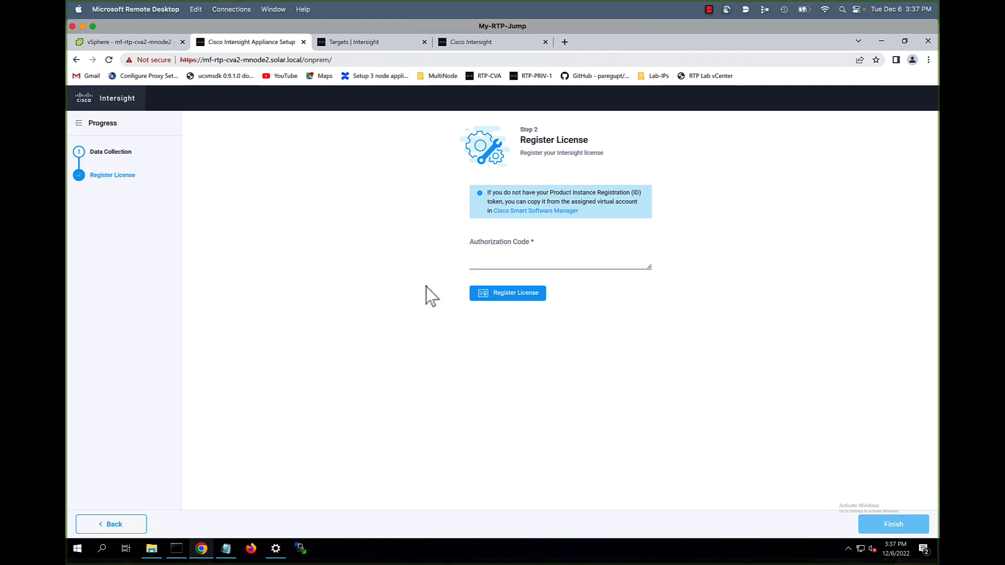
pyautogui.click(487, 260)
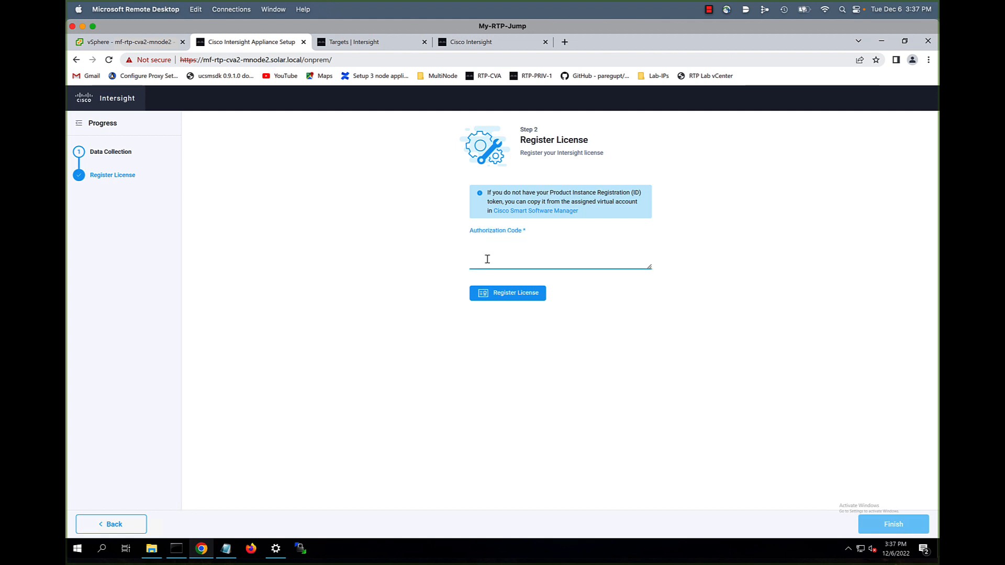
pyautogui.hotkey('ctrl', 'v')
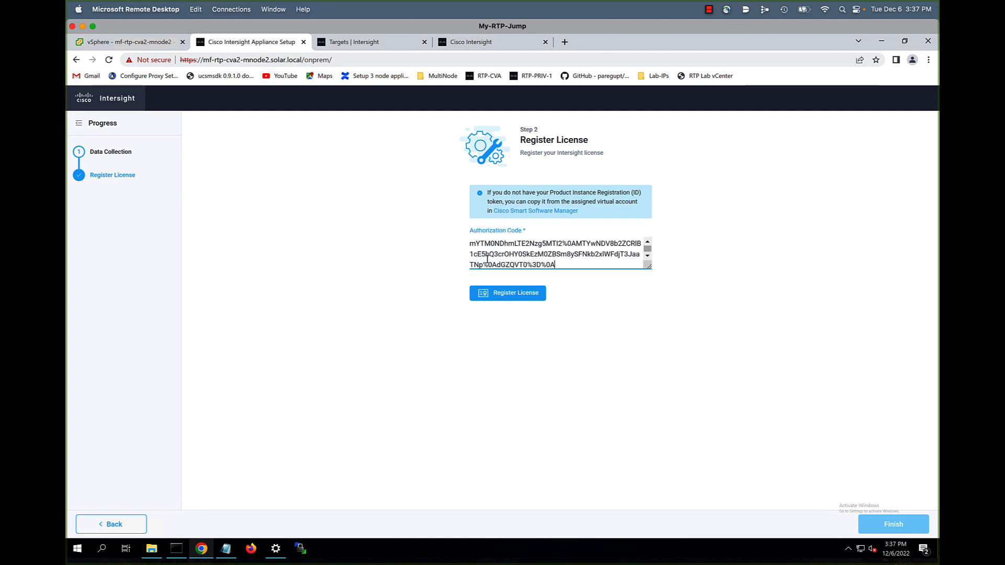
pyautogui.click(509, 294)
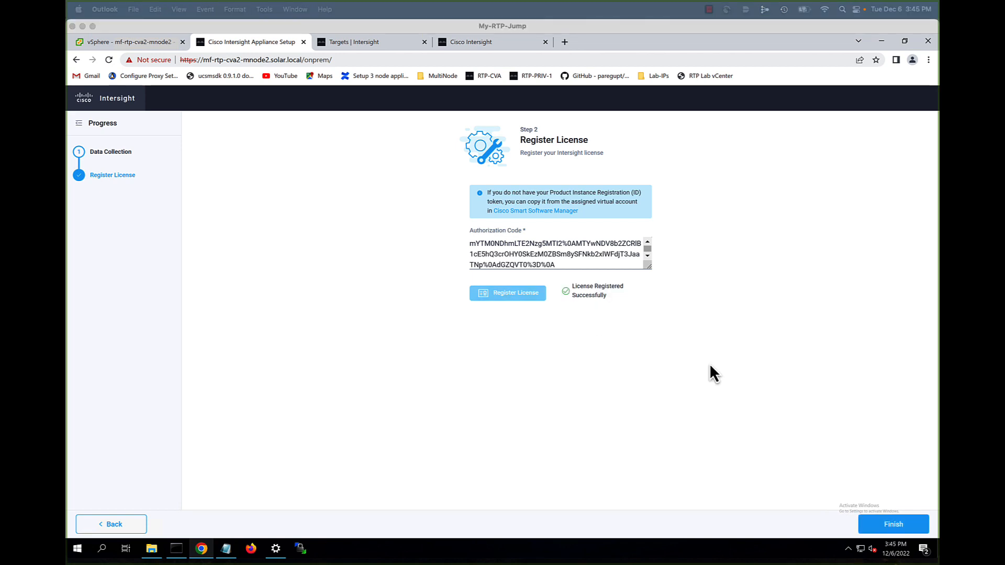
pyautogui.click(894, 522)
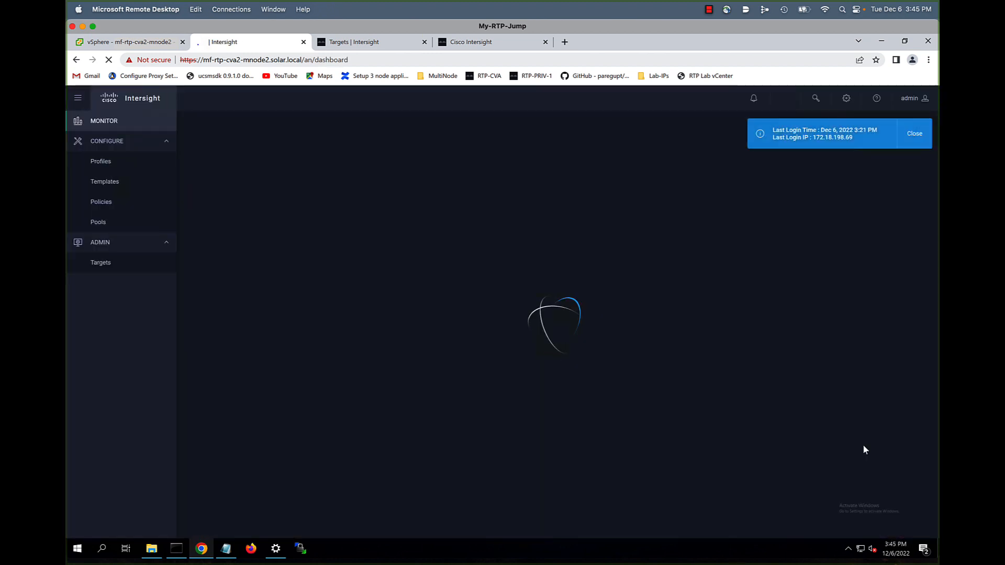
# Close the last-login banner and go to Settings > Appliance
pyautogui.click(912, 141)
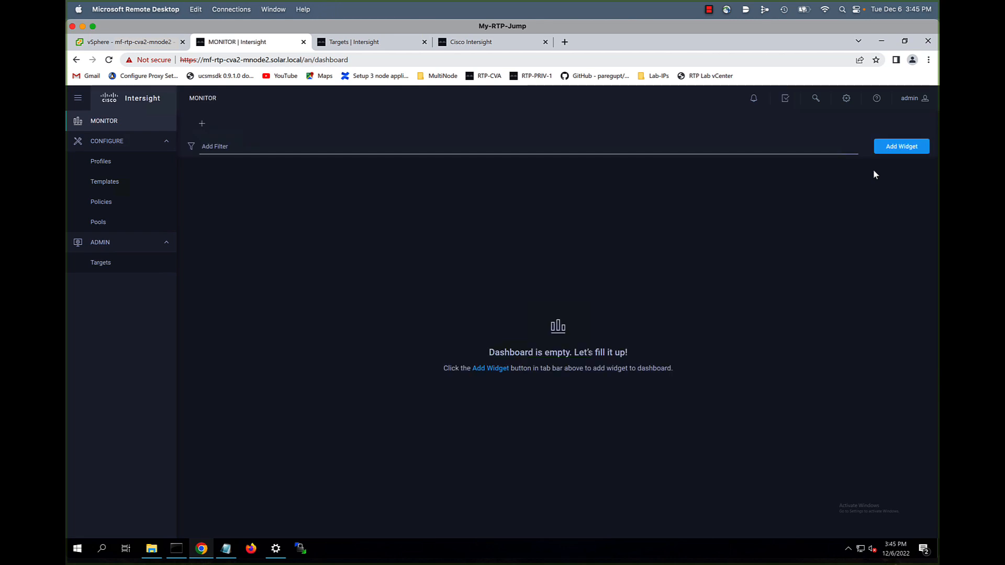
pyautogui.click(847, 101)
pyautogui.click(815, 177)
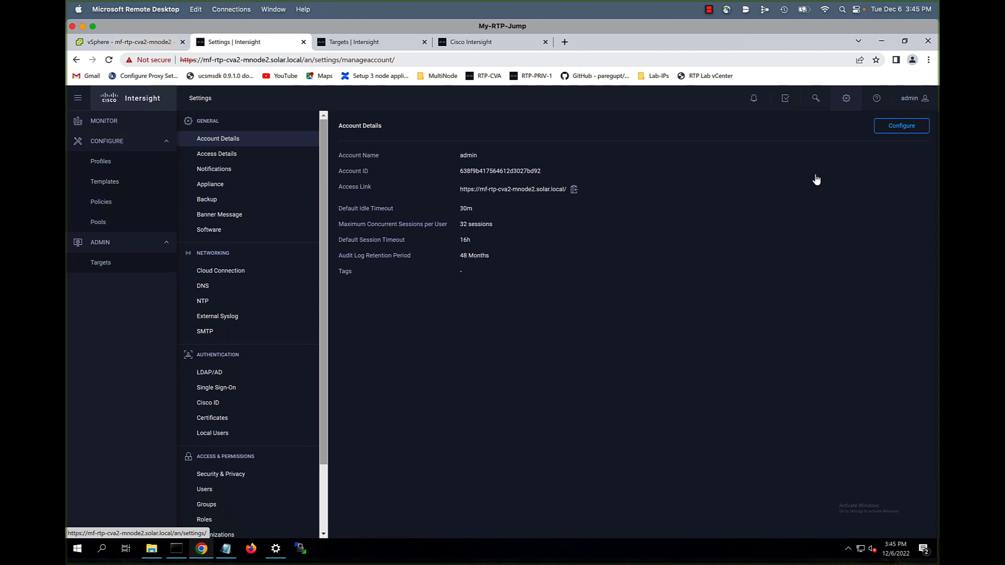
pyautogui.click(212, 189)
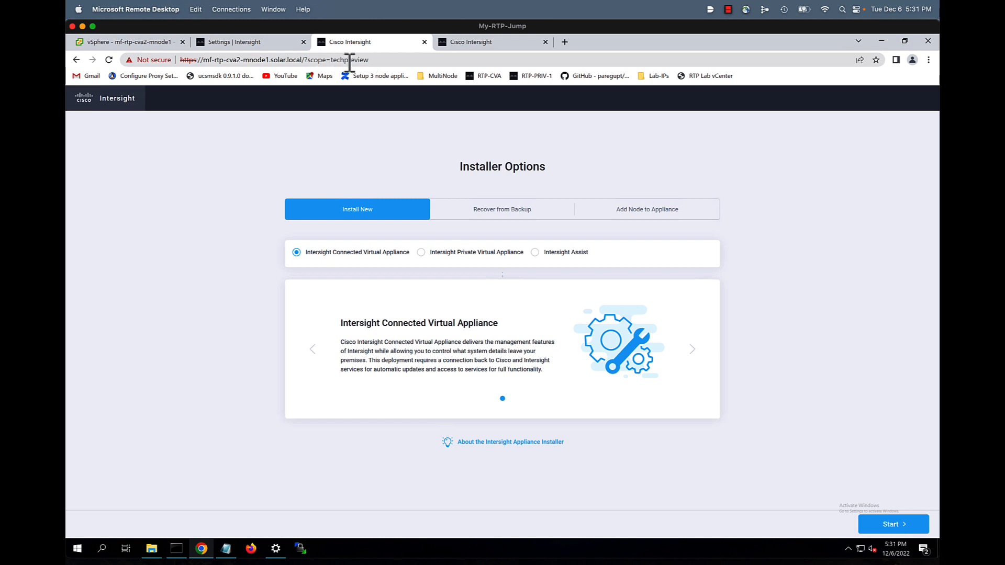
# Switch to the mf-rtp-cva2-mnode3 installer tab showing Installer Options
pyautogui.click(461, 42)
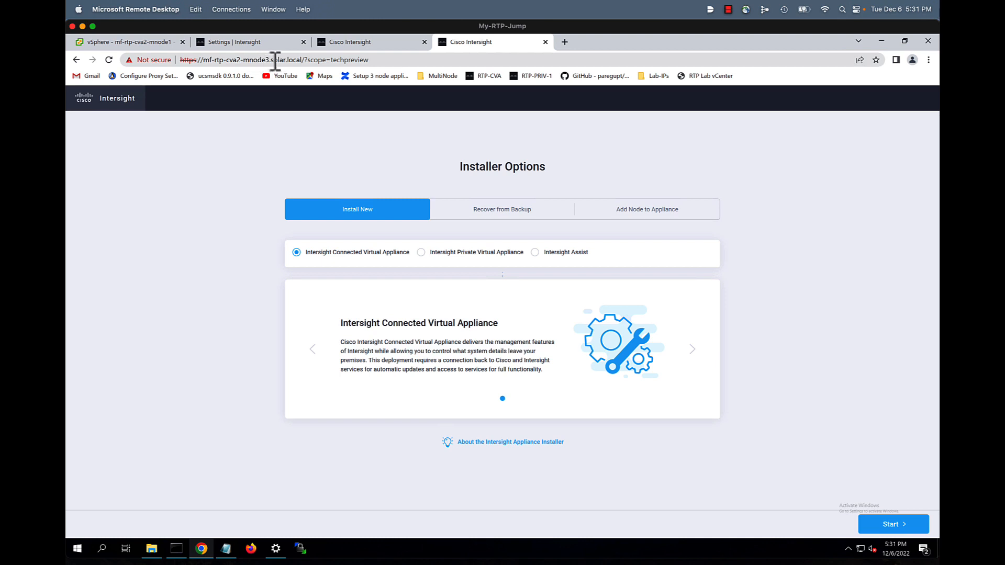
# Join mf-rtp-cva2-mnode1 to the mf-rtp-cva2-mnode2.solar.local appliance using the admin password
pyautogui.click(354, 44)
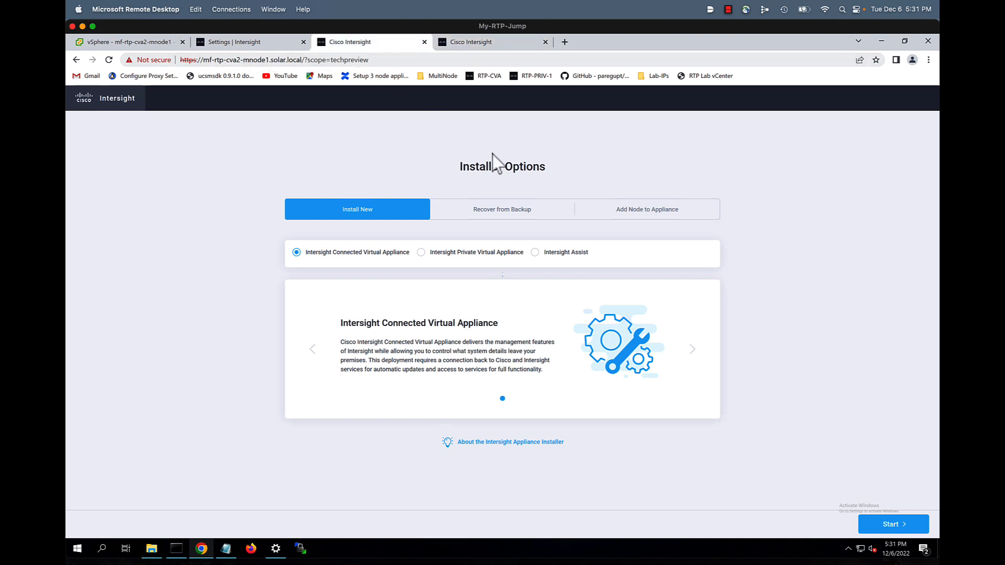
pyautogui.click(646, 212)
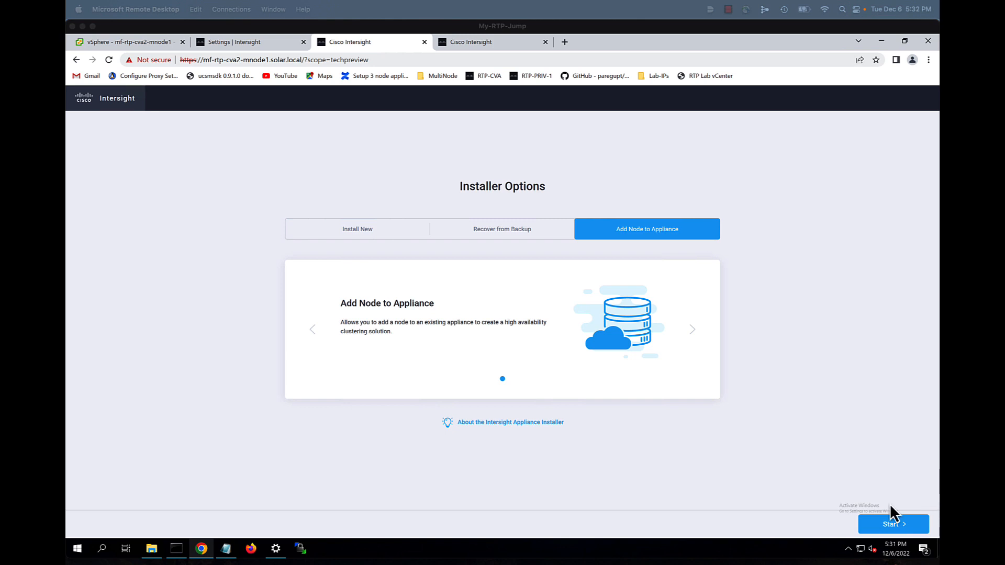
pyautogui.click(888, 523)
pyautogui.click(888, 524)
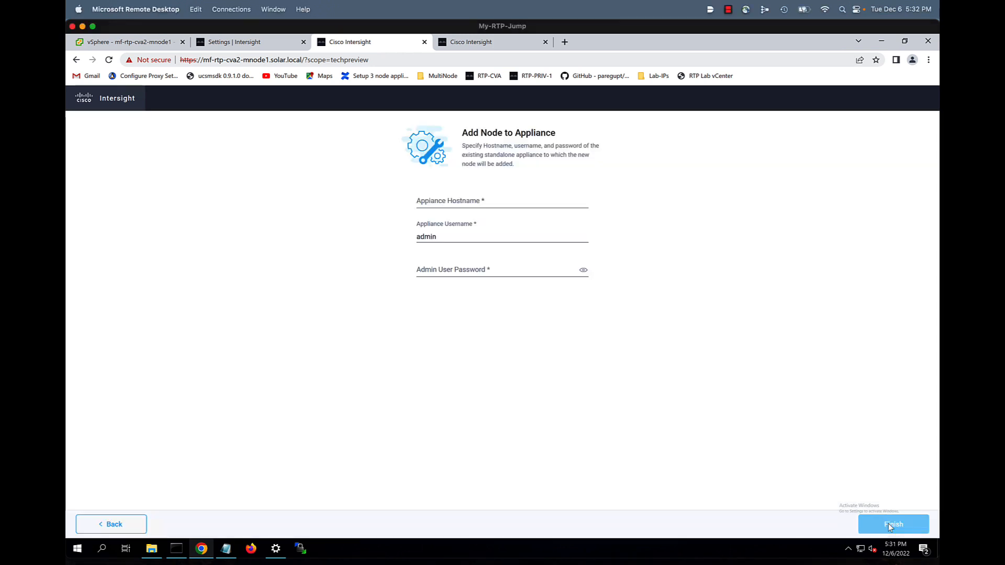
pyautogui.click(507, 202)
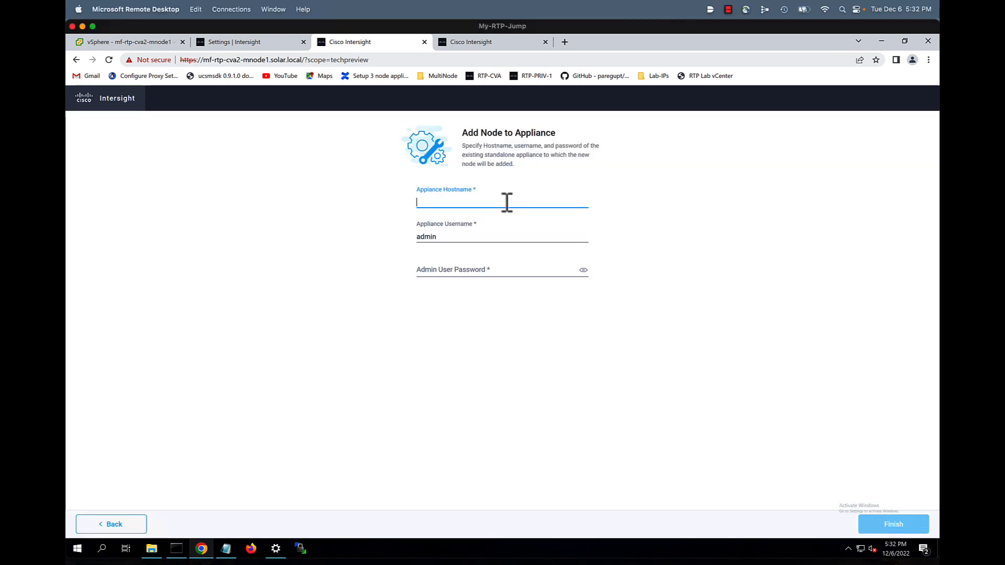
pyautogui.write('mf-rtp-cva2-mnode2.solar.local')
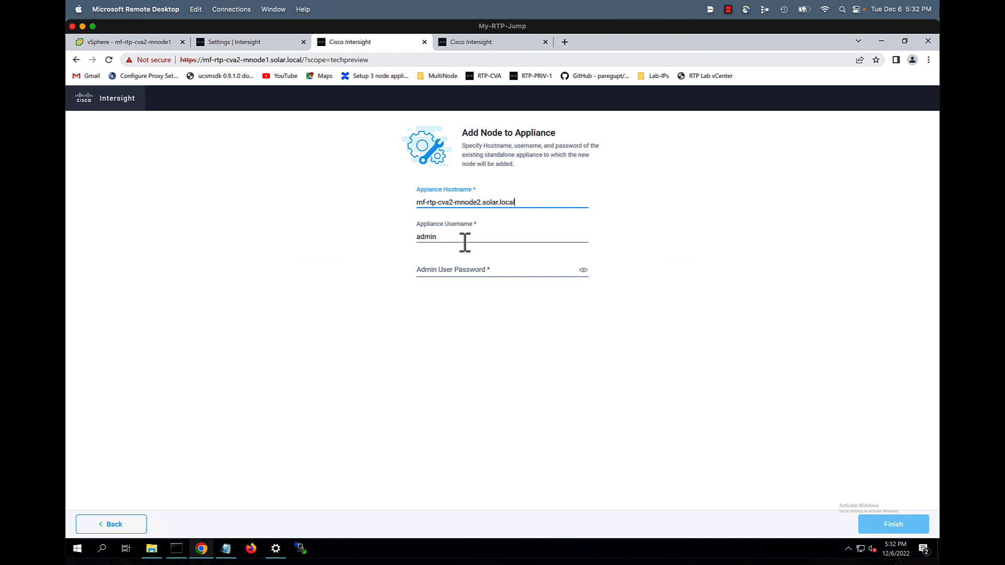
pyautogui.click(458, 270)
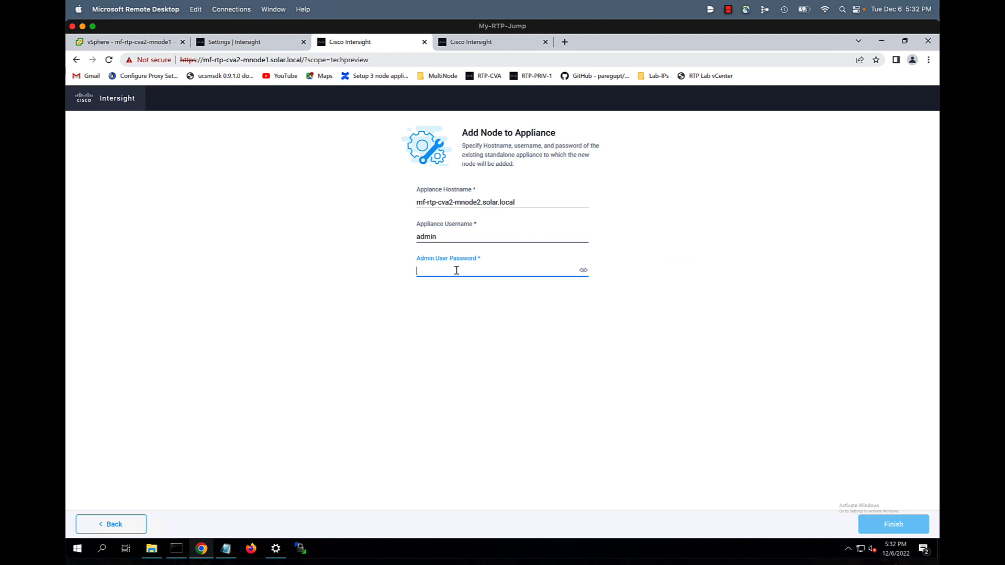
pyautogui.write('*********')
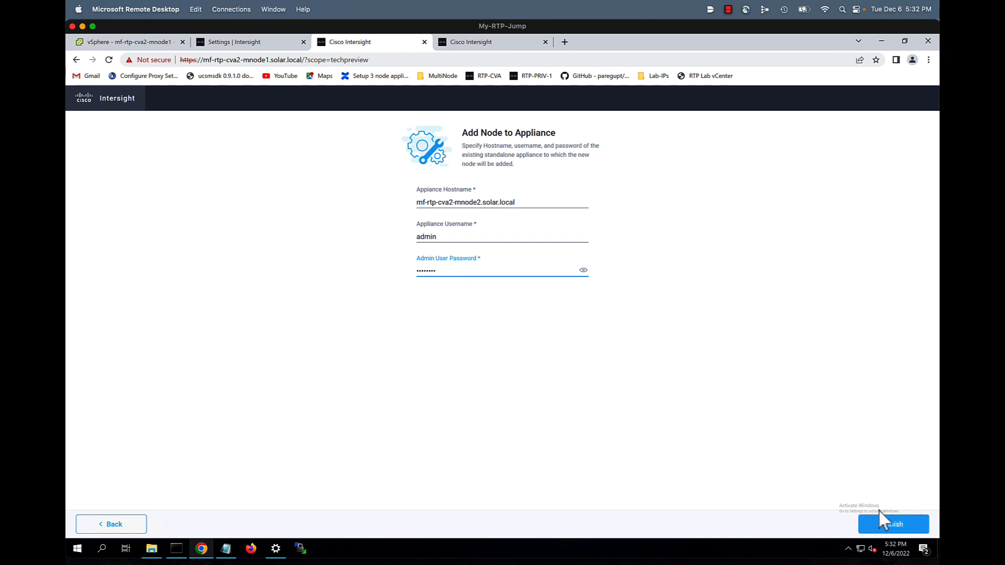
pyautogui.click(895, 525)
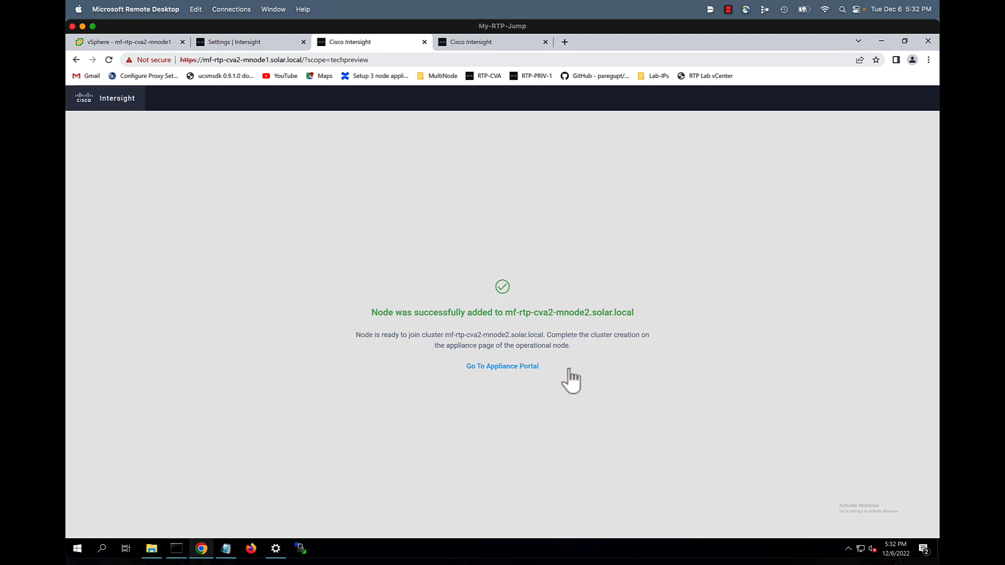
pyautogui.click(486, 45)
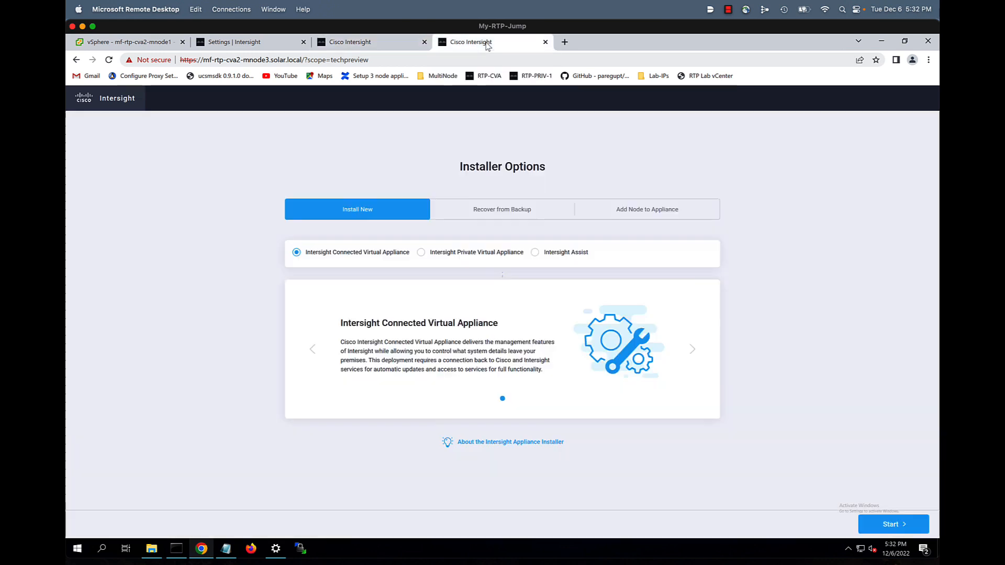
# Join mf-rtp-cva2-mnode3 to the mf-rtp-cva2-mnode2.solar.local appliance using the admin password
pyautogui.click(645, 211)
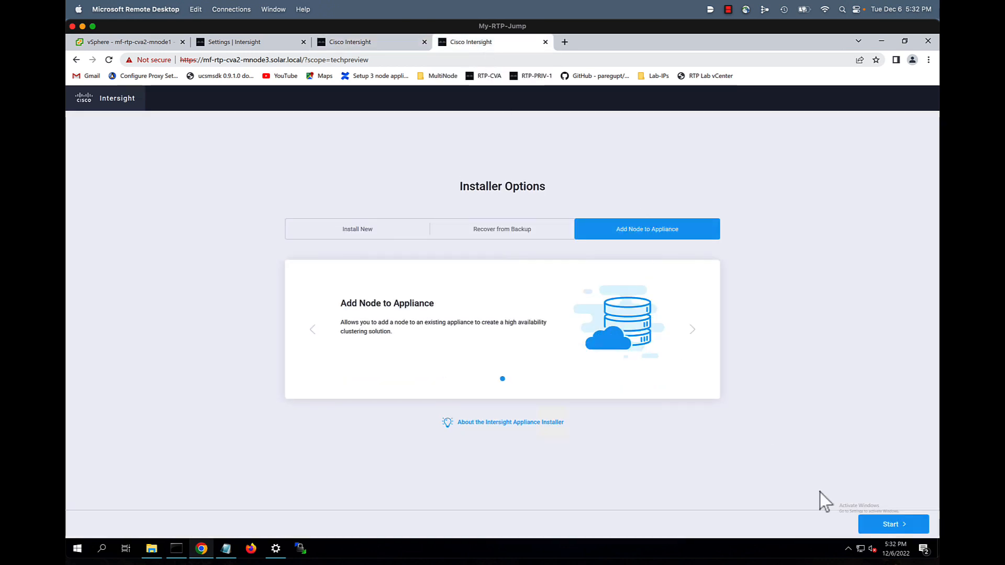
pyautogui.click(892, 525)
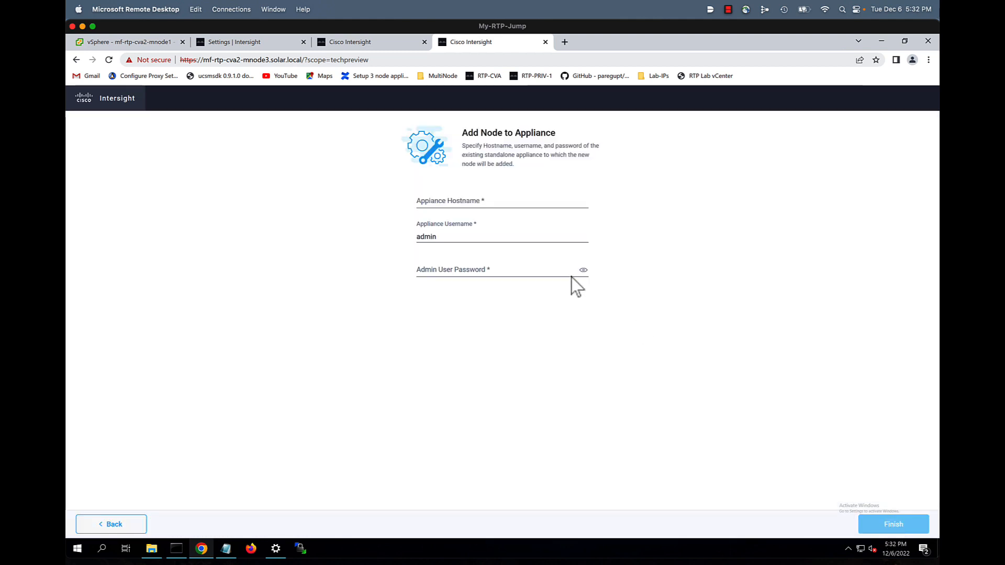
pyautogui.click(533, 203)
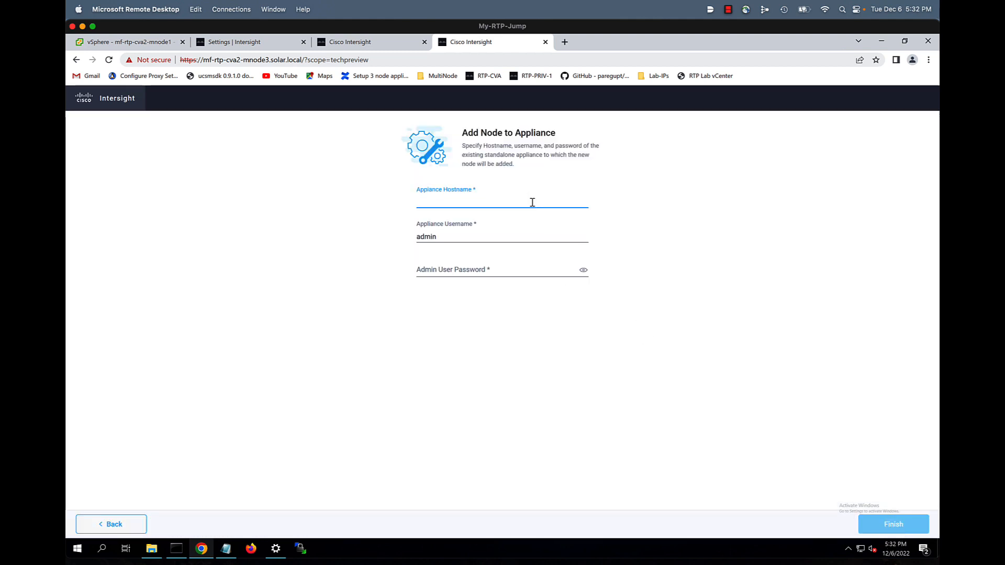
pyautogui.hotkey('ctrl', 'v')
pyautogui.click(464, 270)
pyautogui.write('*******')
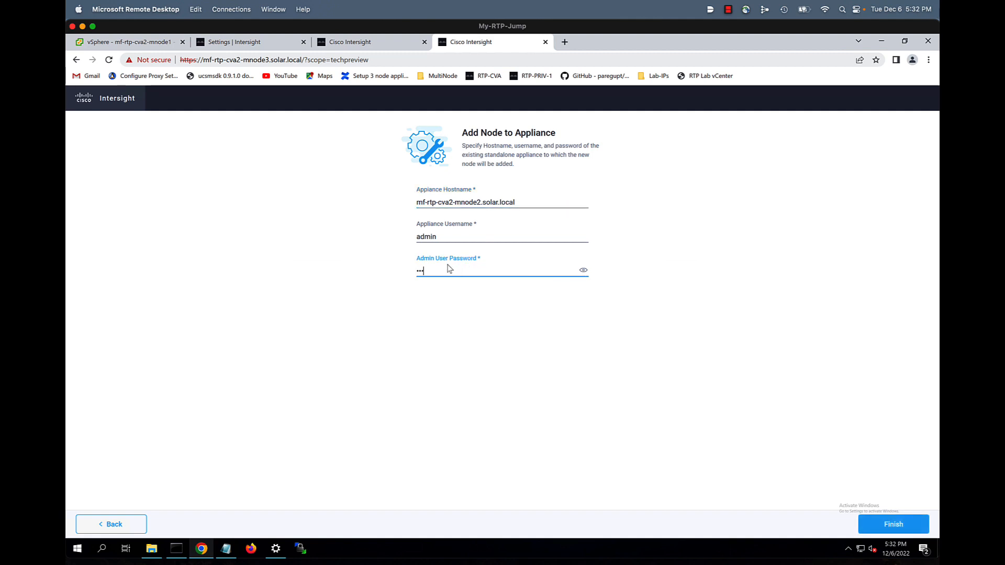
pyautogui.write('*')
pyautogui.click(885, 526)
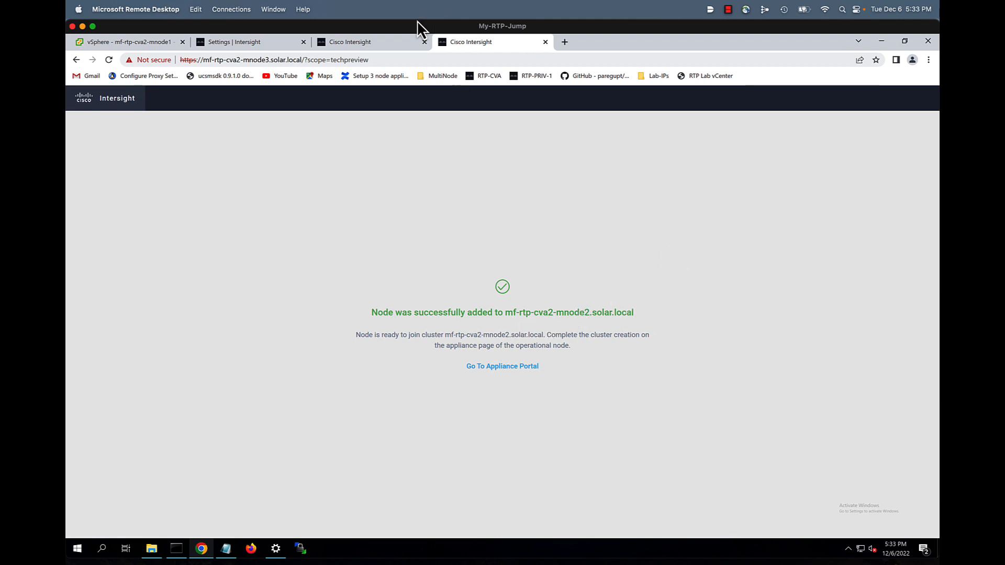
pyautogui.click(271, 44)
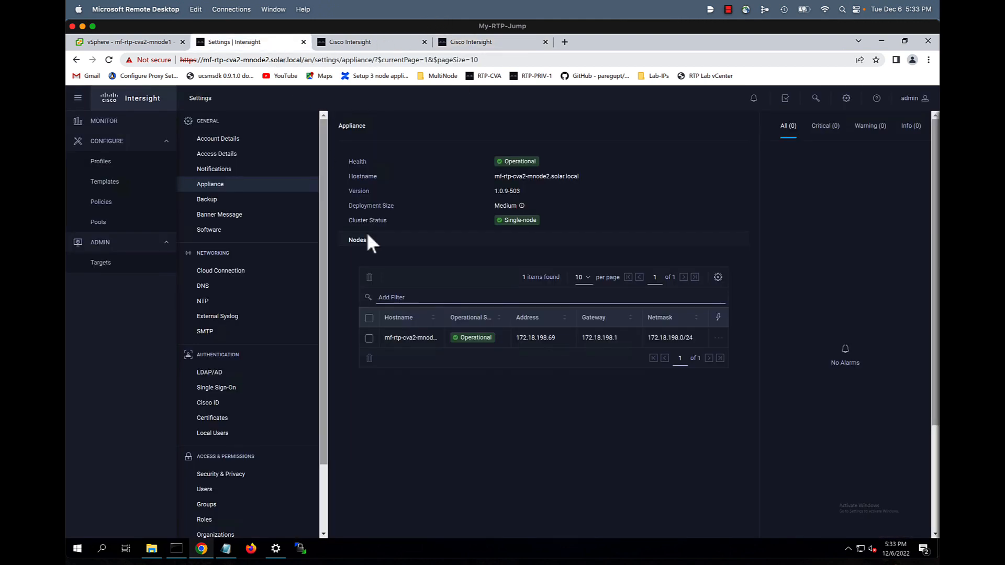
# Reload the node list, select all three nodes, and choose Create Cluster
pyautogui.click(108, 60)
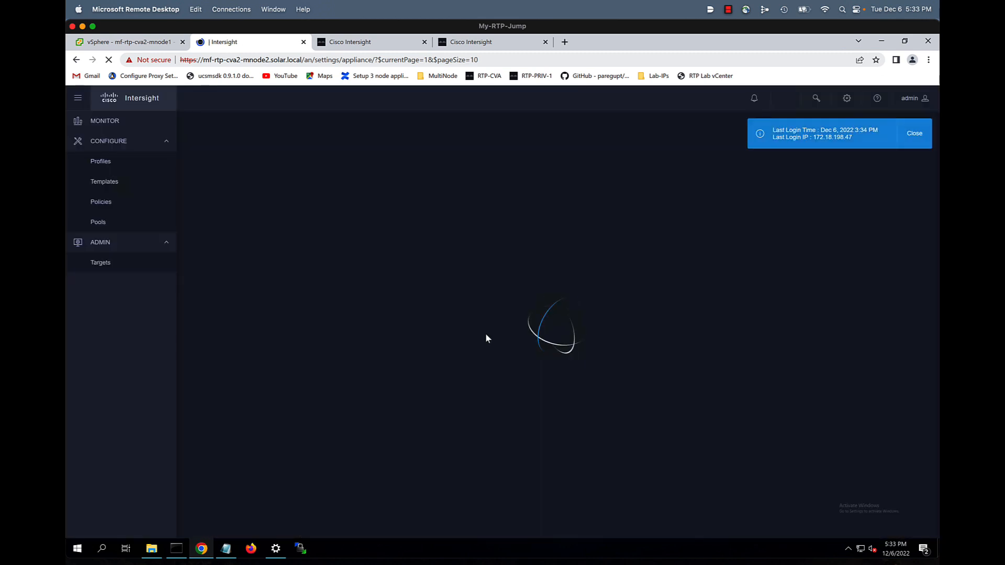
pyautogui.click(916, 144)
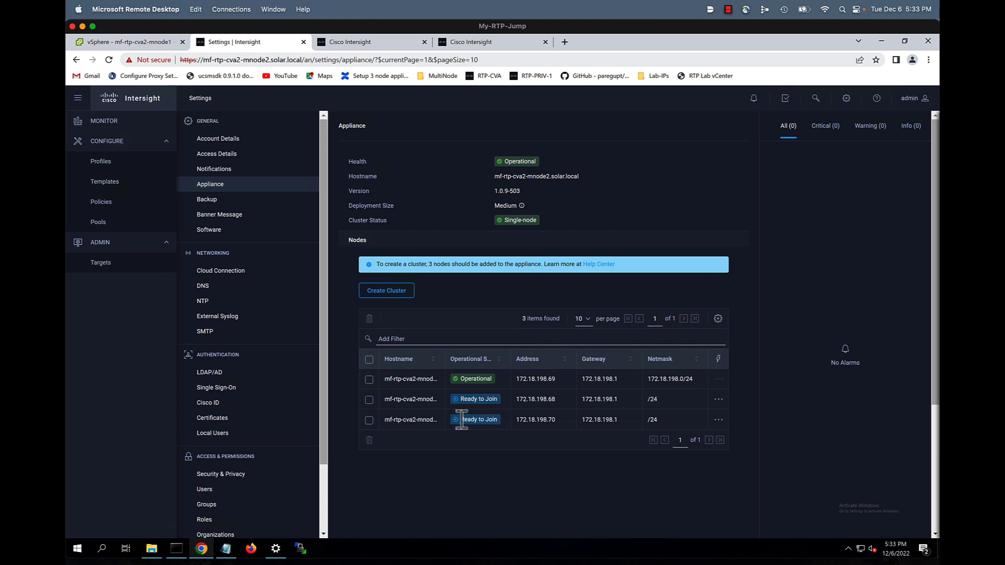
pyautogui.click(370, 360)
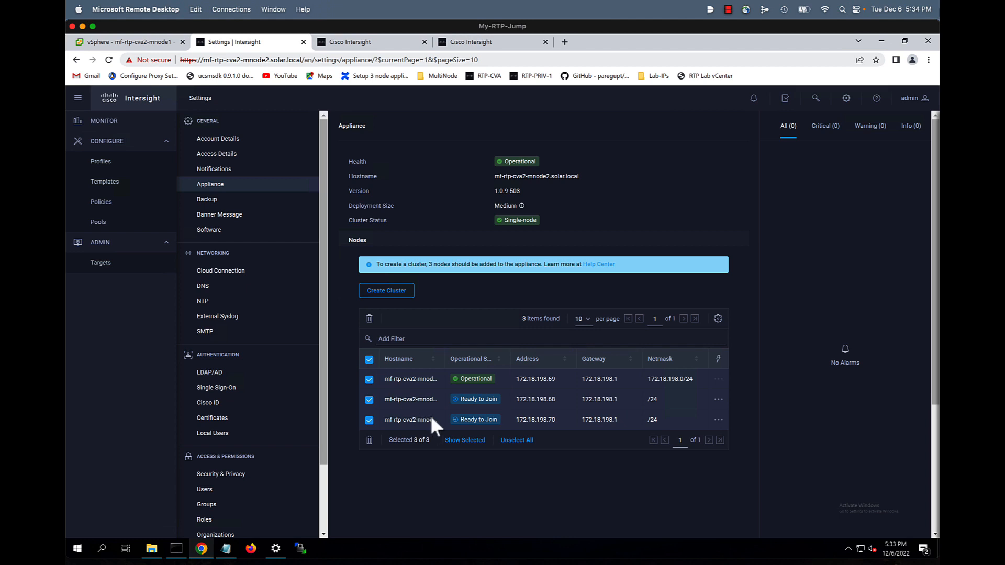
pyautogui.click(391, 291)
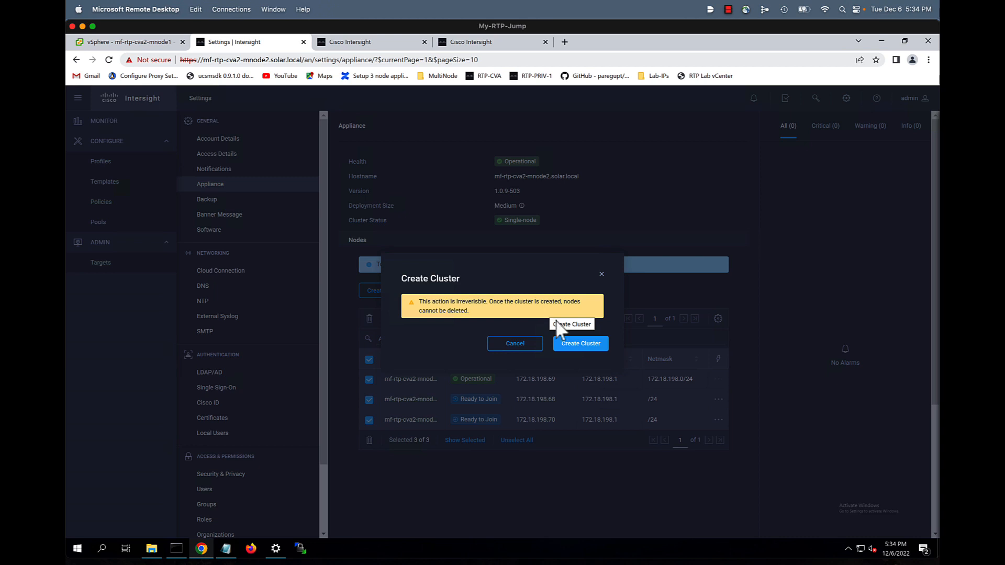
# Confirm cluster creation for the three nodes and dismiss the cluster-created notice
pyautogui.click(583, 351)
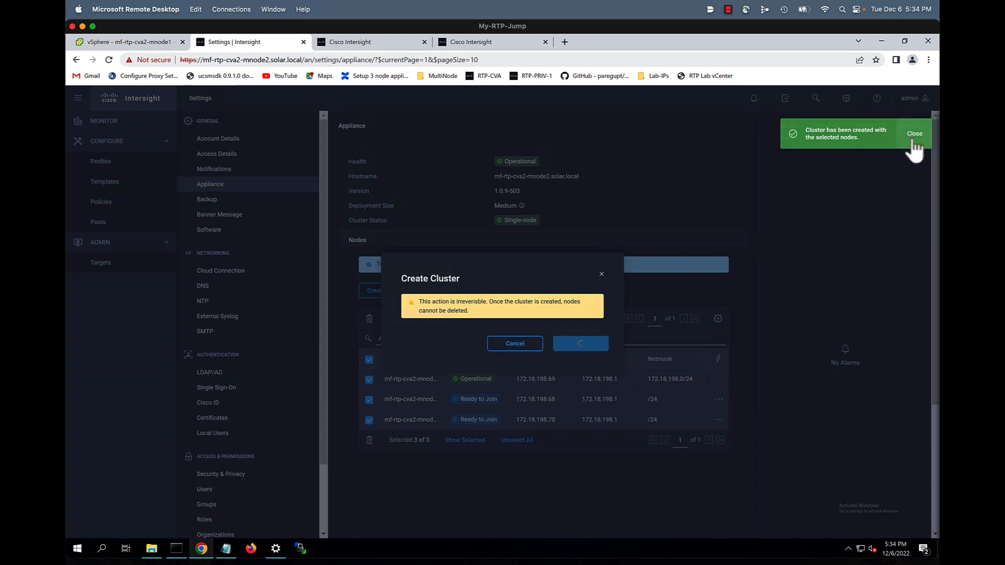
pyautogui.click(914, 141)
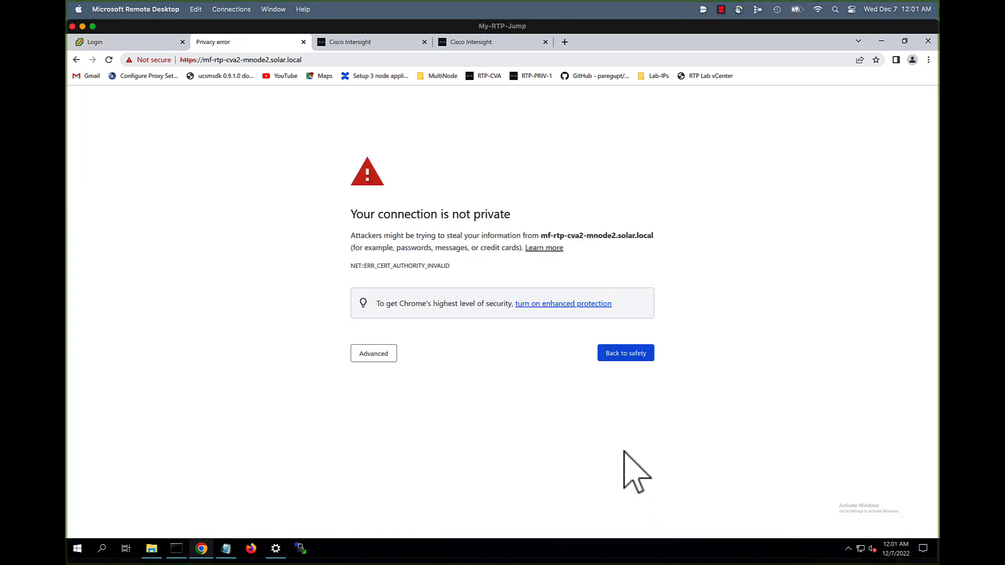
# Bypass mnode2's certificate warning and sign in to its portal as admin
pyautogui.click(368, 359)
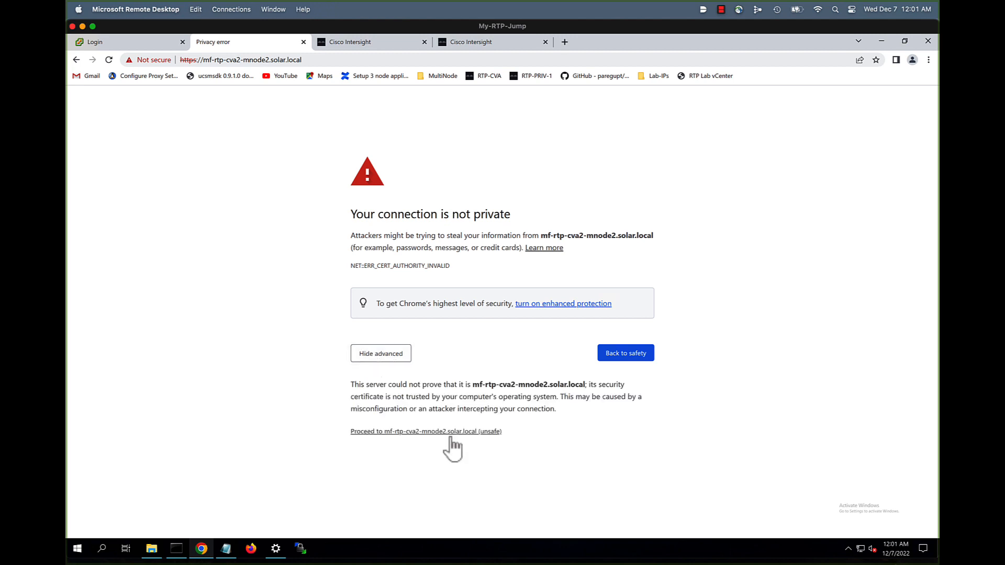
pyautogui.click(450, 433)
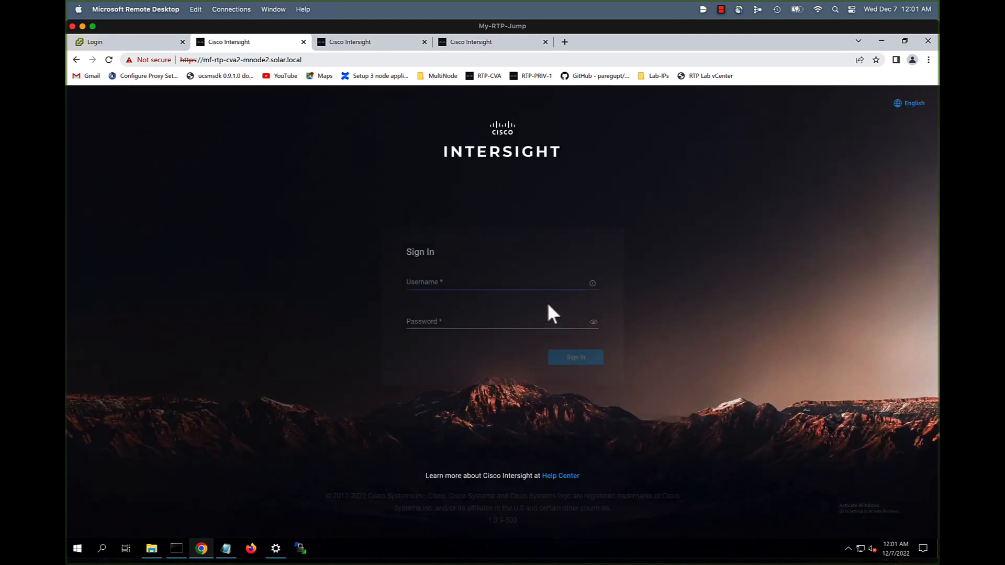
pyautogui.click(529, 281)
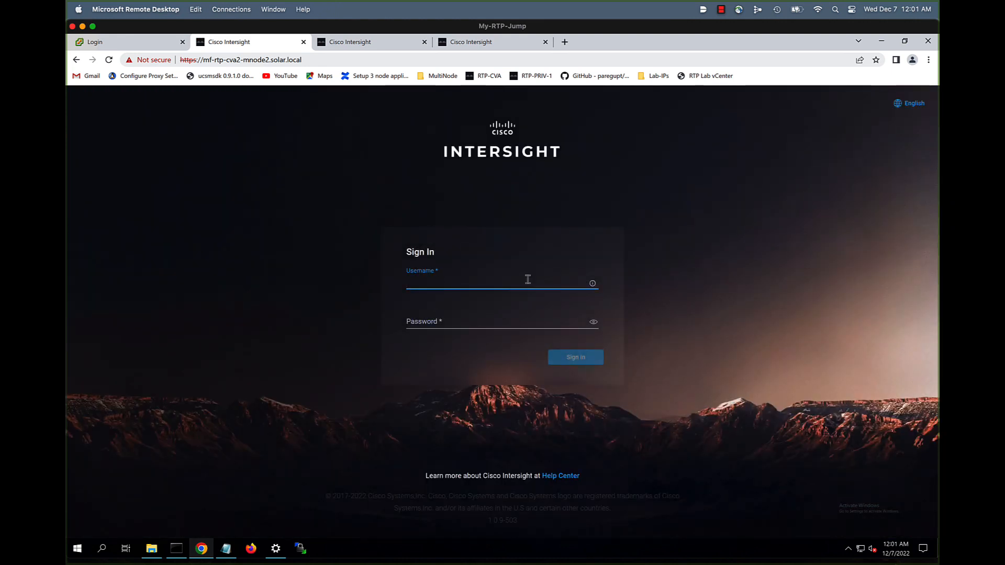
pyautogui.write('admin')
pyautogui.press('Tab')
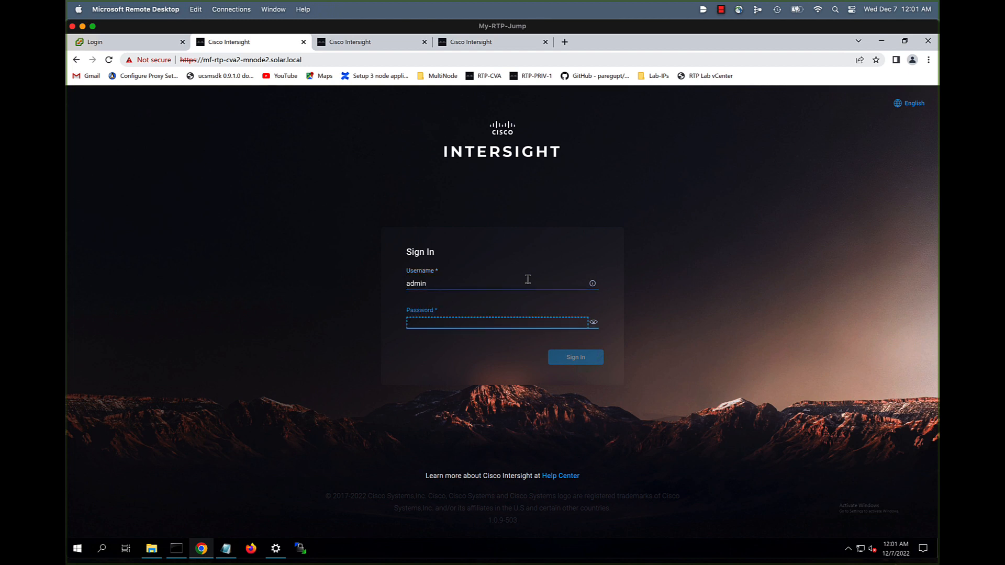
pyautogui.write('••••••••')
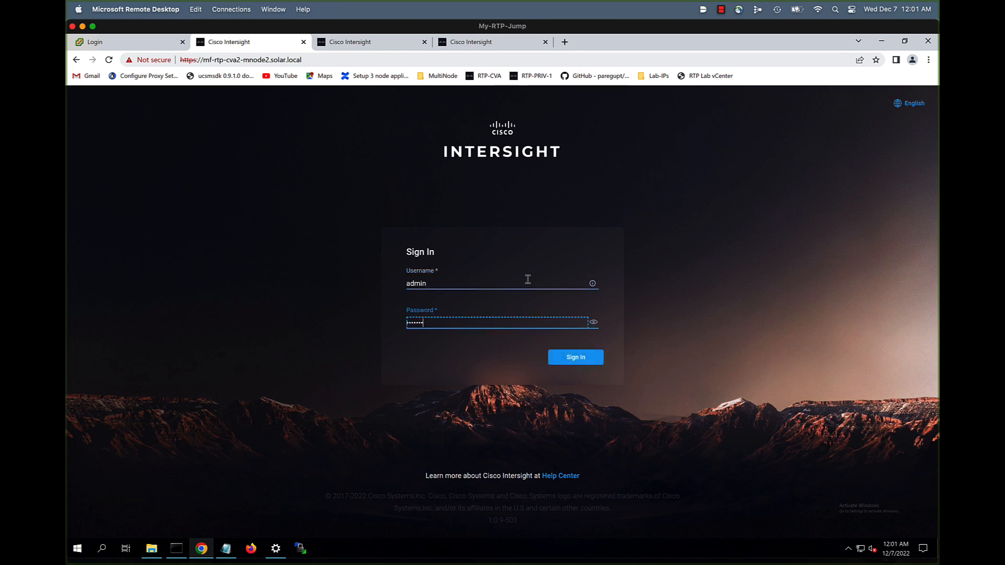
pyautogui.press('Return')
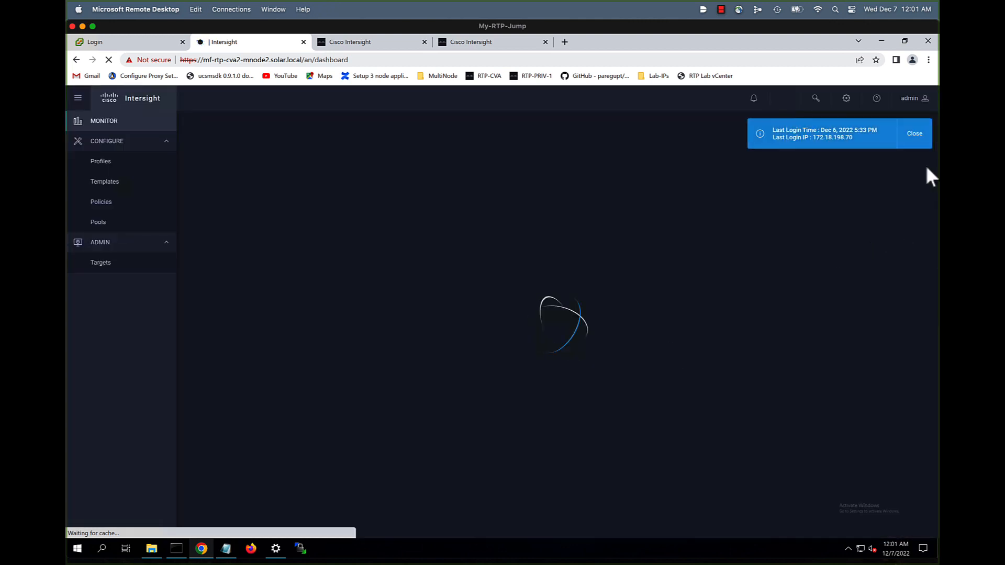
# Close the last-login banner and open Settings > Appliance to view the node list
pyautogui.click(917, 140)
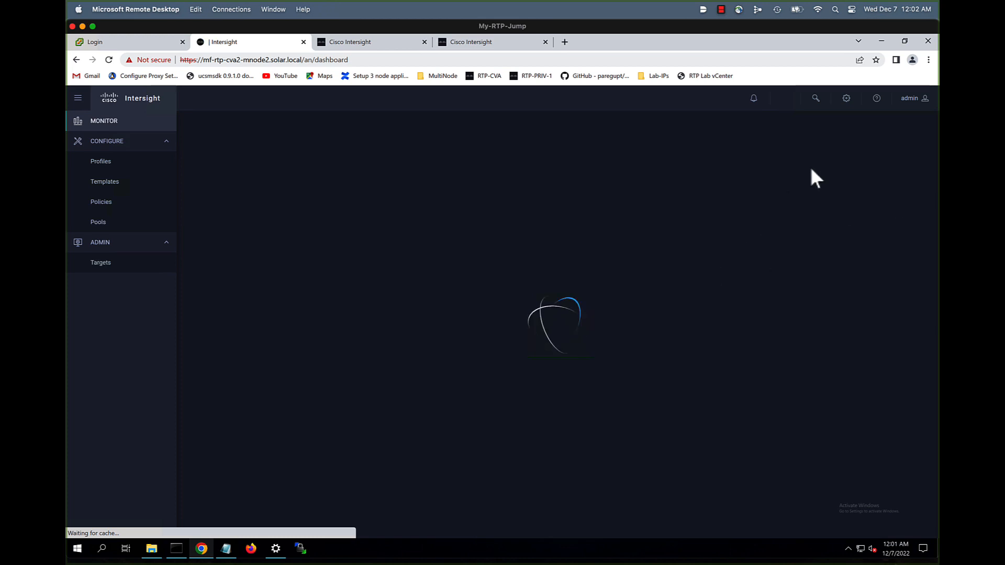
pyautogui.click(847, 103)
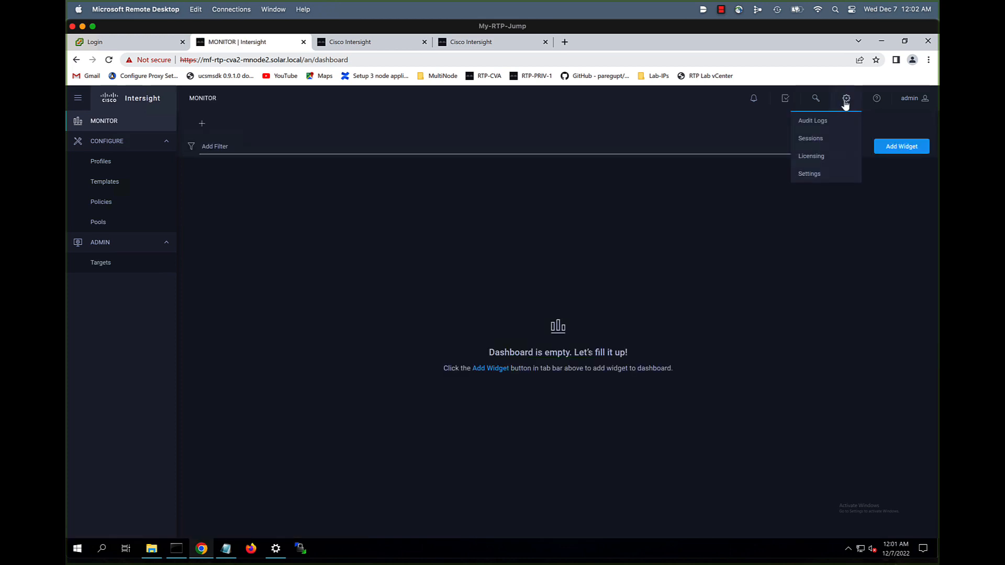
pyautogui.click(809, 175)
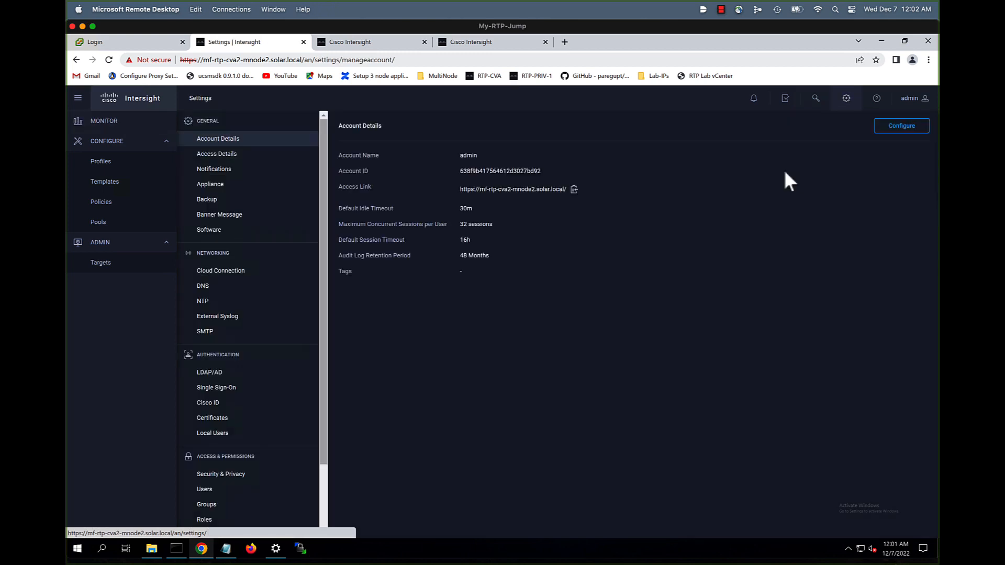
pyautogui.click(206, 186)
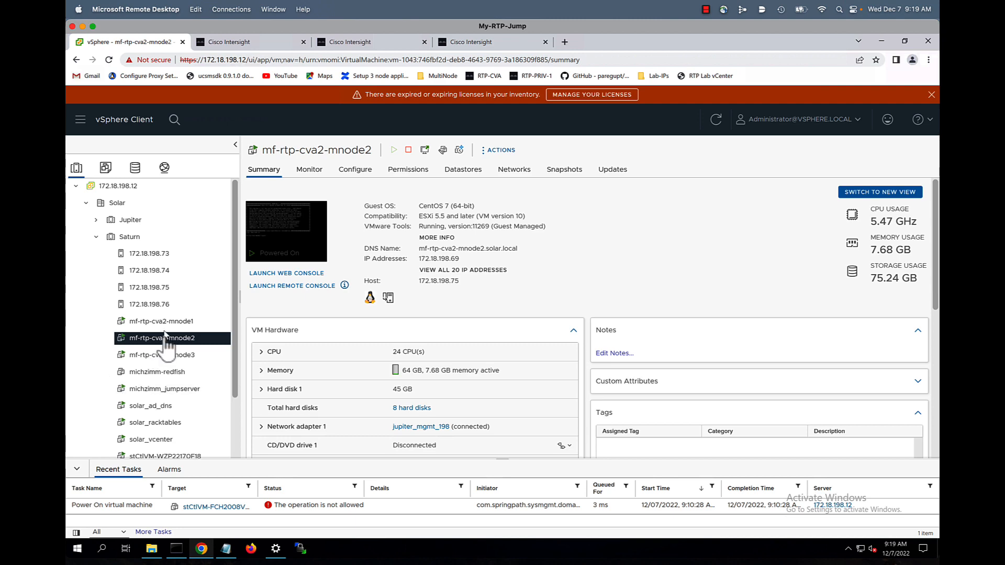
# Log in as admin on mf-rtp-cva2-mnode2's web console
pyautogui.click(276, 274)
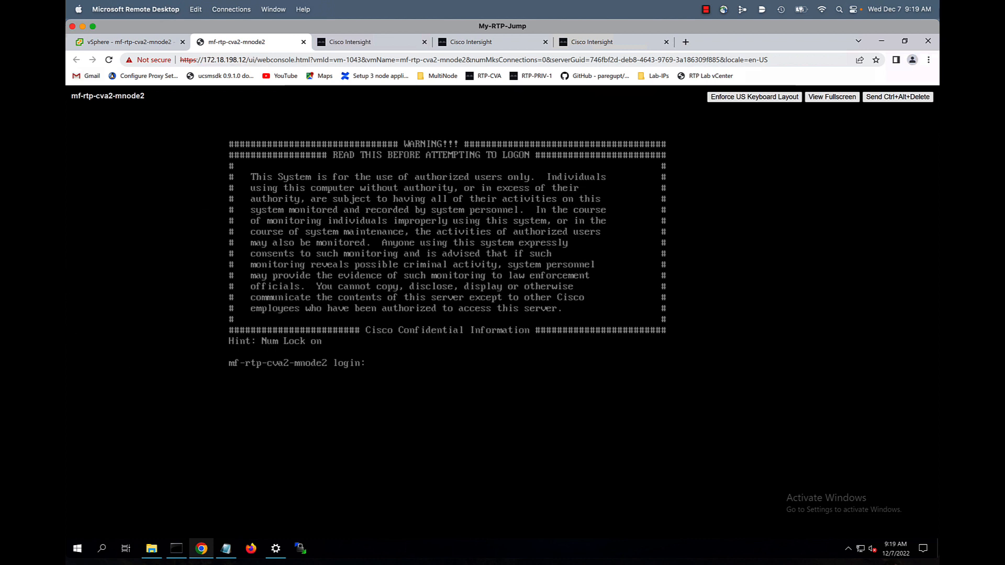
pyautogui.write('admin')
pyautogui.press('Return')
pyautogui.press('Return')
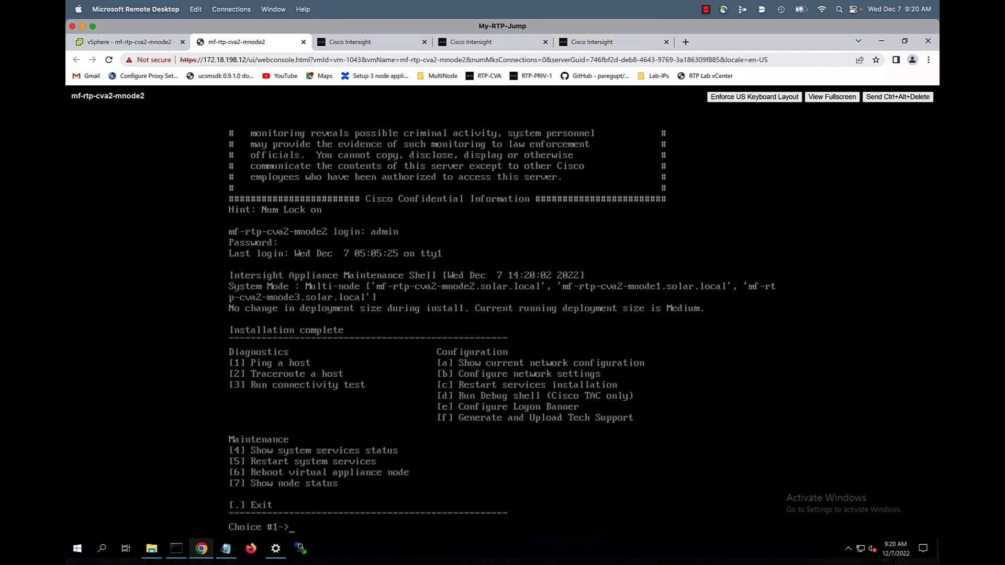
# Show node status (option 7) to confirm all three nodes are Operational, then exit the maintenance shell
pyautogui.write('7')
pyautogui.press('Return')
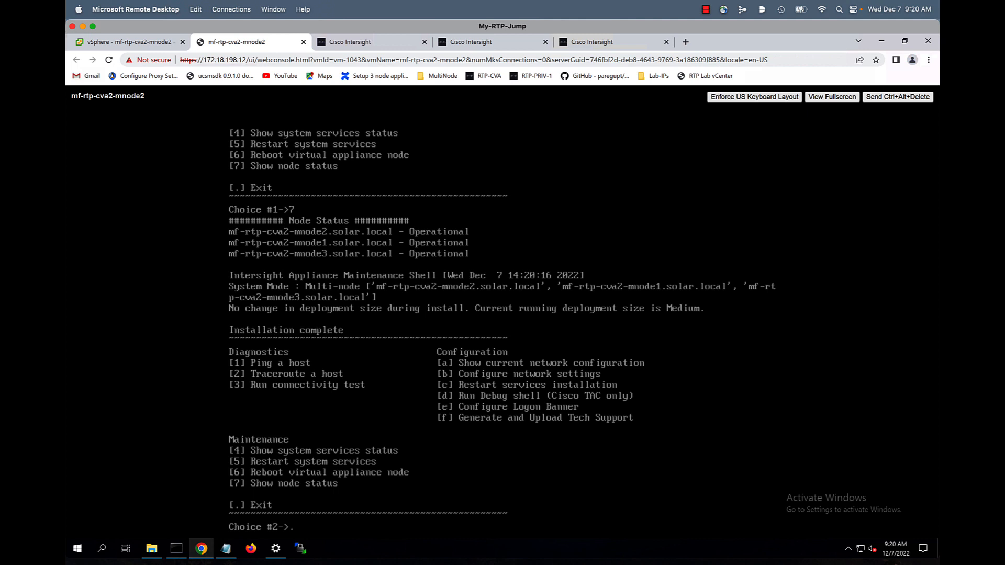
pyautogui.press('Return')
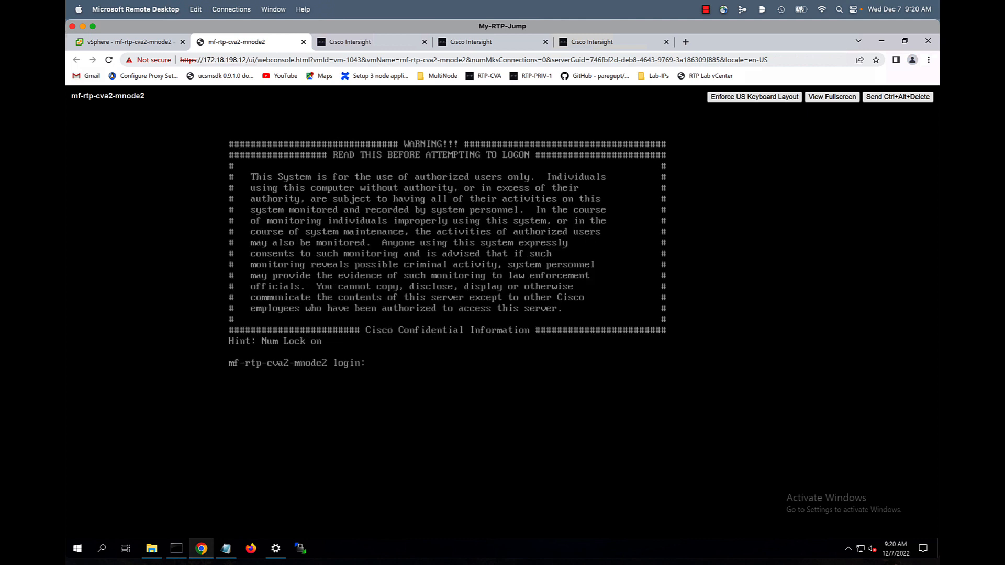